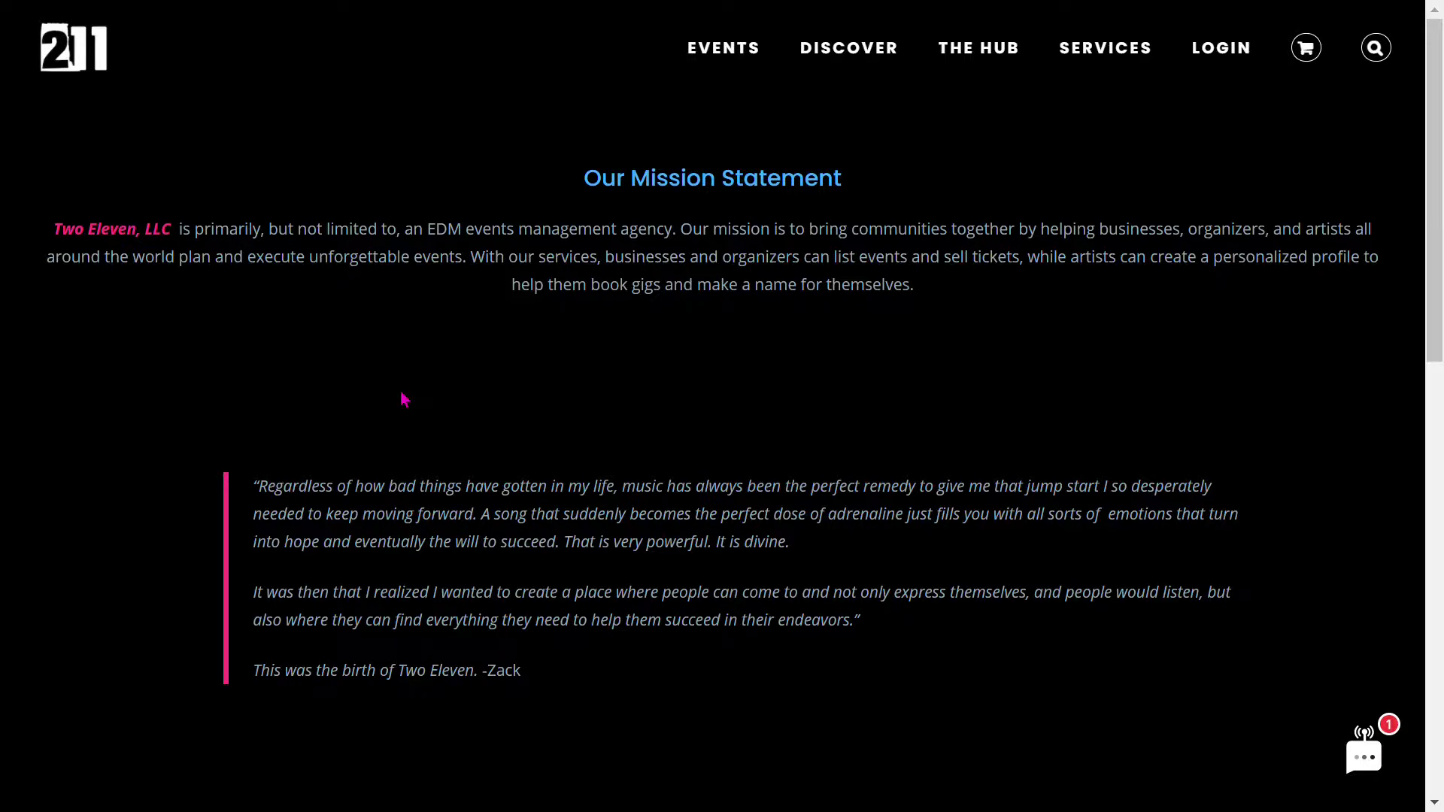
- Go back to the home page, then open the 'I am...' services page via JOIN THE FAMILY
click(98, 67)
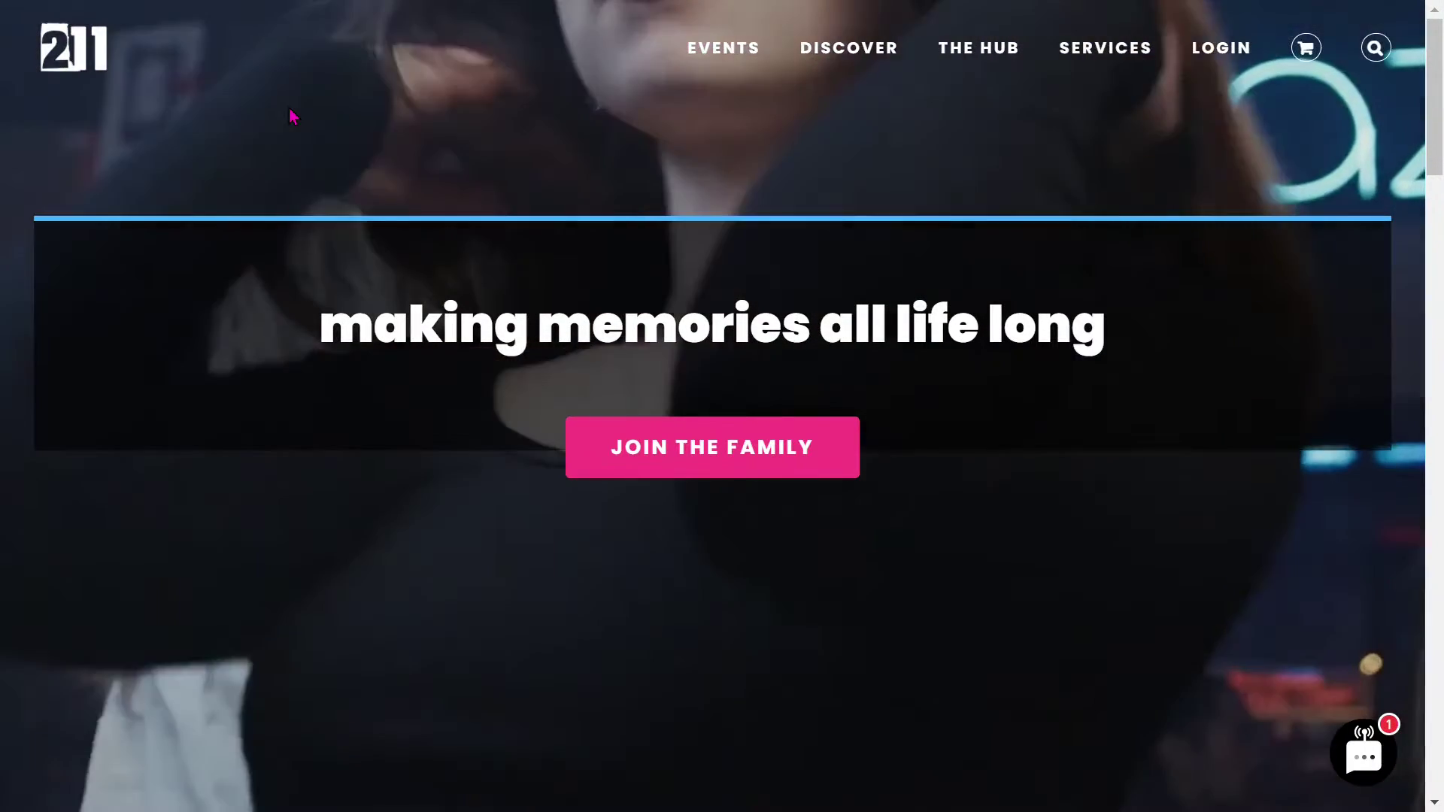
mouse_move(1235, 66)
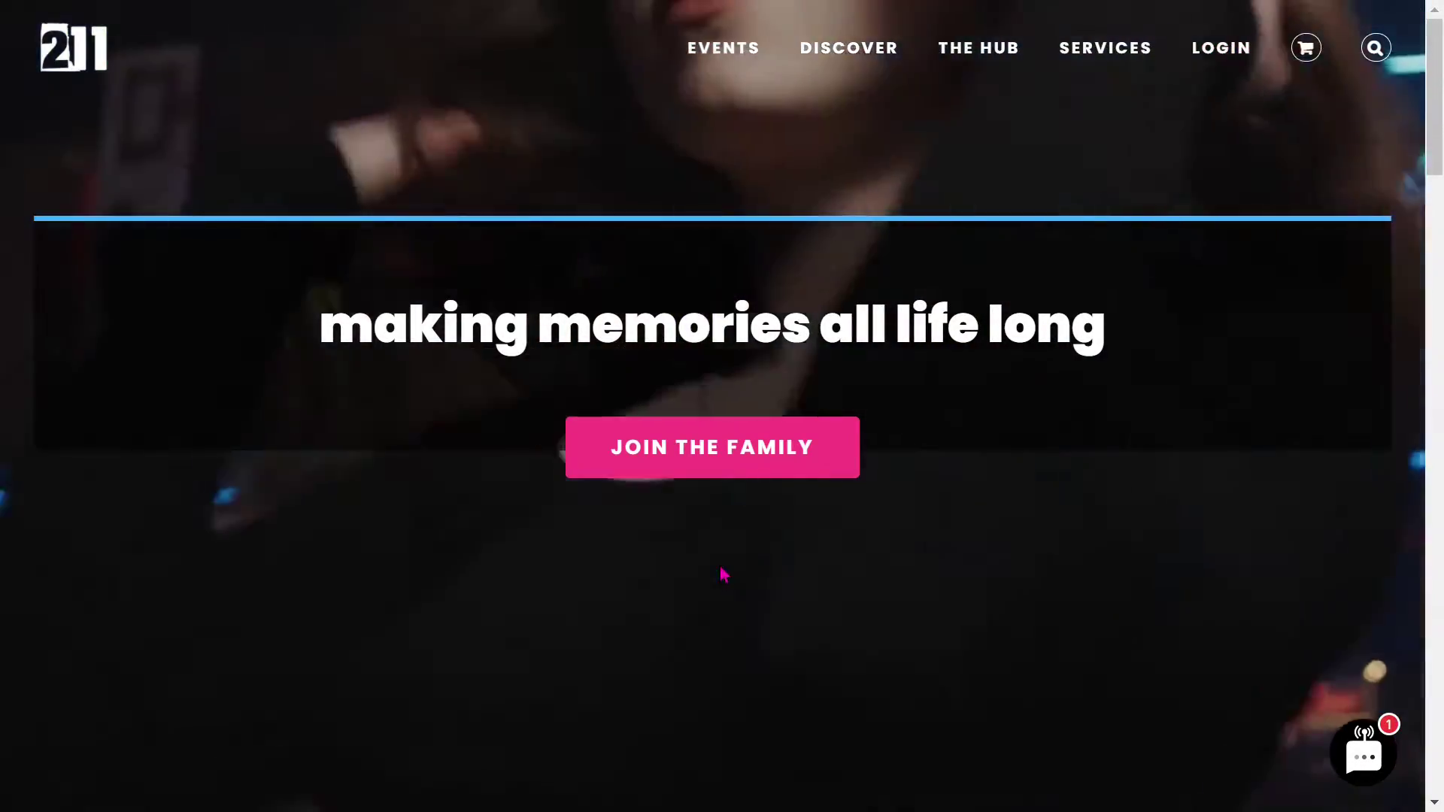
click(714, 470)
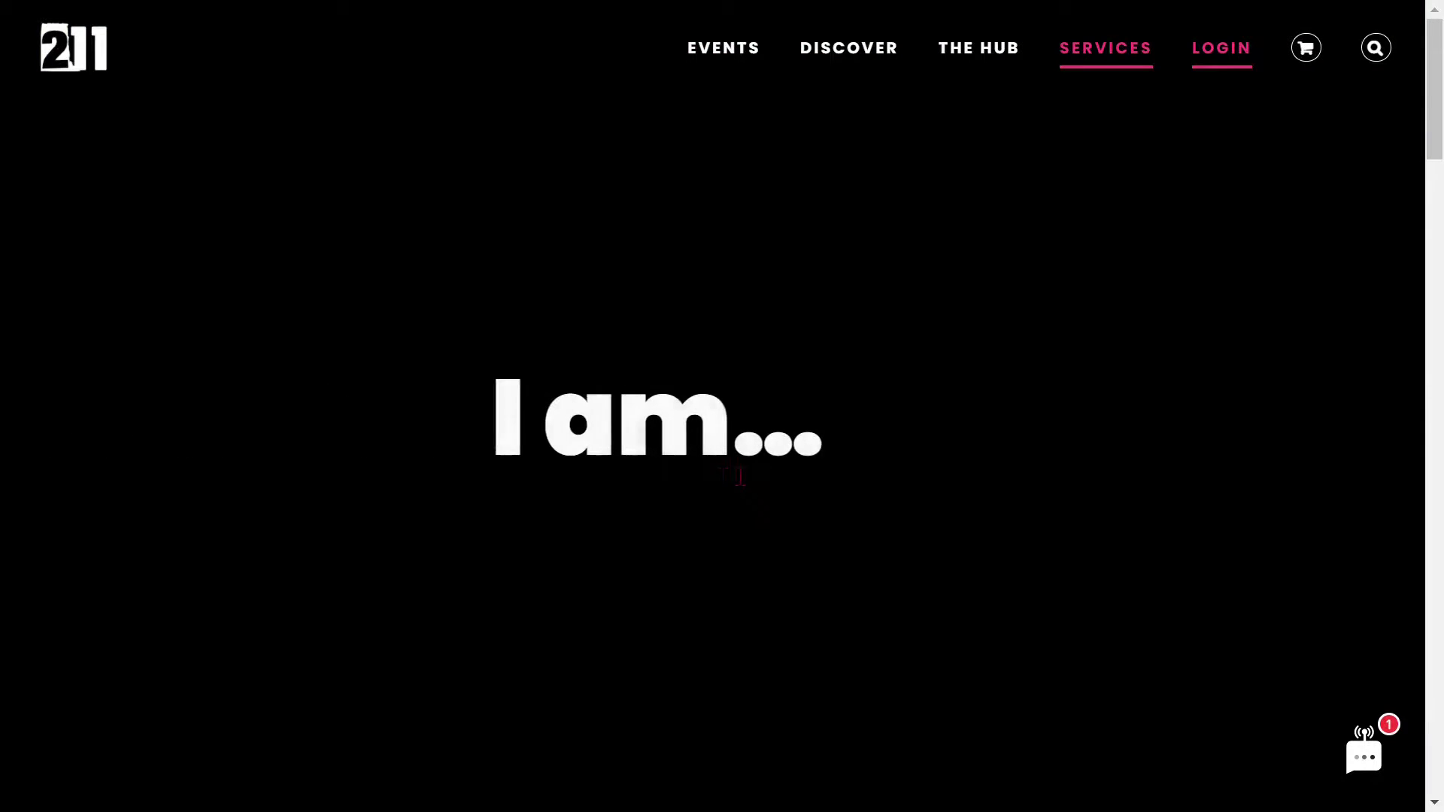
- Open the Member section's REGISTER sign-up page, then return to the home page
scroll(958, 419, down, 5)
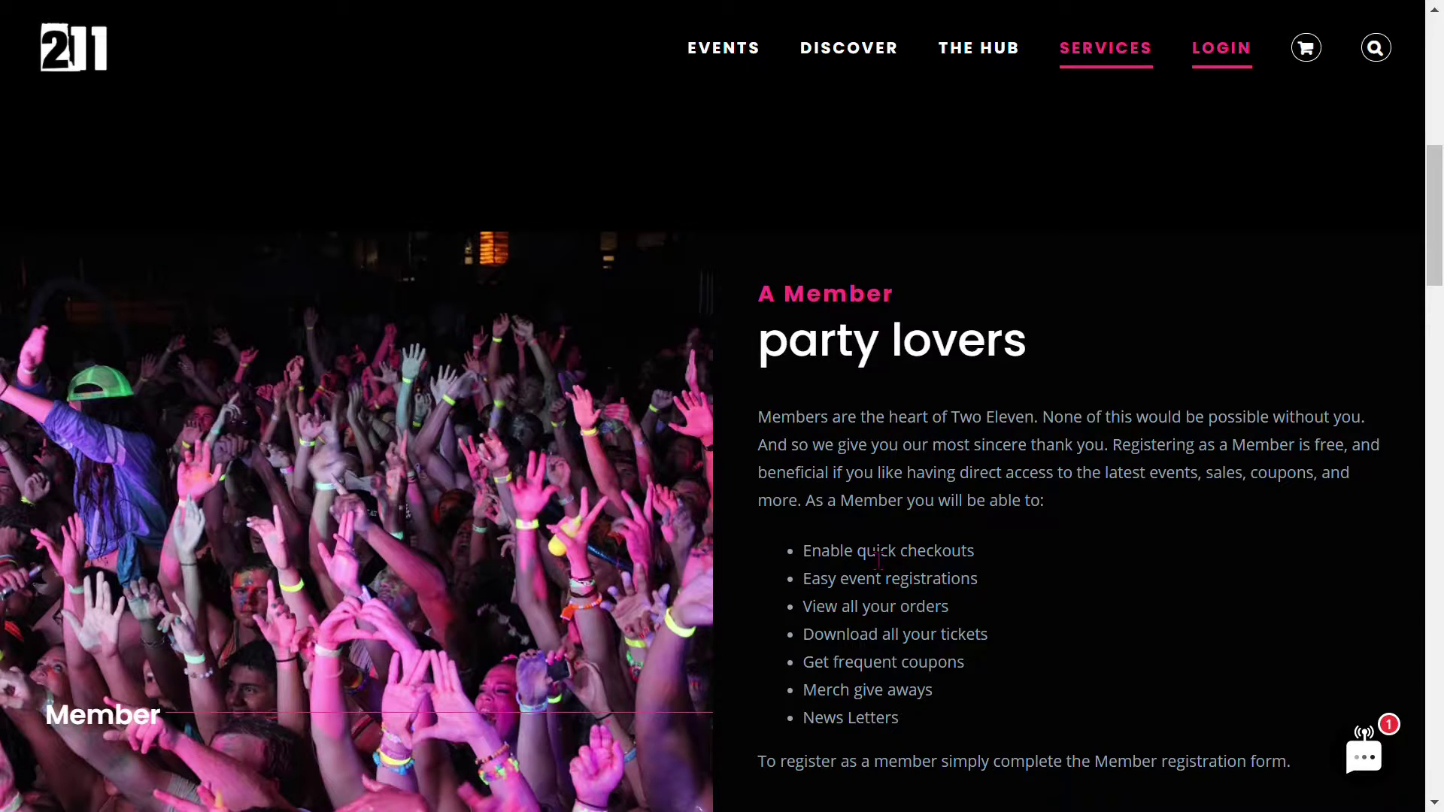
scroll(891, 564, down, 2)
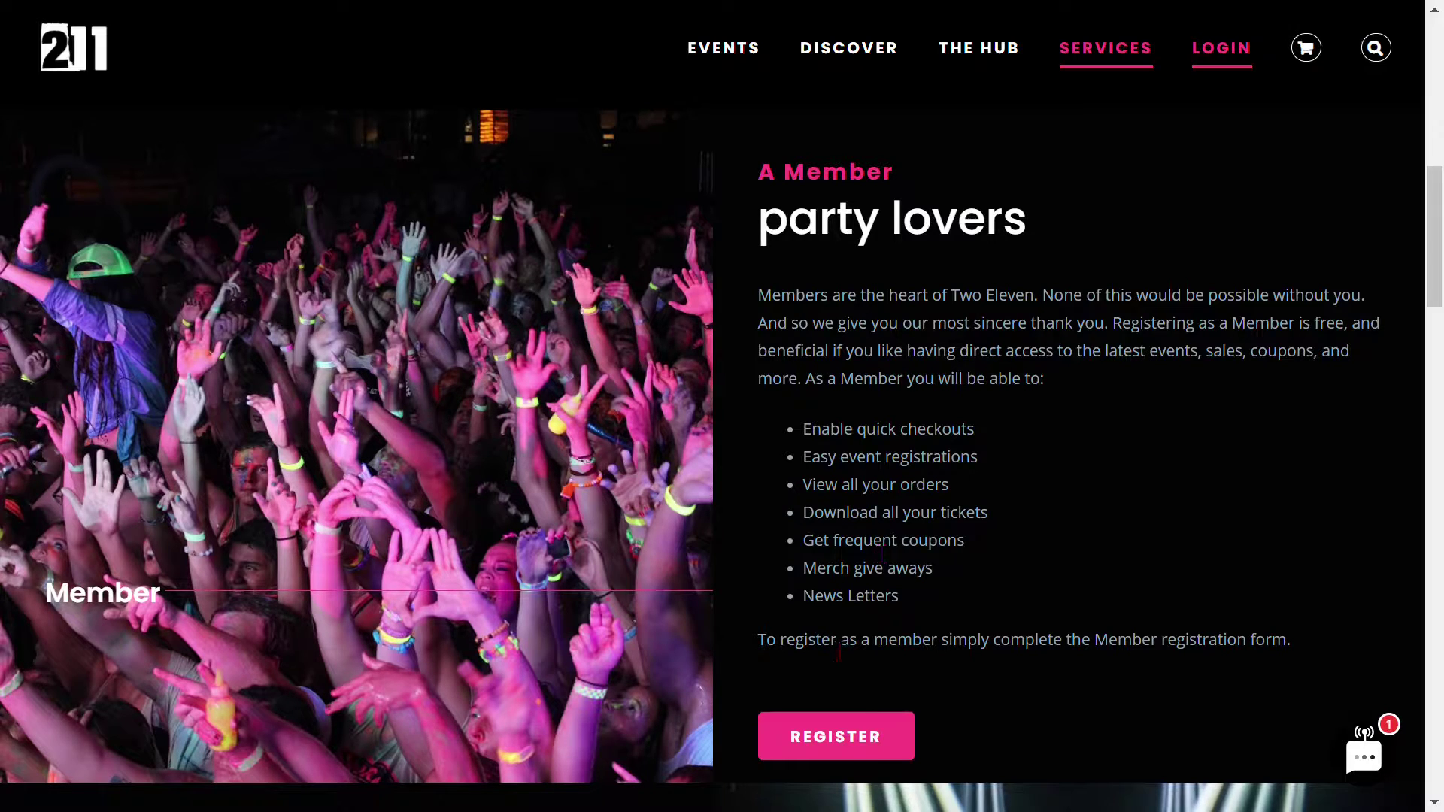
click(833, 730)
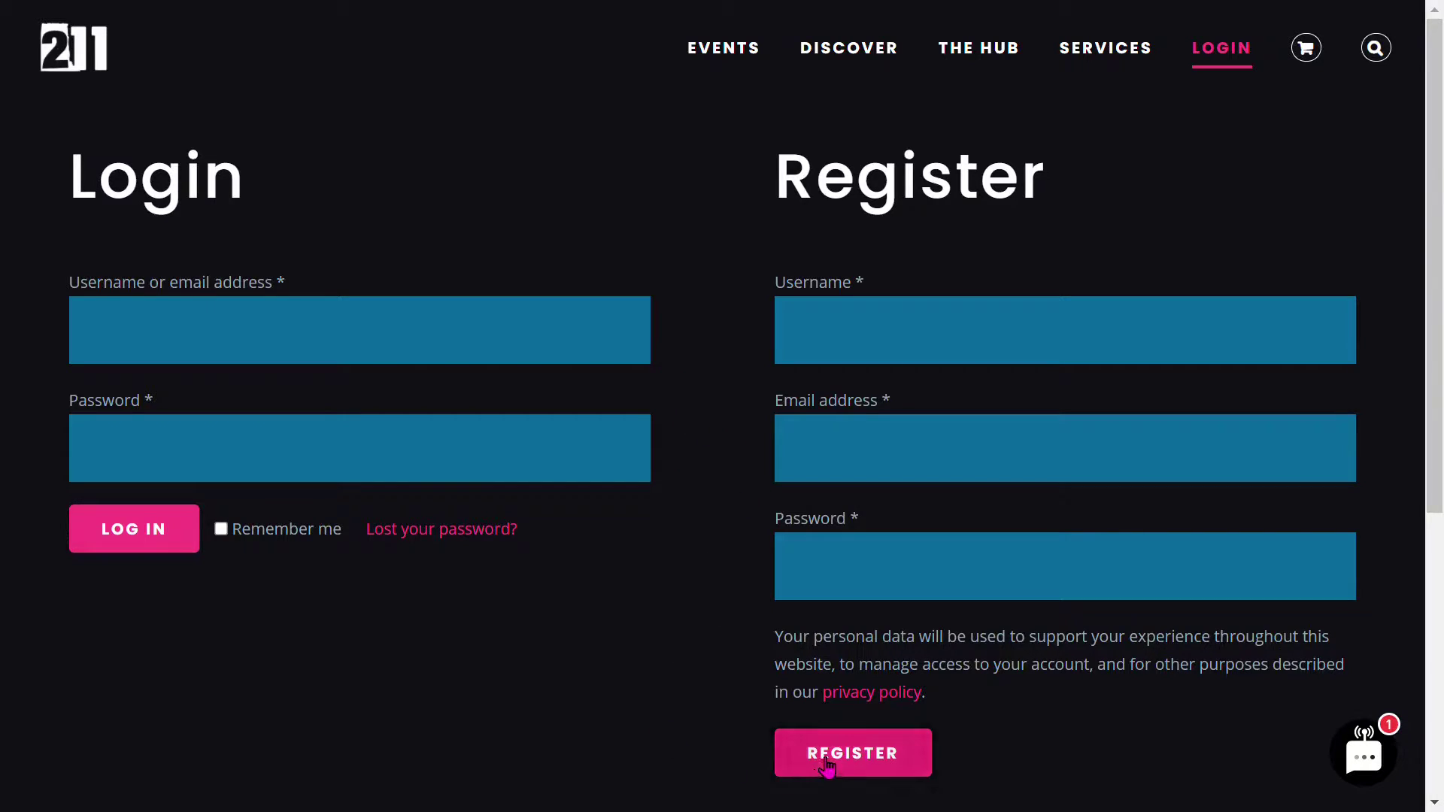
click(91, 60)
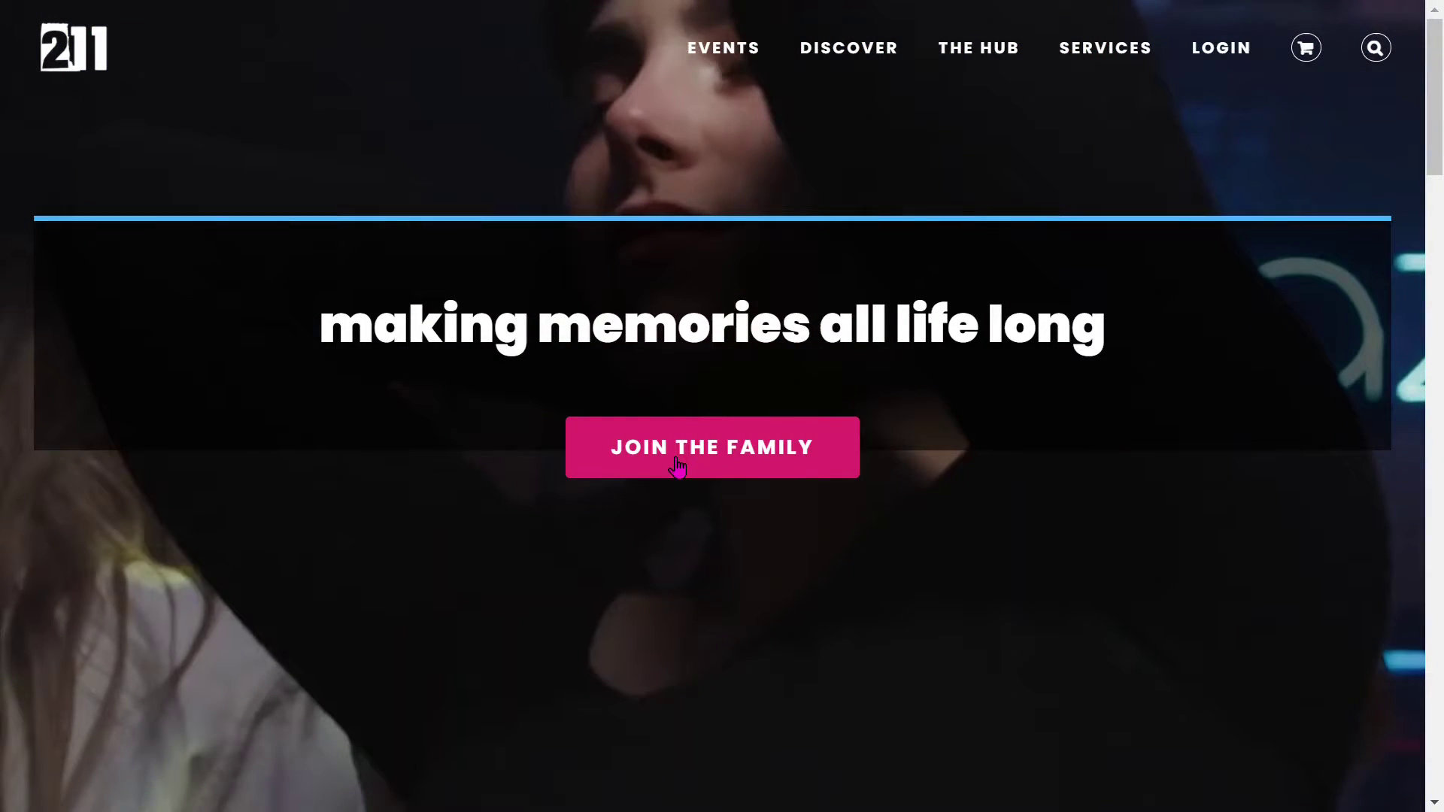
click(676, 460)
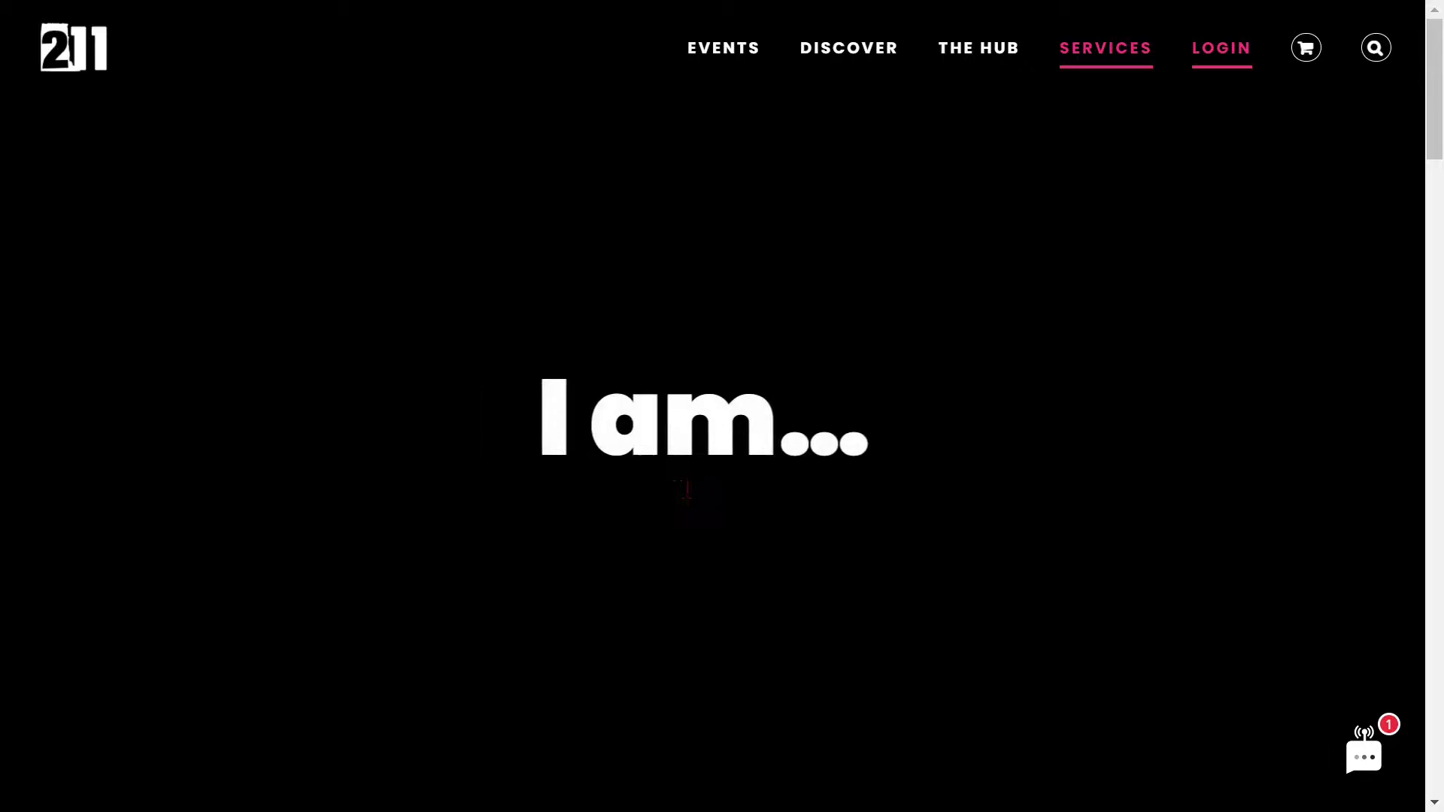
scroll(677, 489, down, 20)
scroll(639, 493, up, 4)
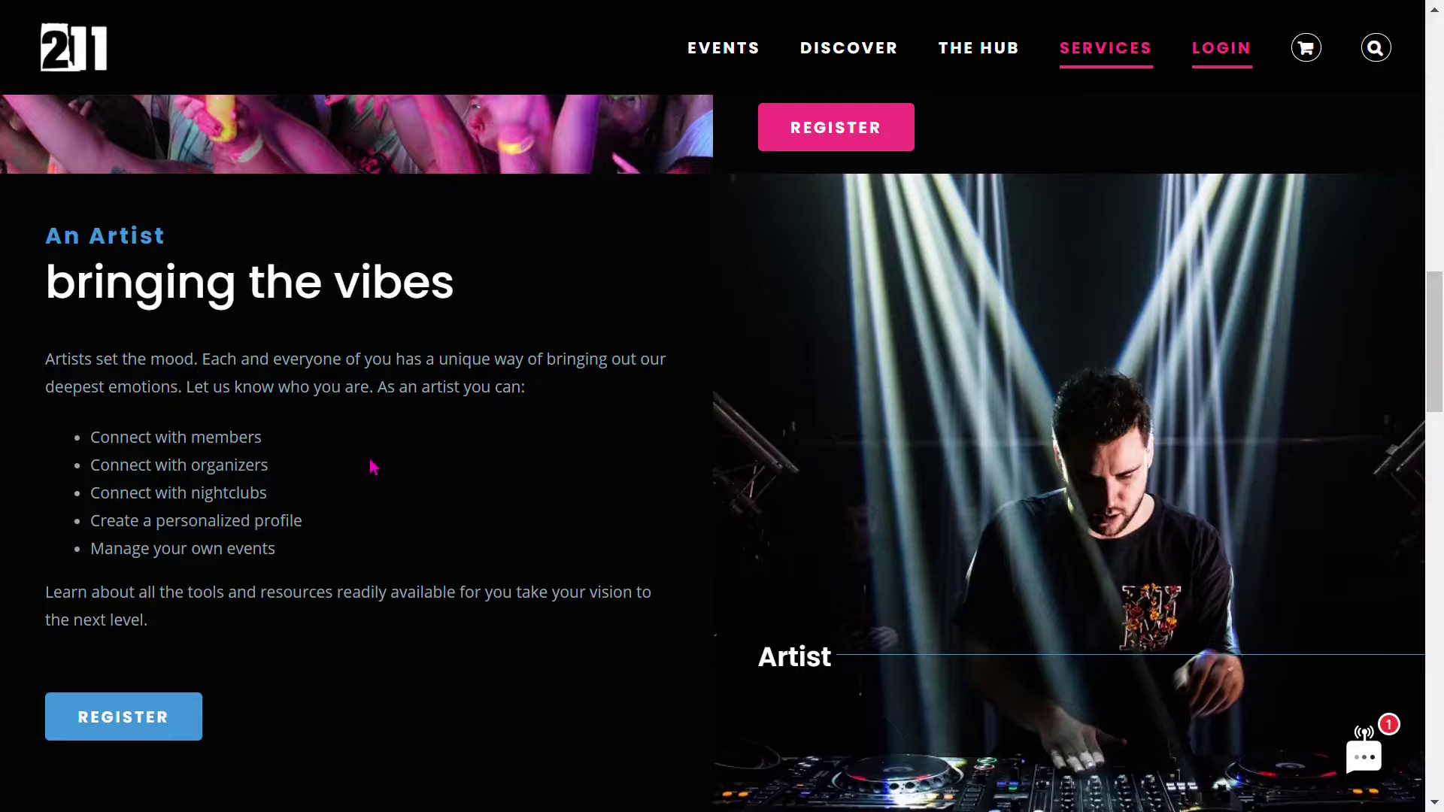
scroll(373, 467, down, 2)
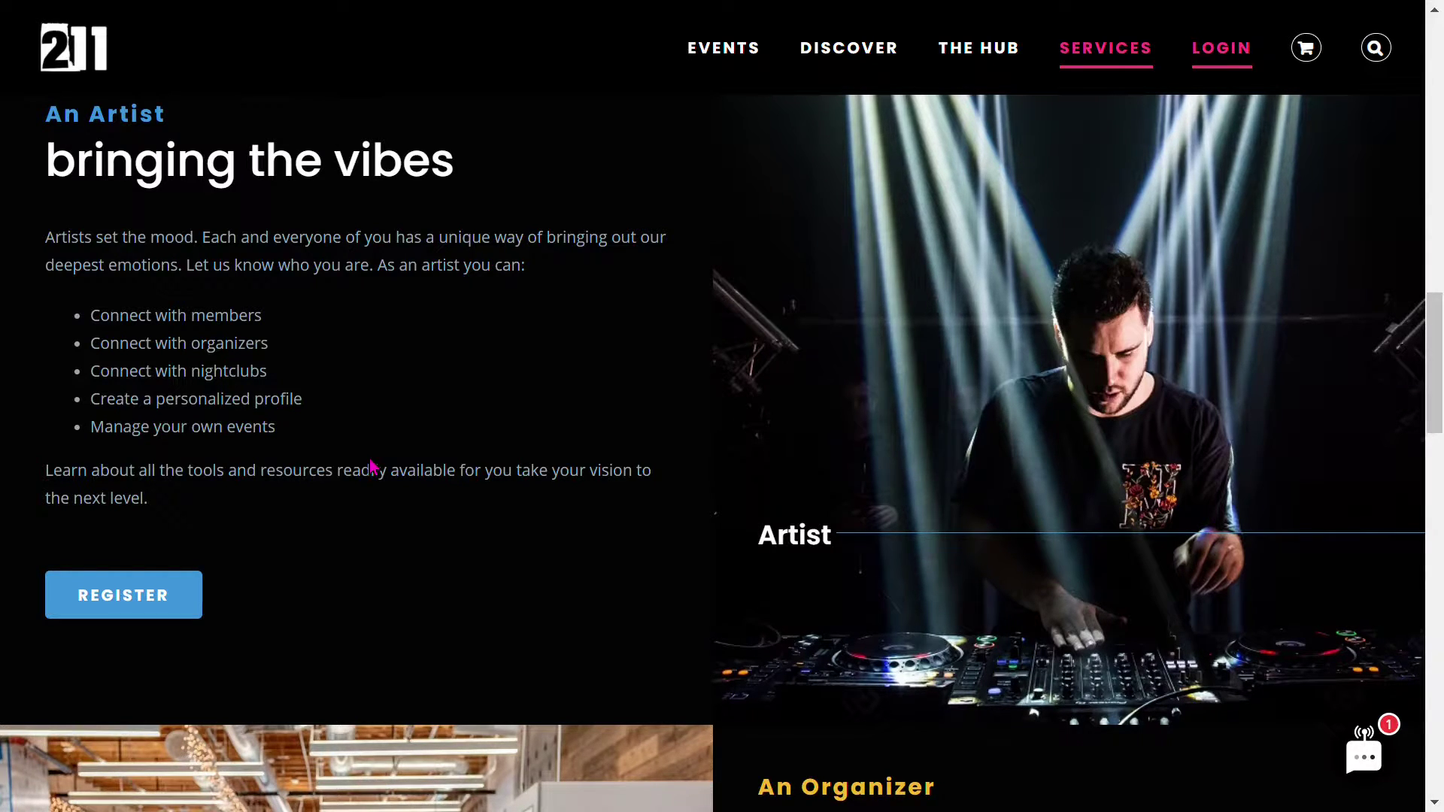
click(167, 613)
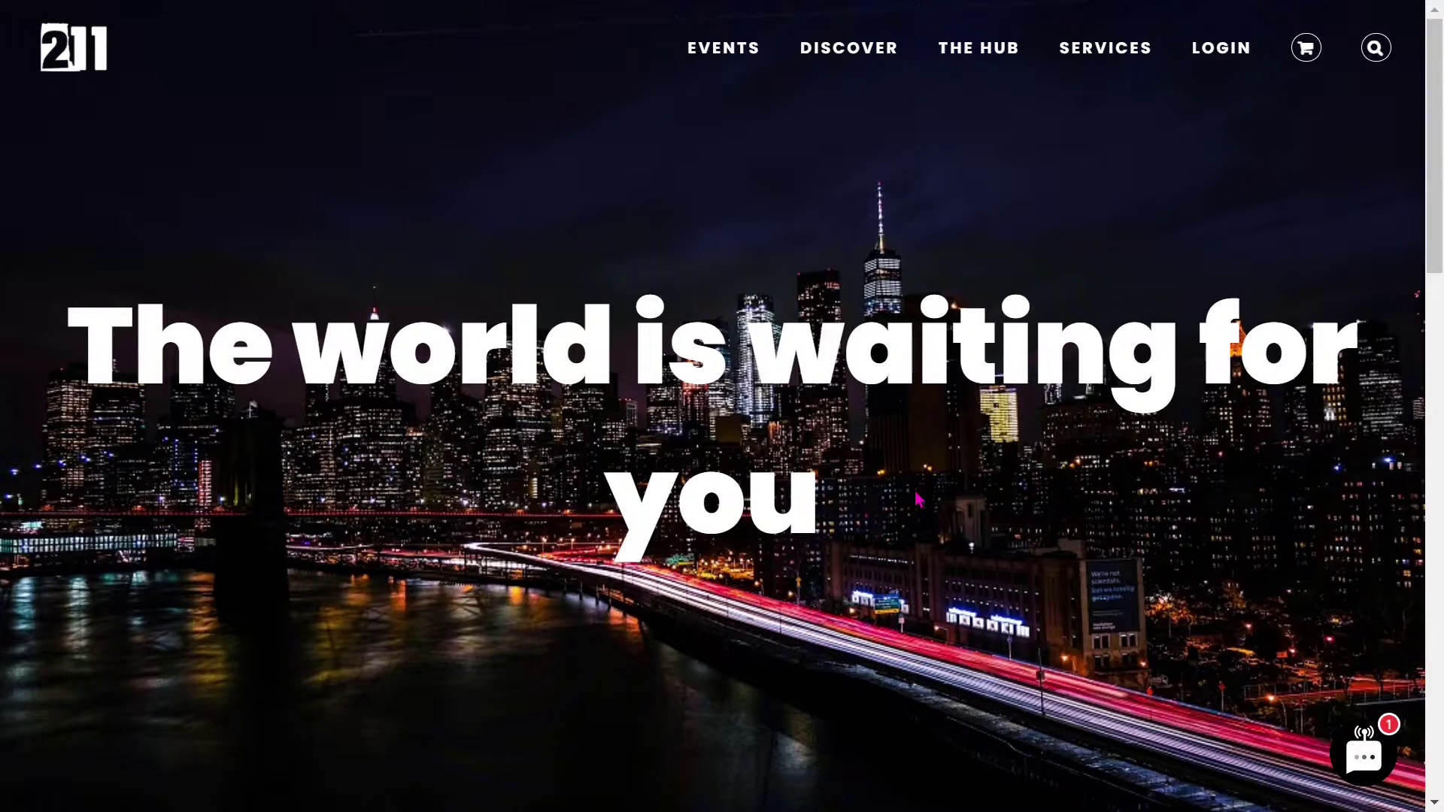
scroll(733, 459, down, 10)
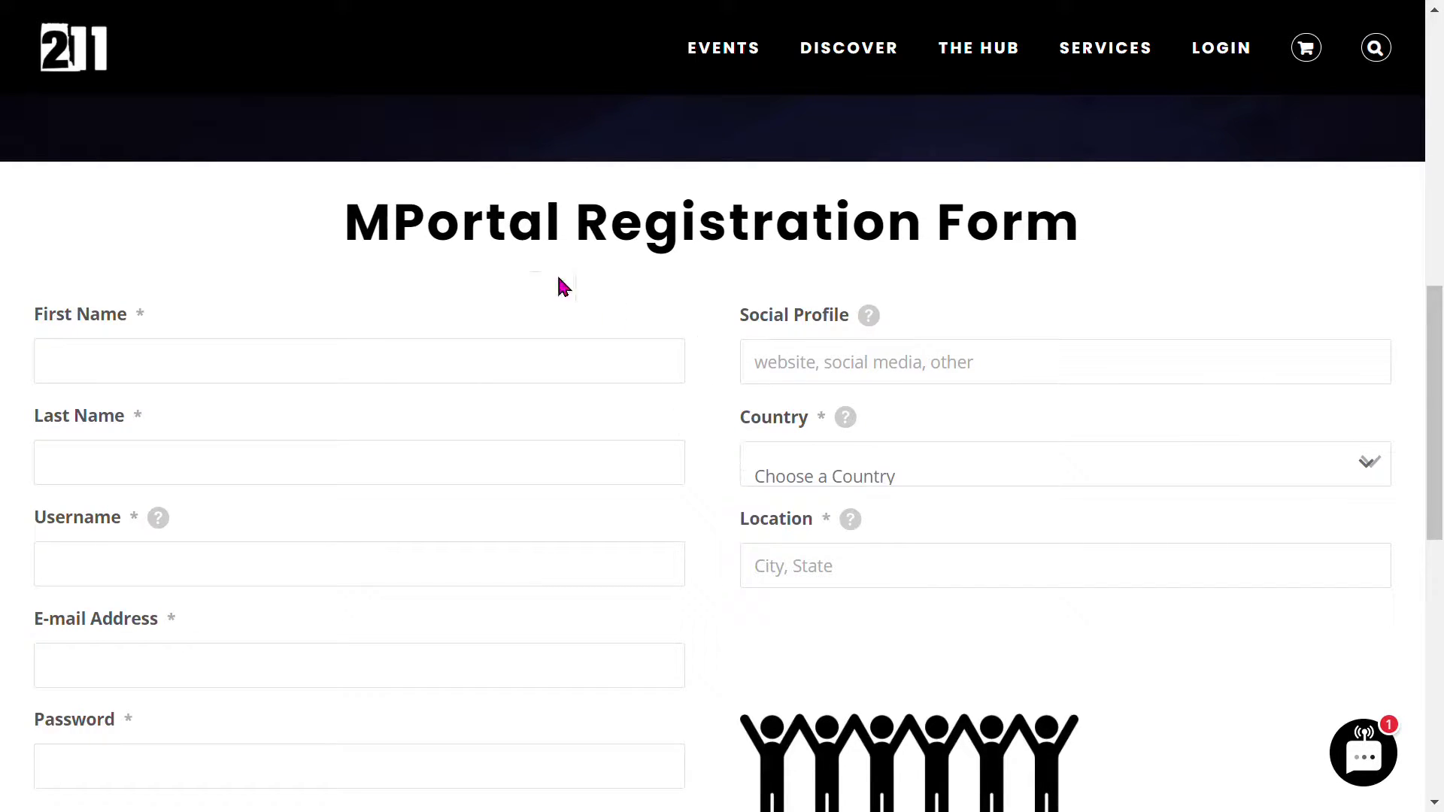
click(103, 56)
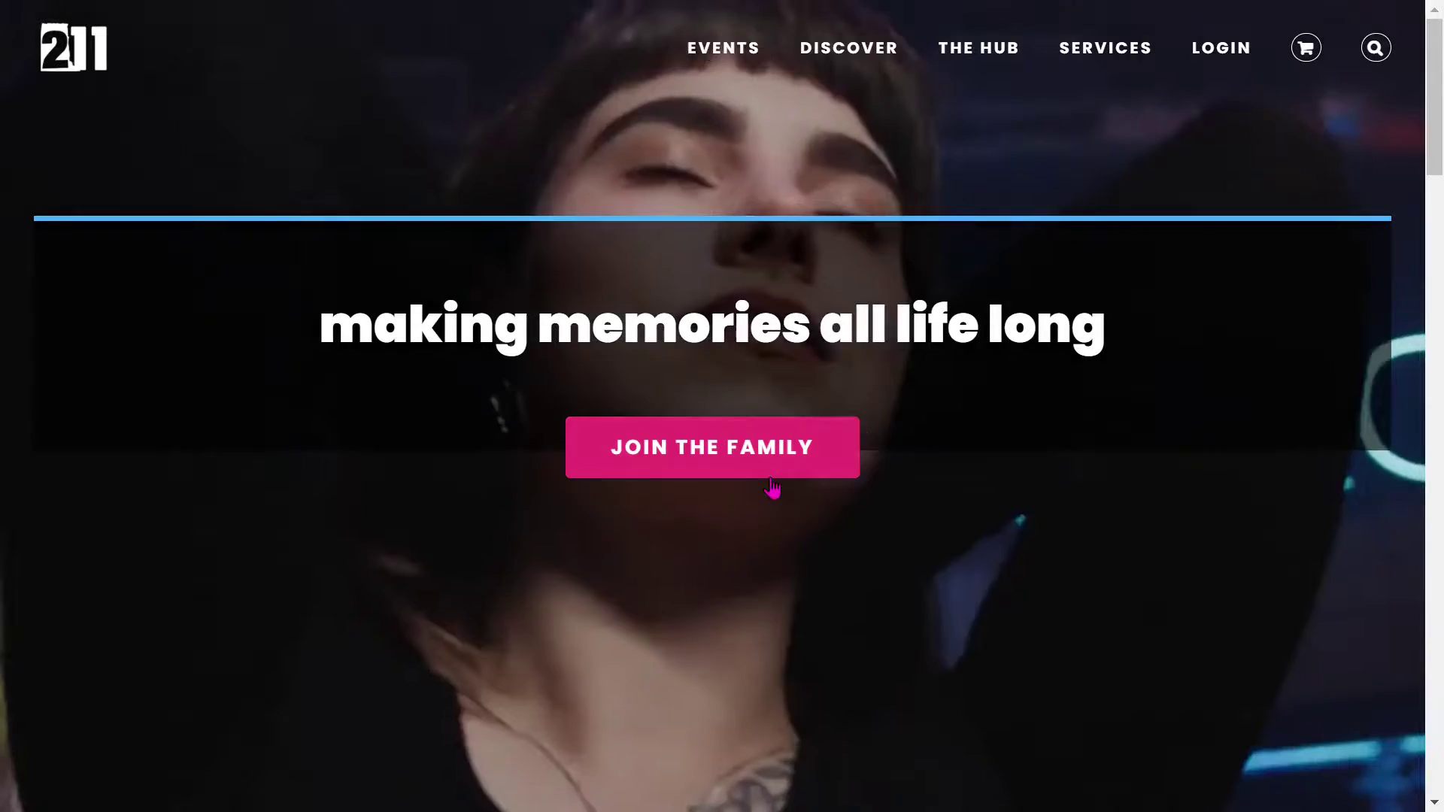
- Go from Services to the Organizer LEARN MORE page and open its REGISTER page
click(756, 472)
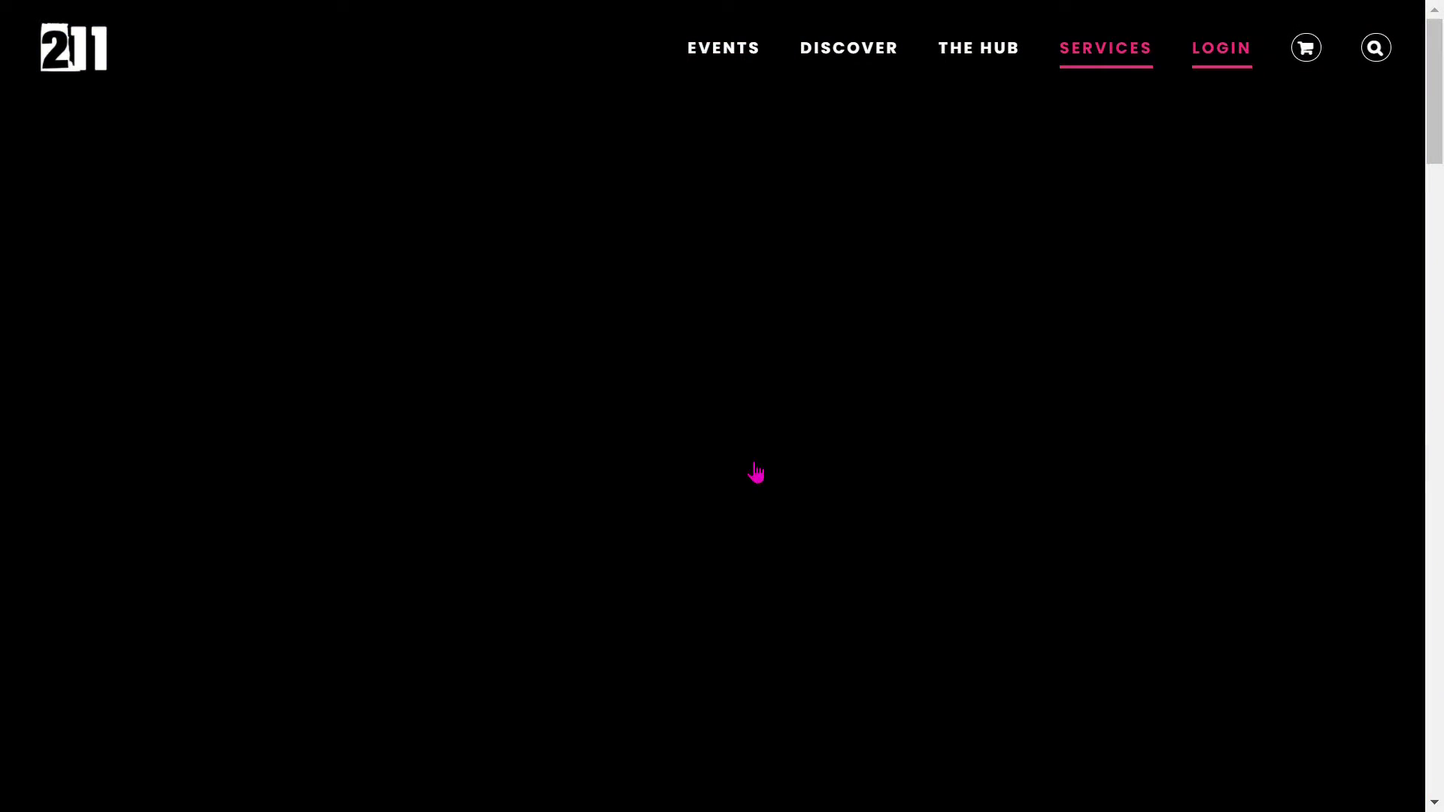
scroll(758, 496, down, 4)
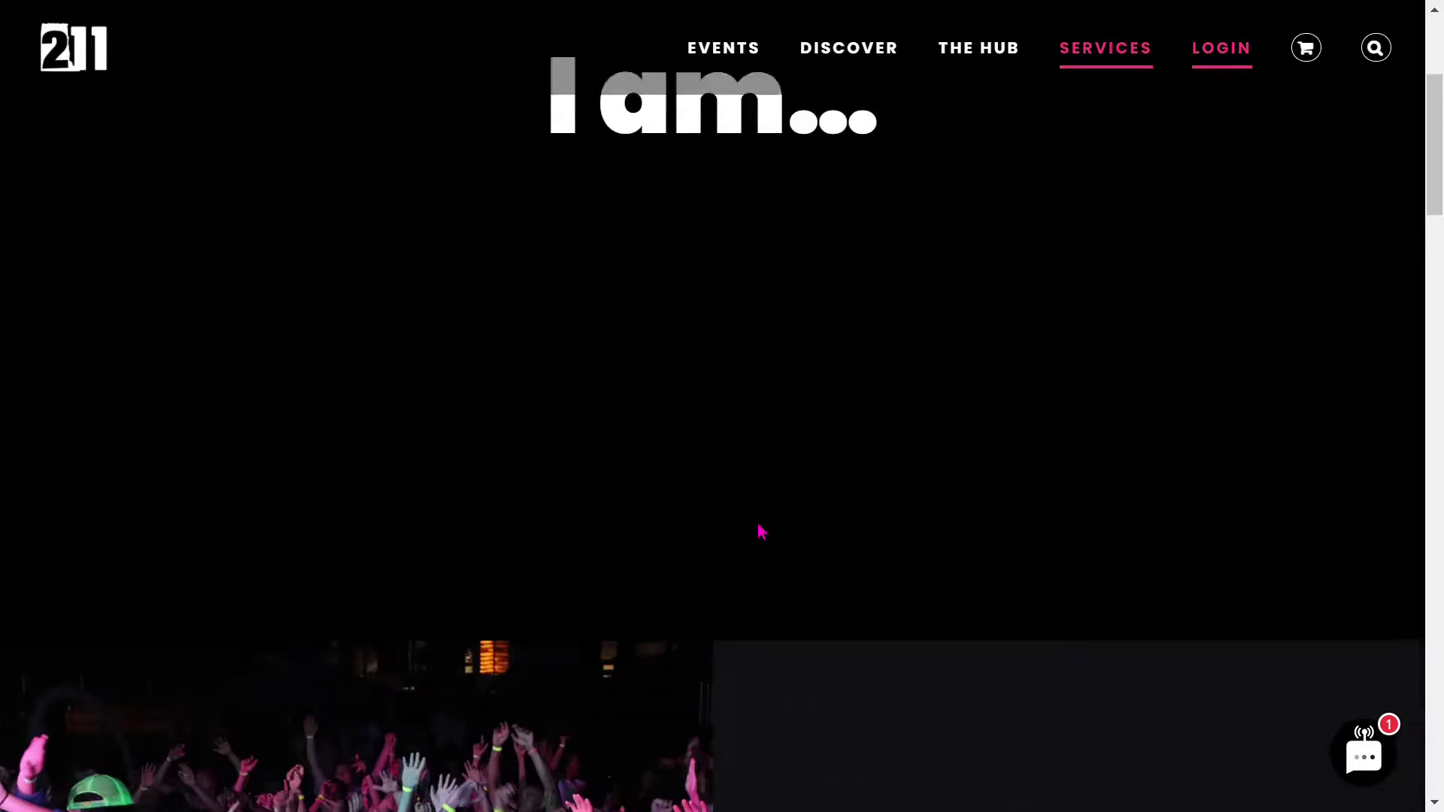
scroll(761, 531, down, 15)
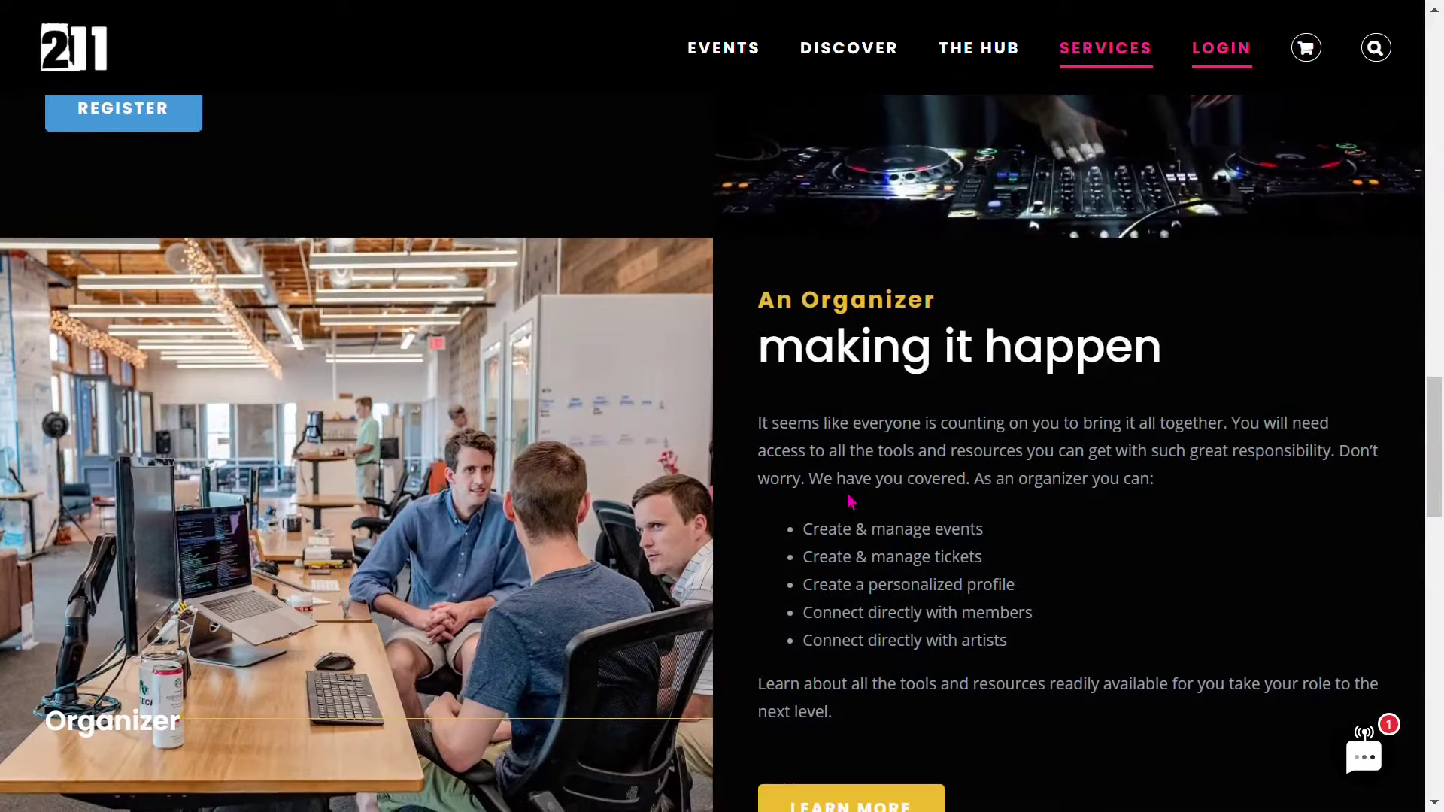
scroll(851, 501, down, 2)
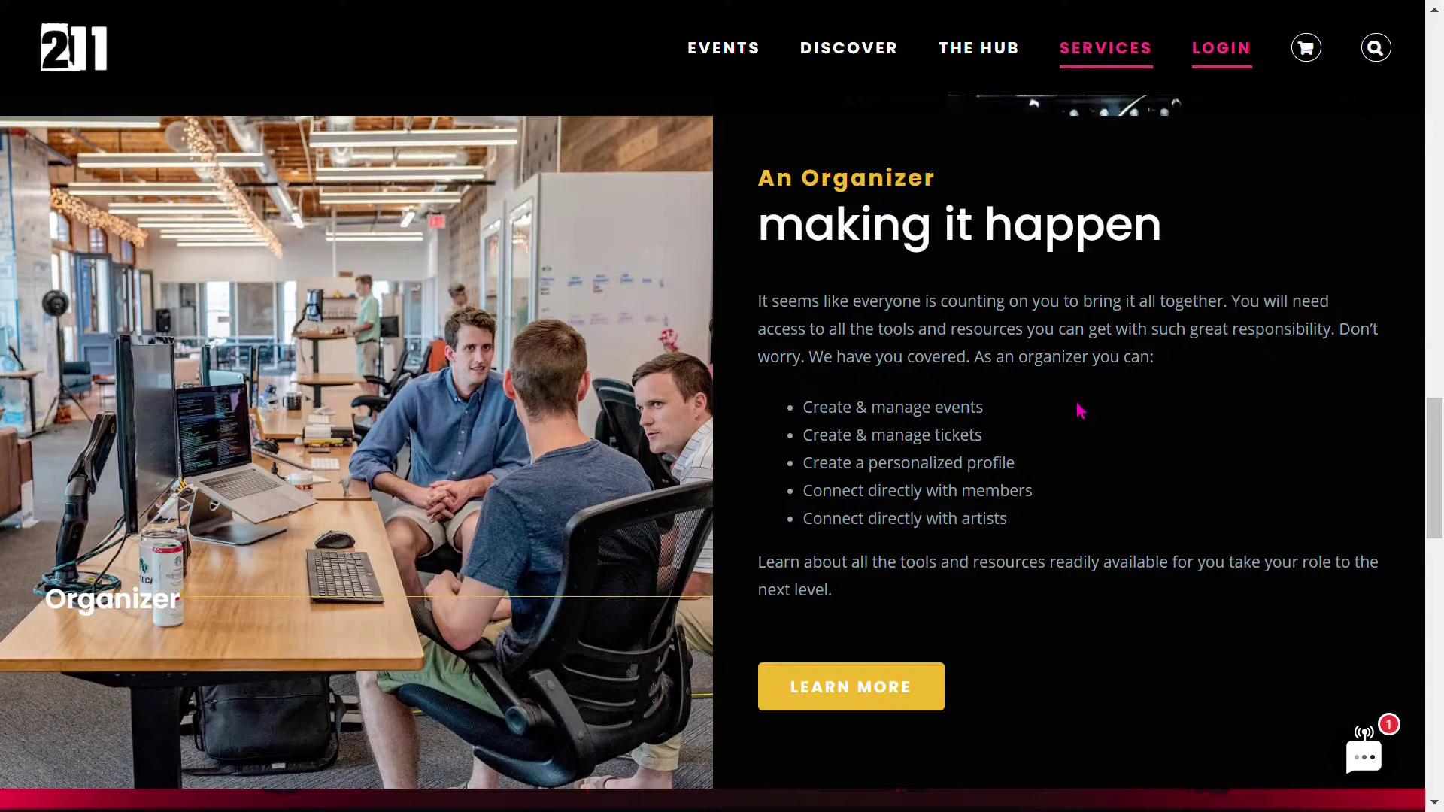
click(871, 703)
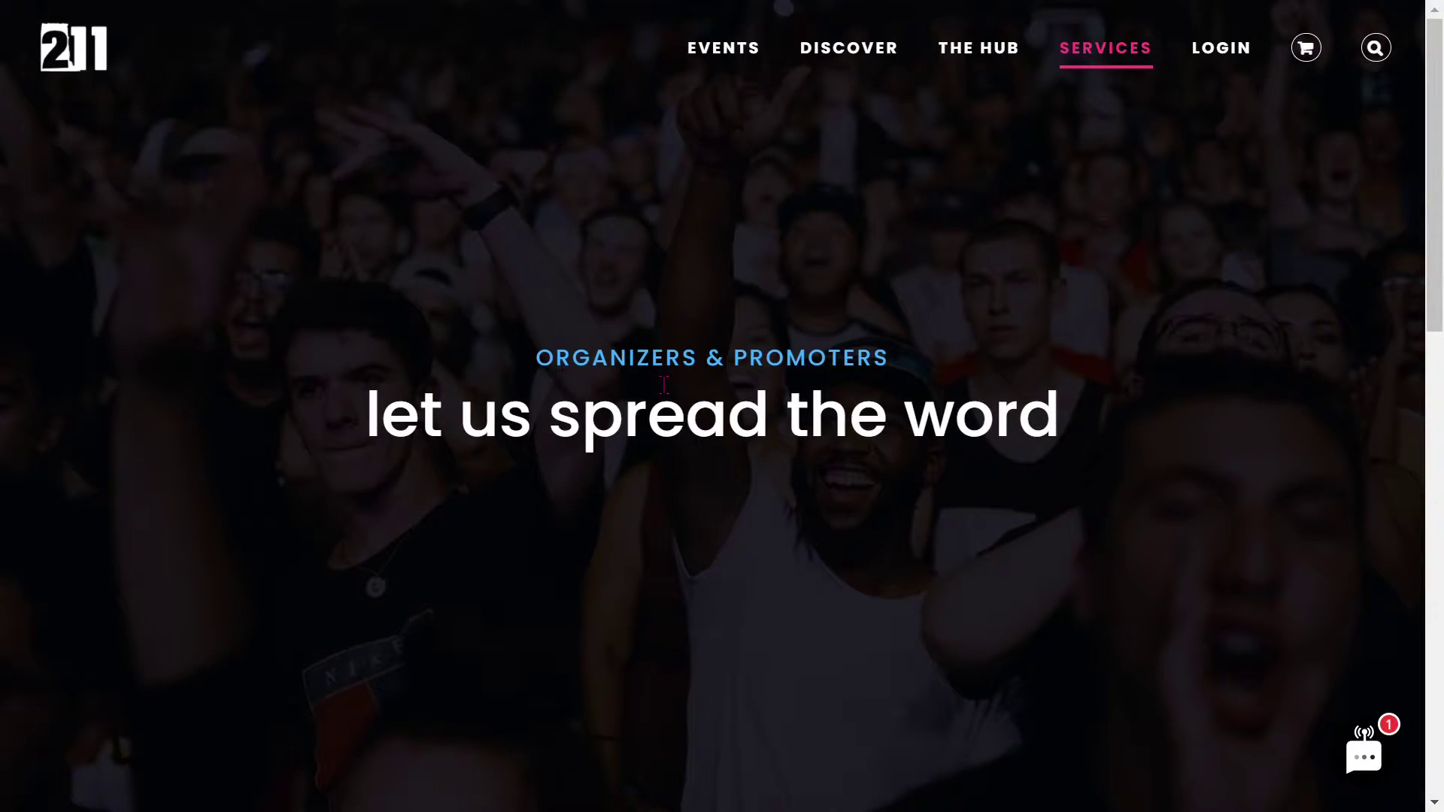
scroll(664, 385, down, 10)
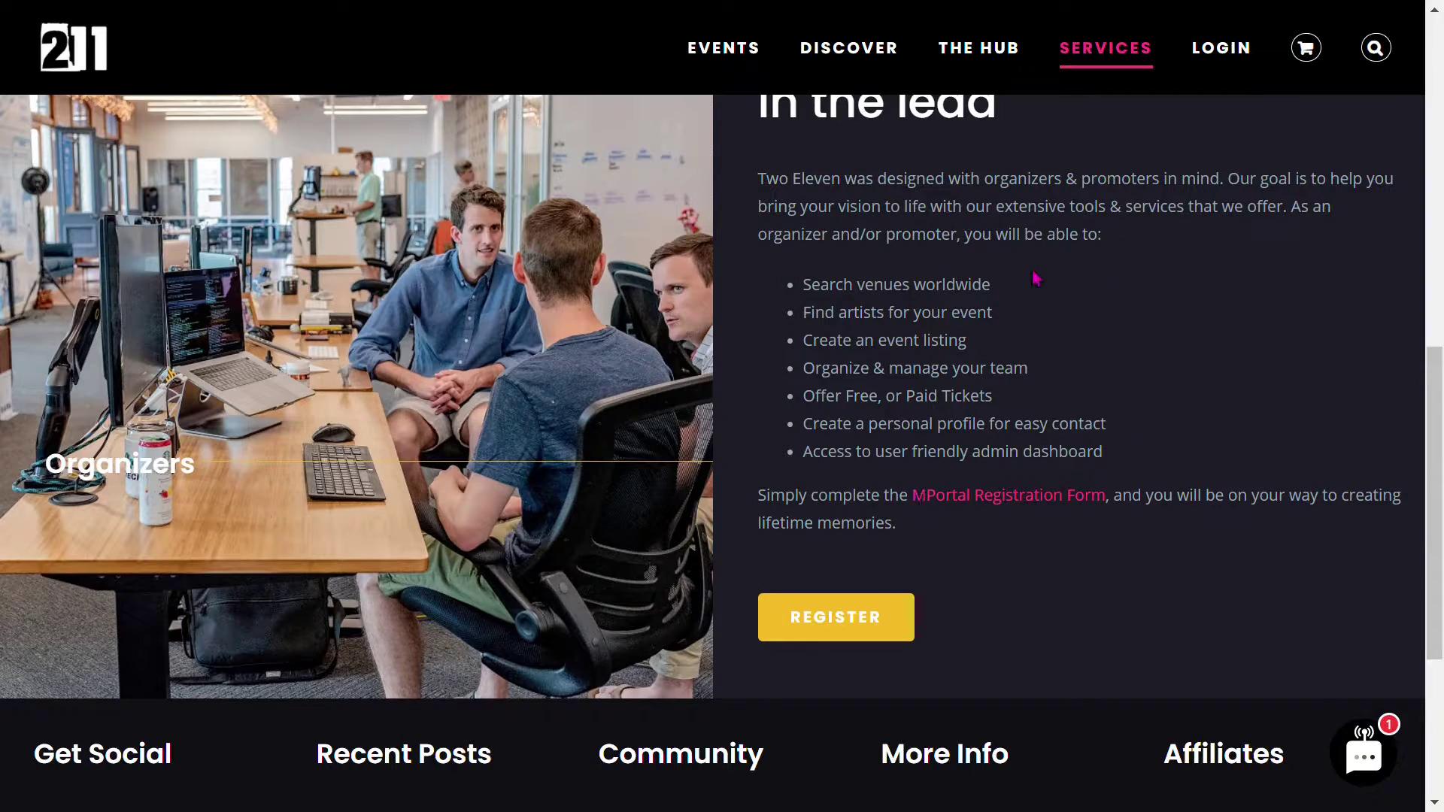
click(833, 613)
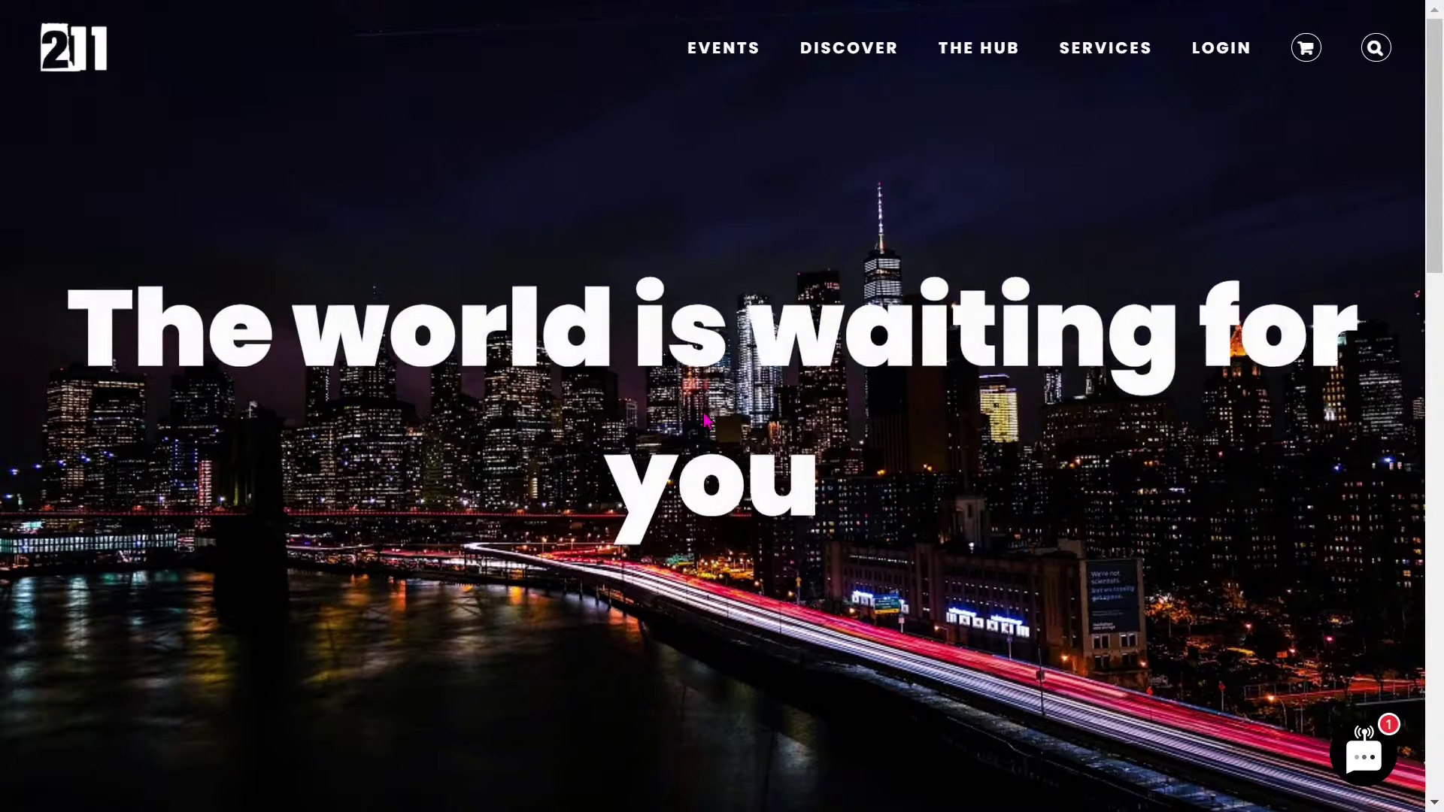
- Return home, go to Services, and open the Business Owners LEARN MORE page under Admin Status
scroll(707, 419, down, 8)
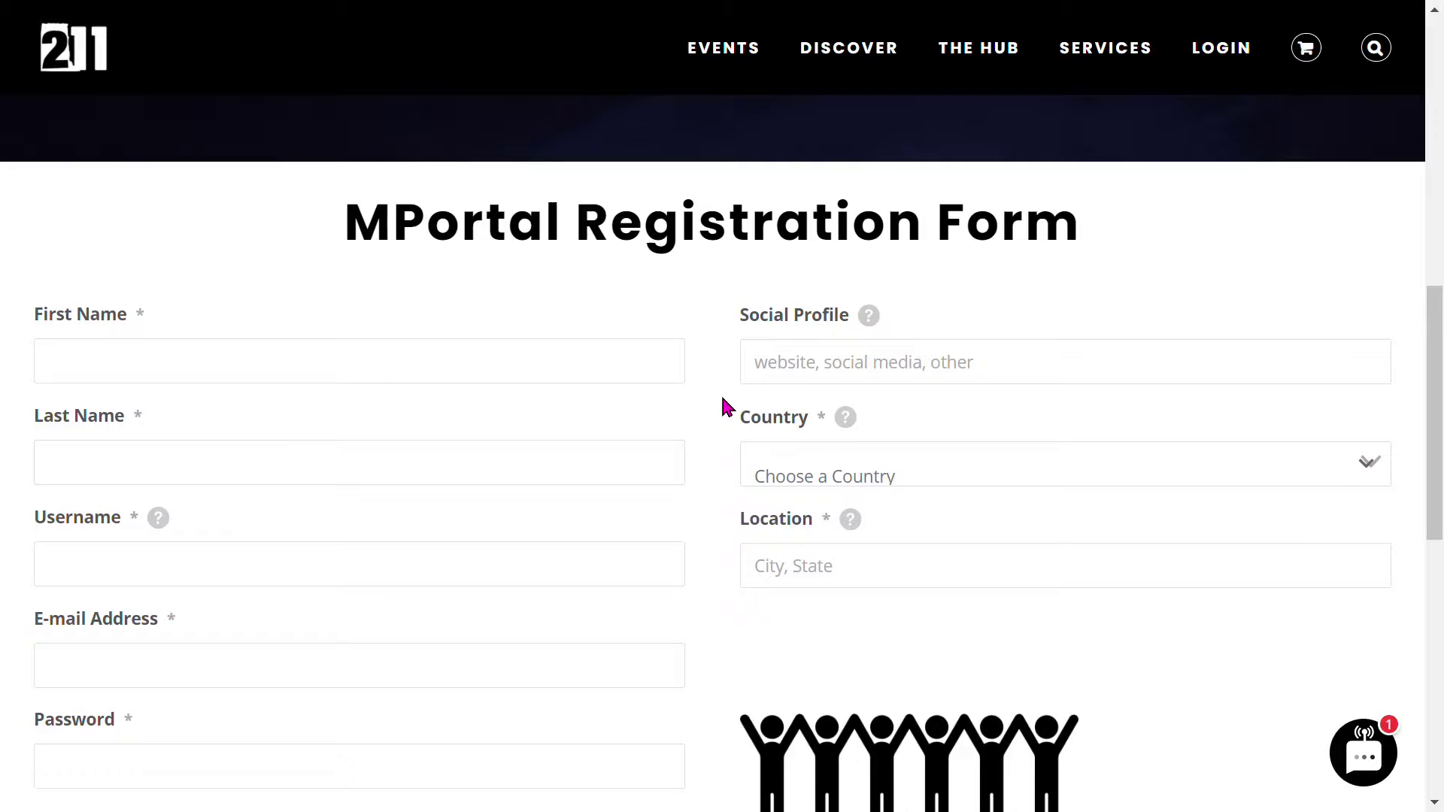
click(127, 52)
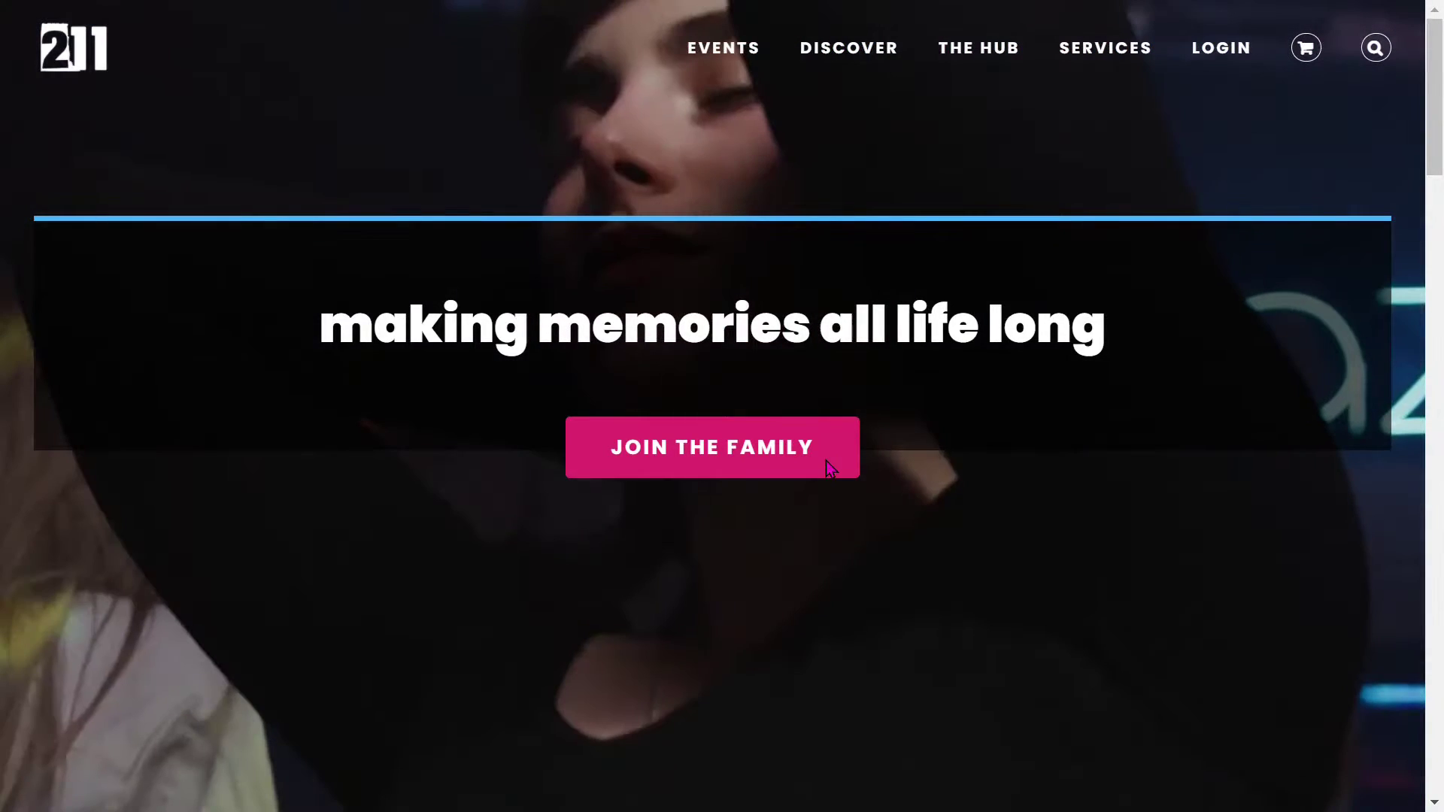
click(826, 461)
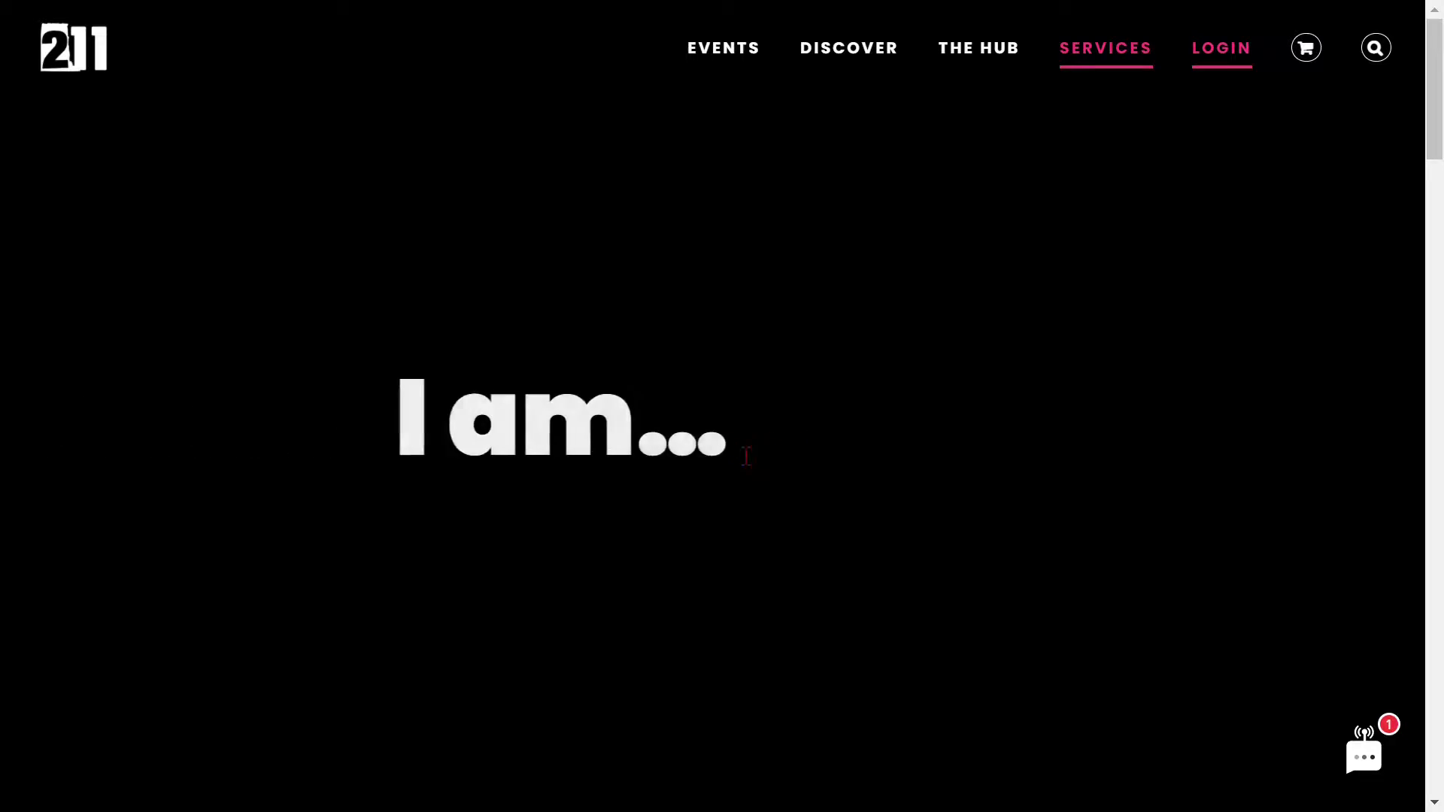
scroll(710, 435, down, 6)
scroll(709, 435, down, 20)
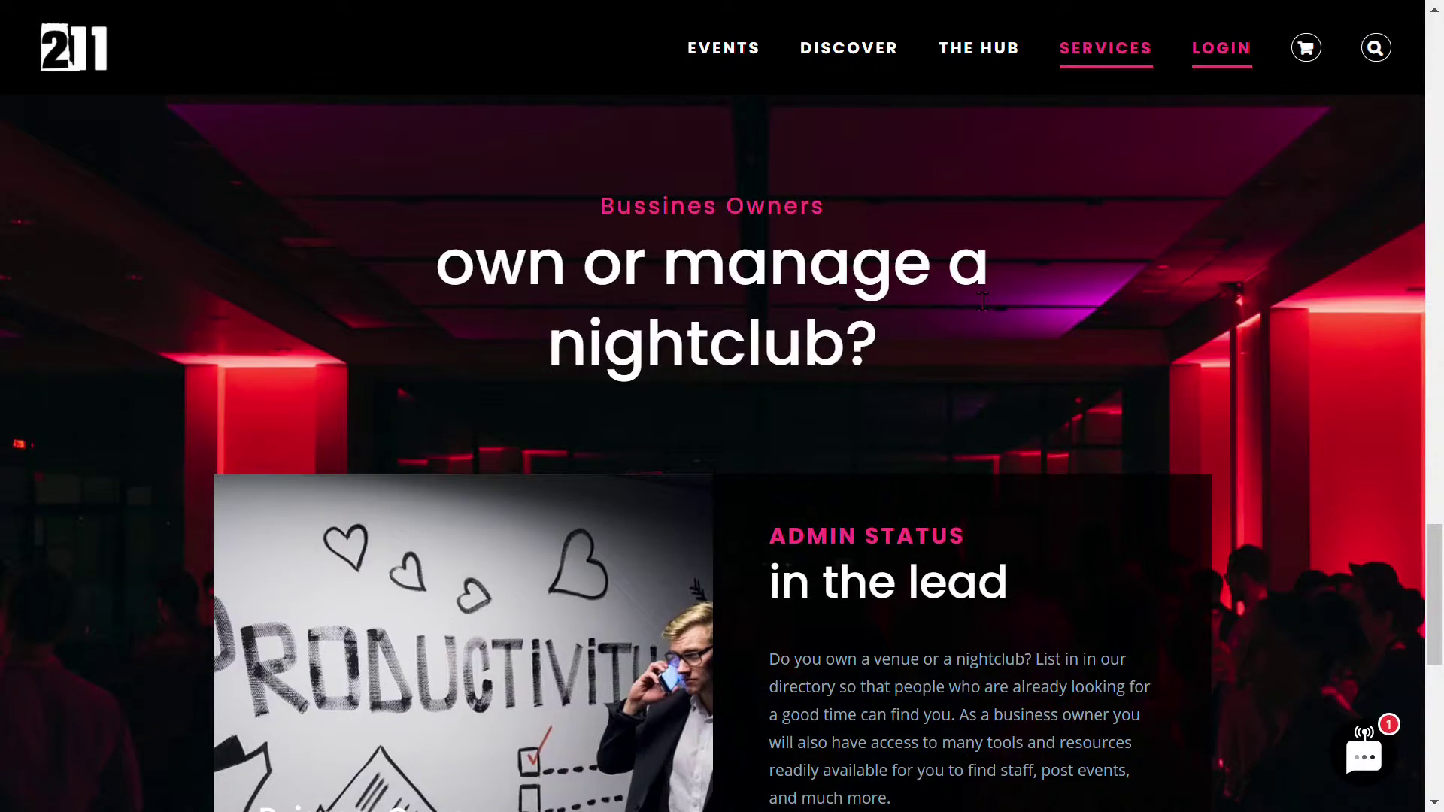
mouse_move(848, 47)
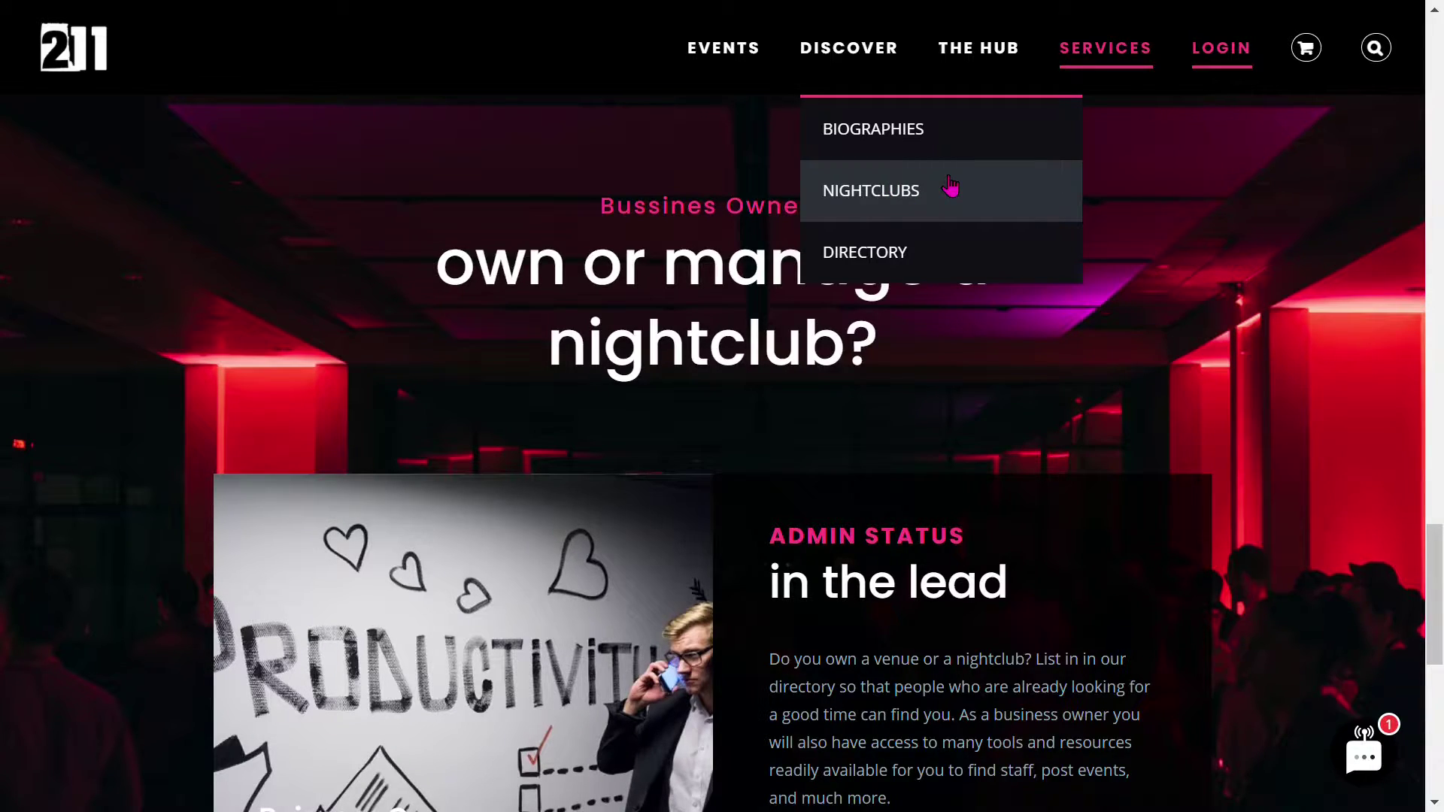
scroll(1017, 414, down, 3)
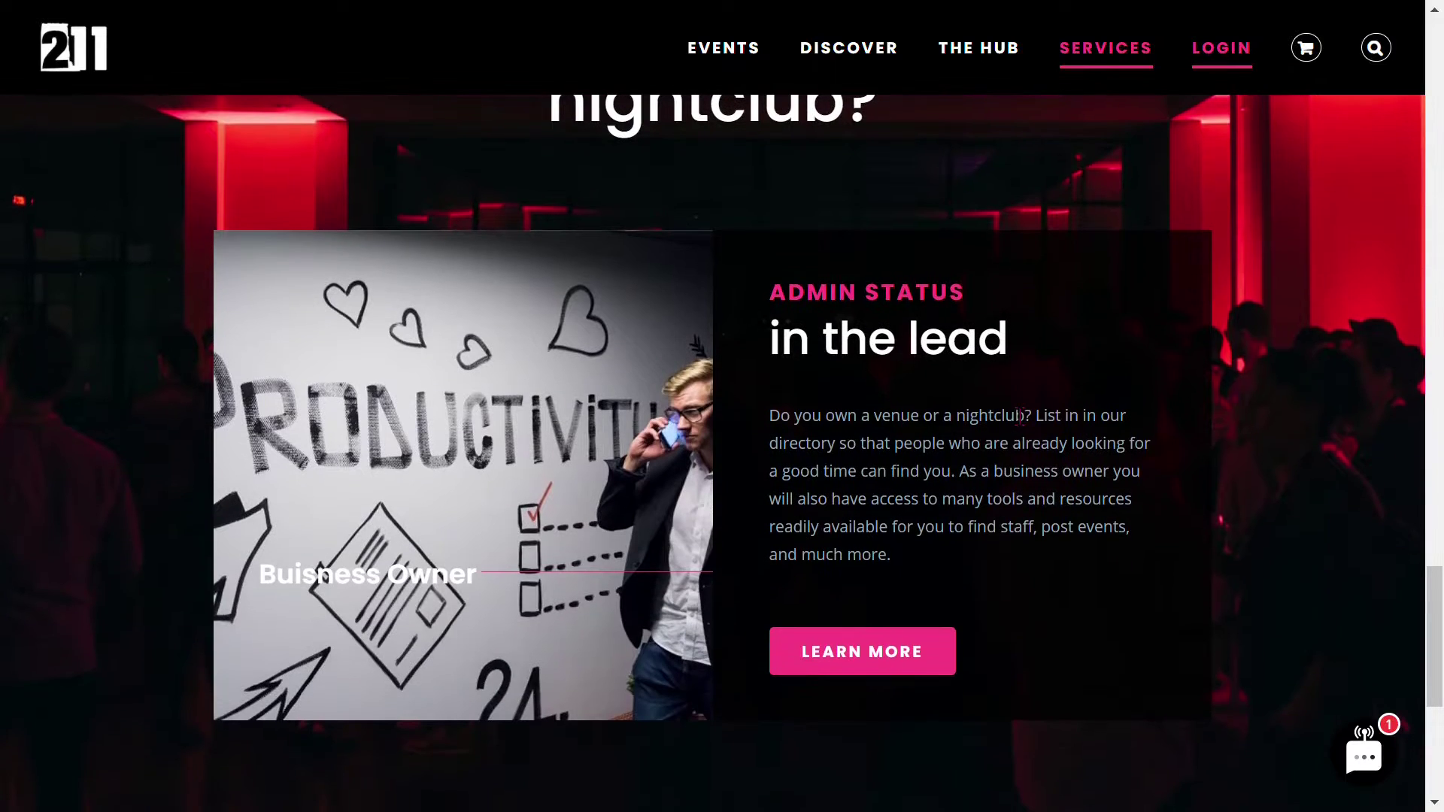
click(887, 677)
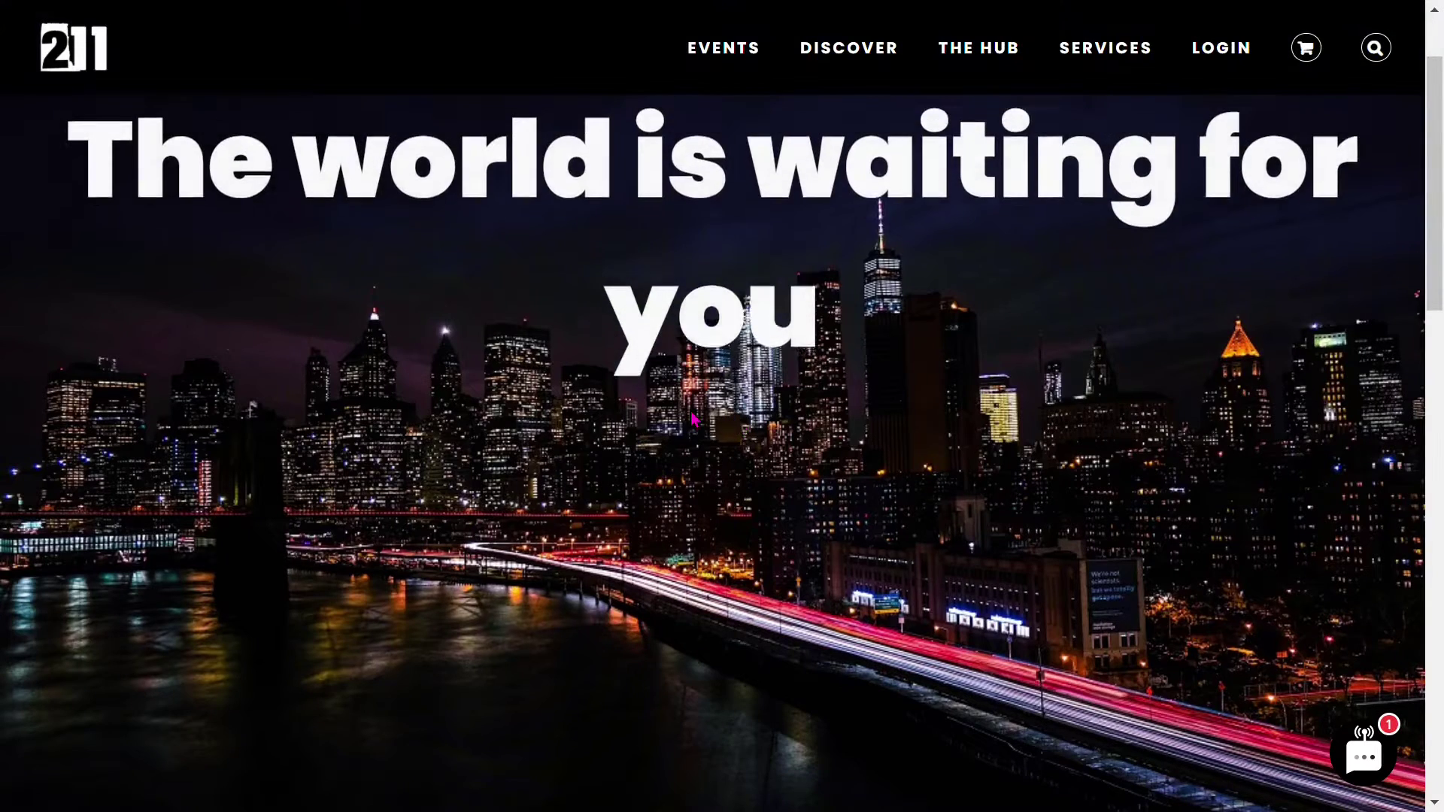
- Enter the first name and last name on the MPortal registration form
scroll(877, 668, down, 8)
scroll(705, 425, down, 5)
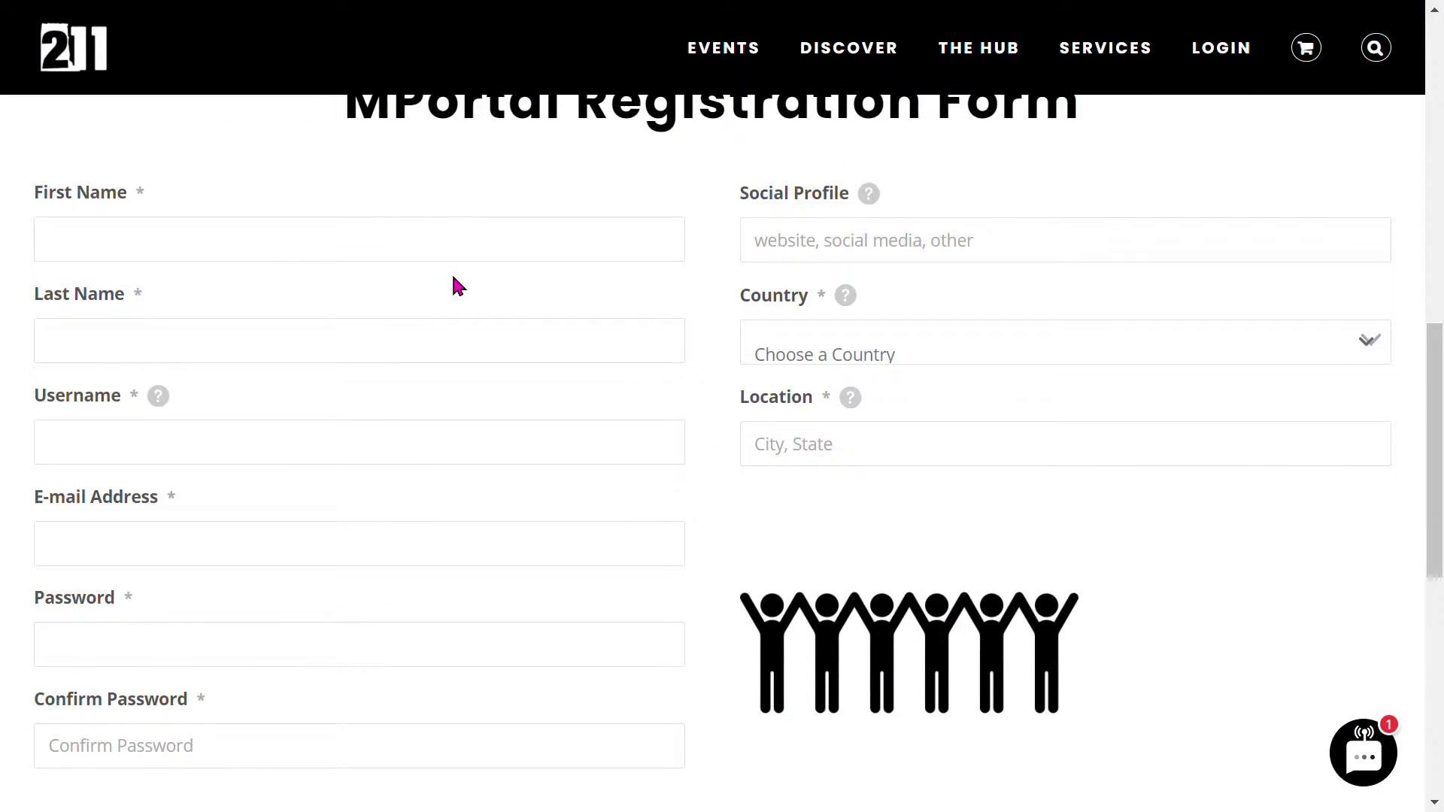
click(391, 252)
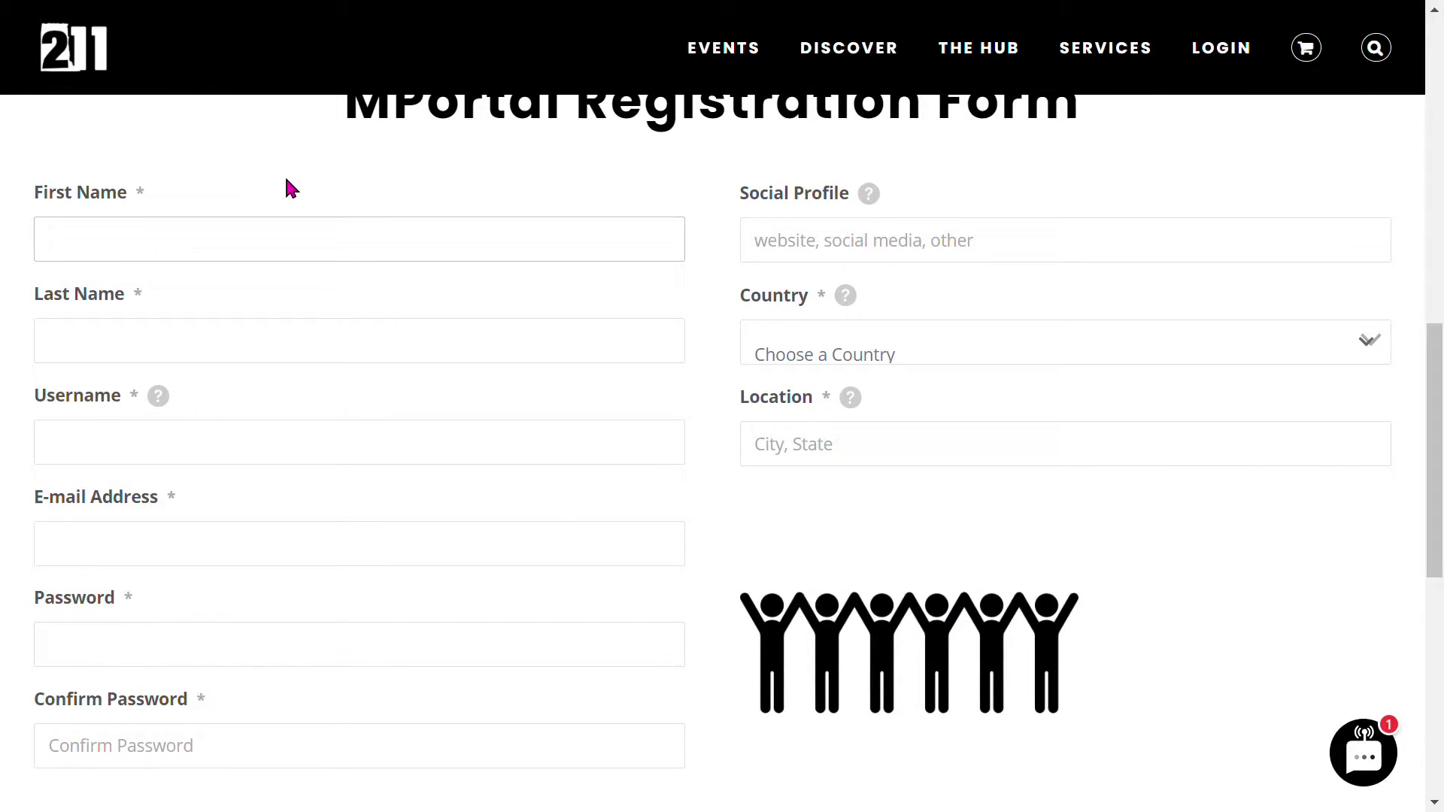
text(test)
click(248, 362)
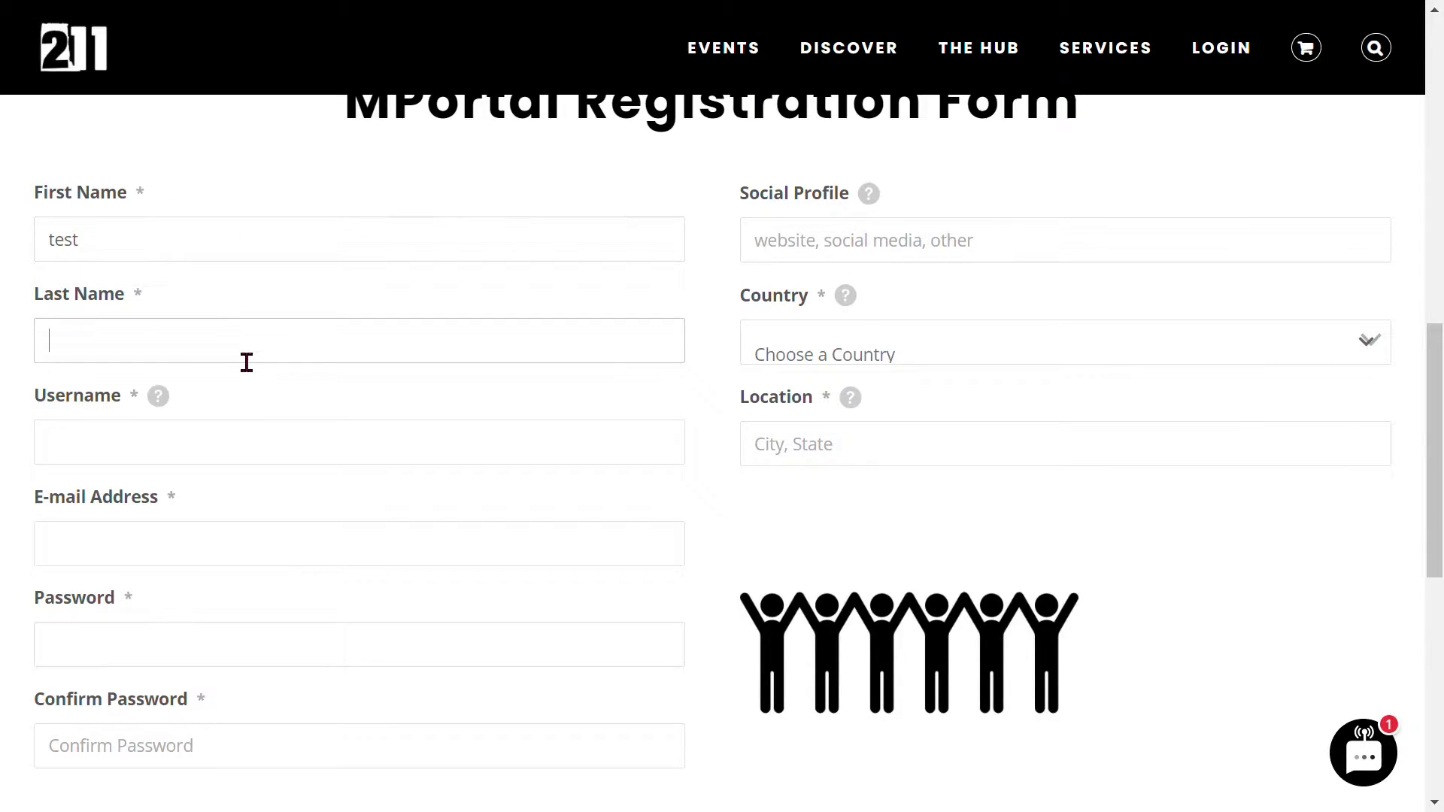
text(name)
- Fill in the test username and the test e-mail address
click(172, 463)
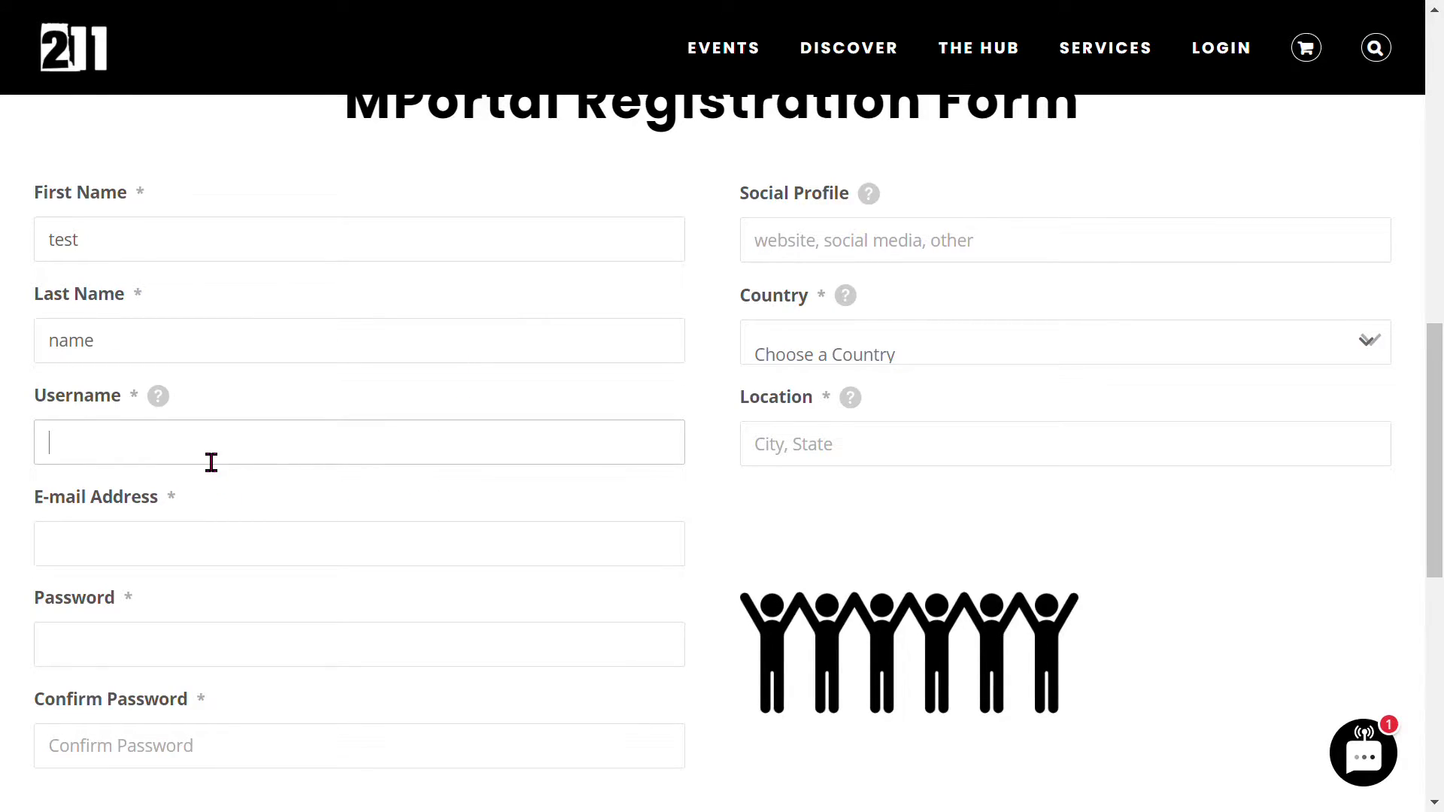
text(testusername)
key(Tab)
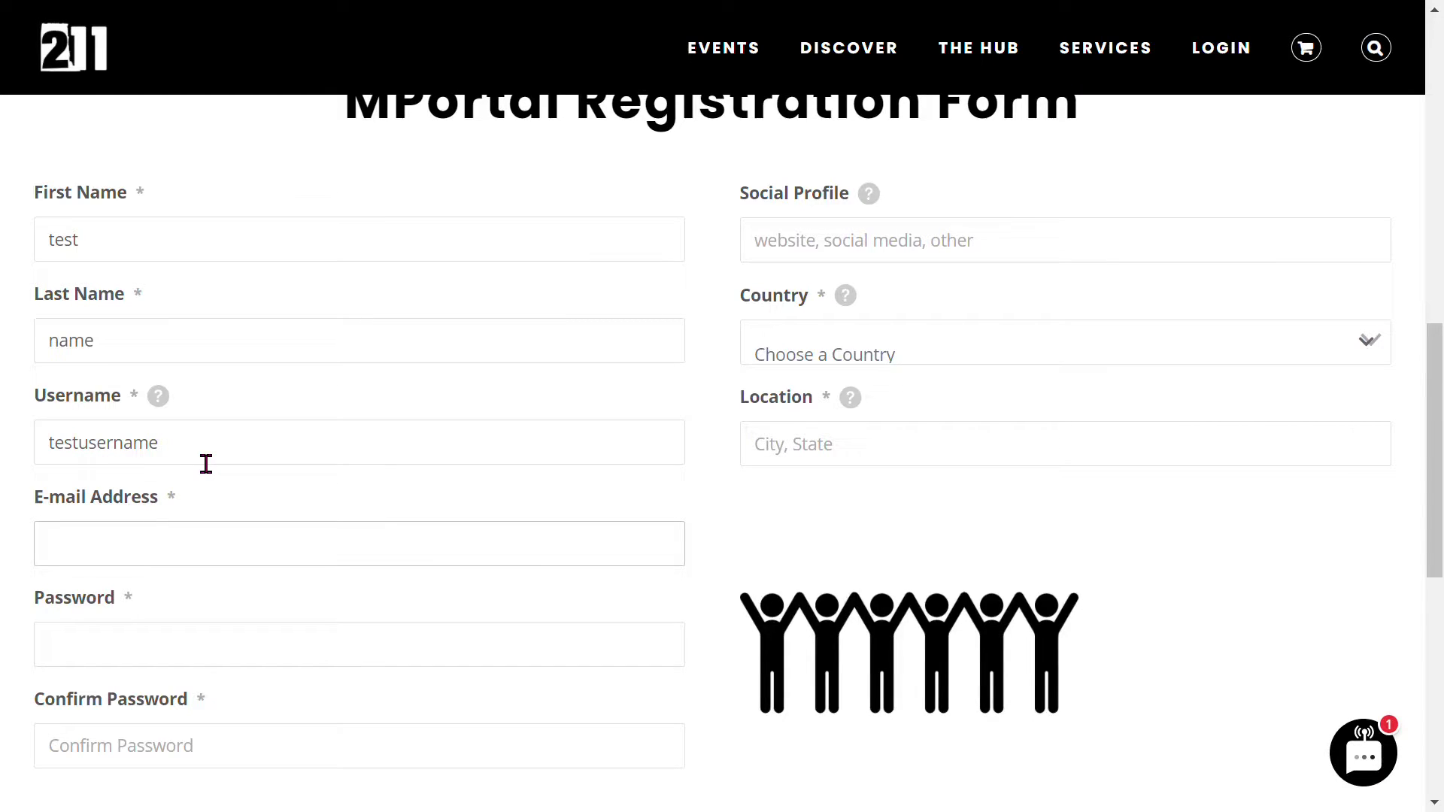
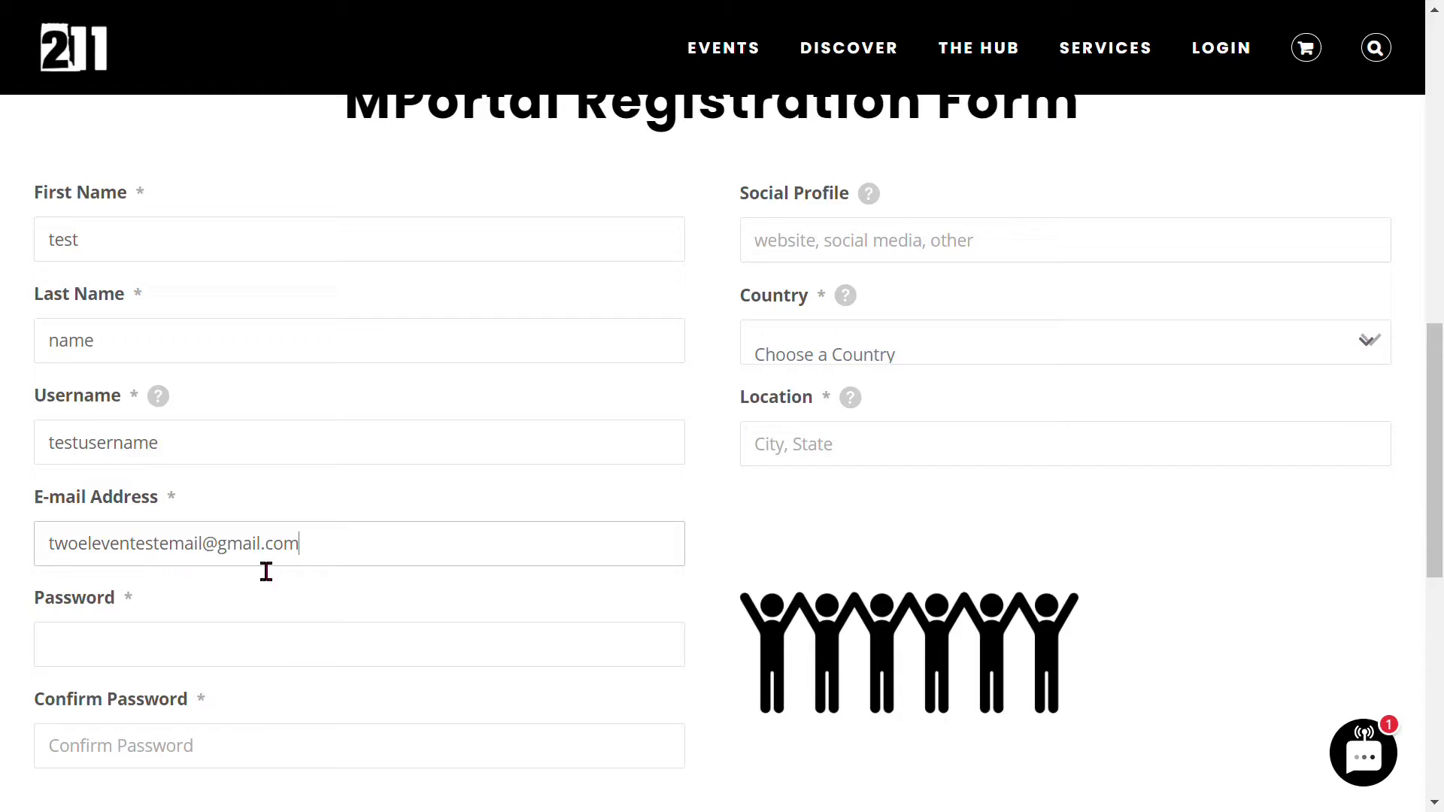
- Enter the account password and repeat it in Confirm Password
click(273, 662)
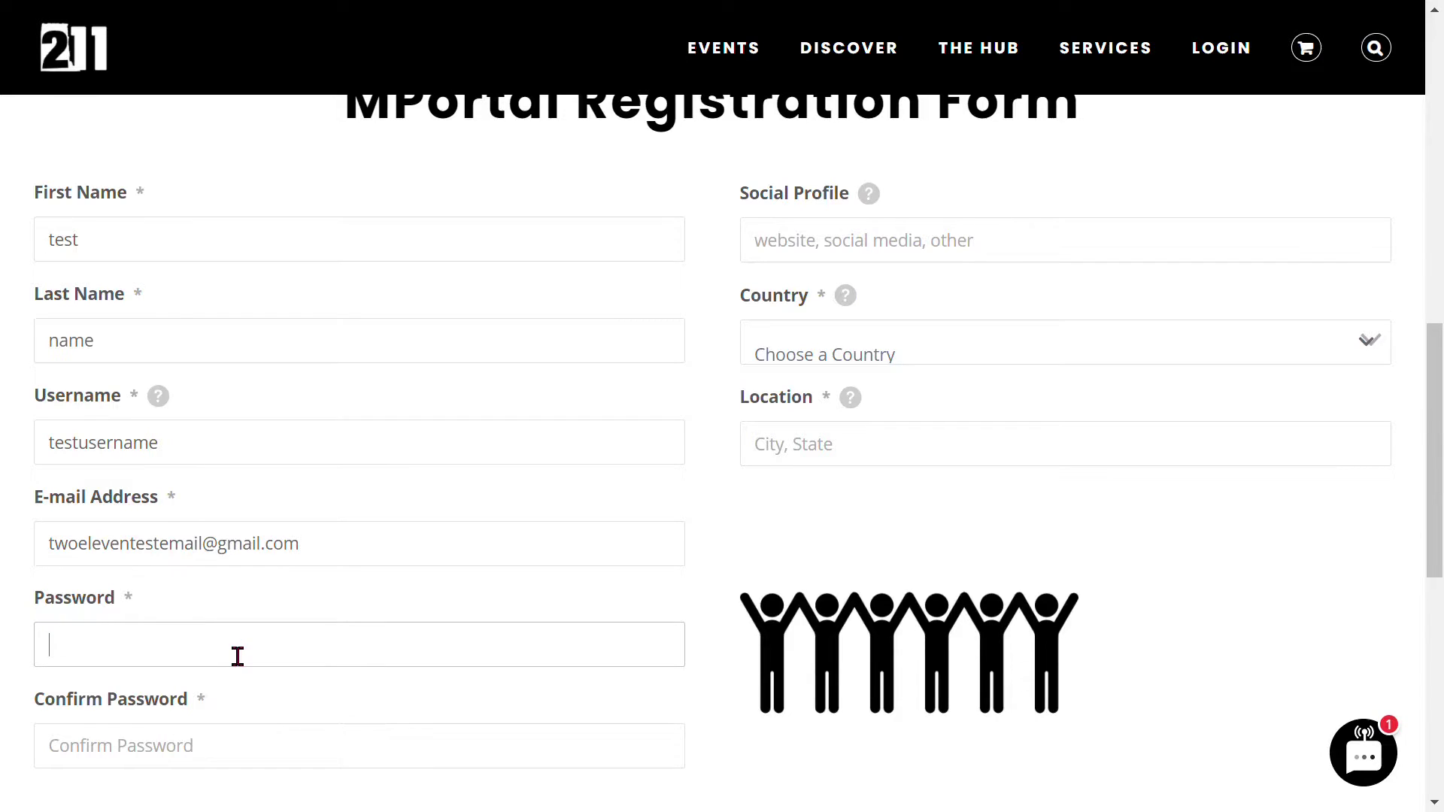
text(••••••••)
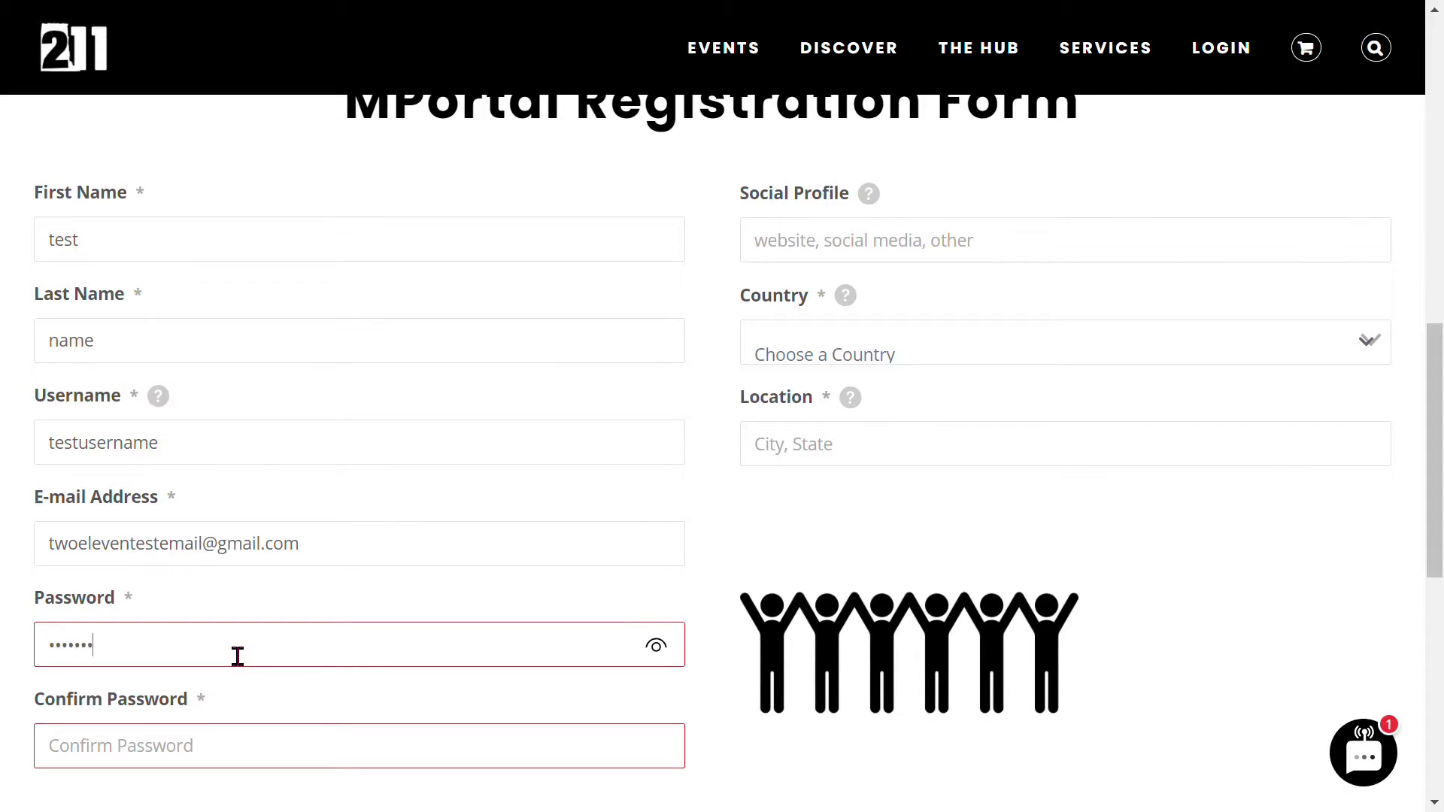
text(•••••)
key(Tab)
text(•••••••••)
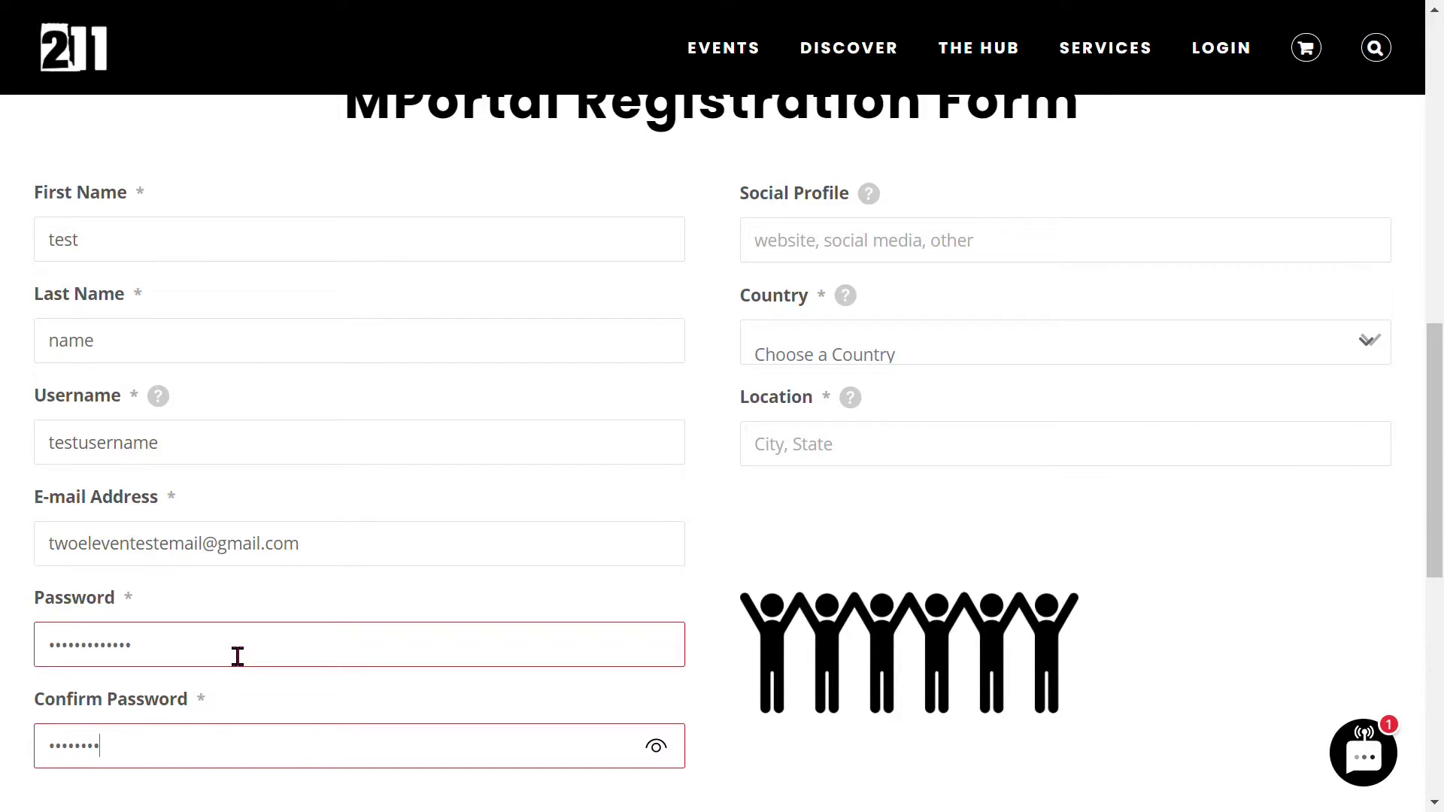
text(••••)
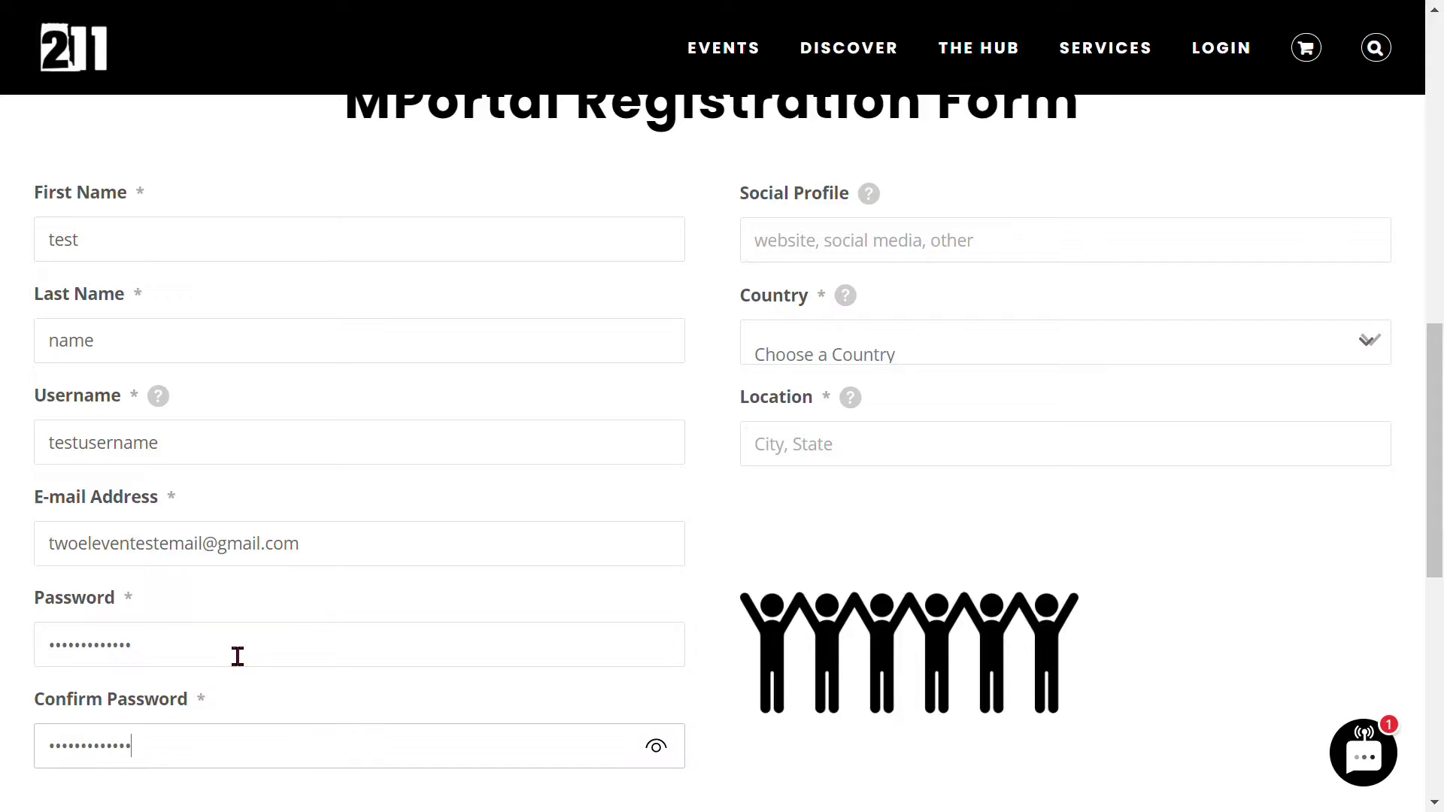
click(336, 612)
scroll(449, 612, up, 3)
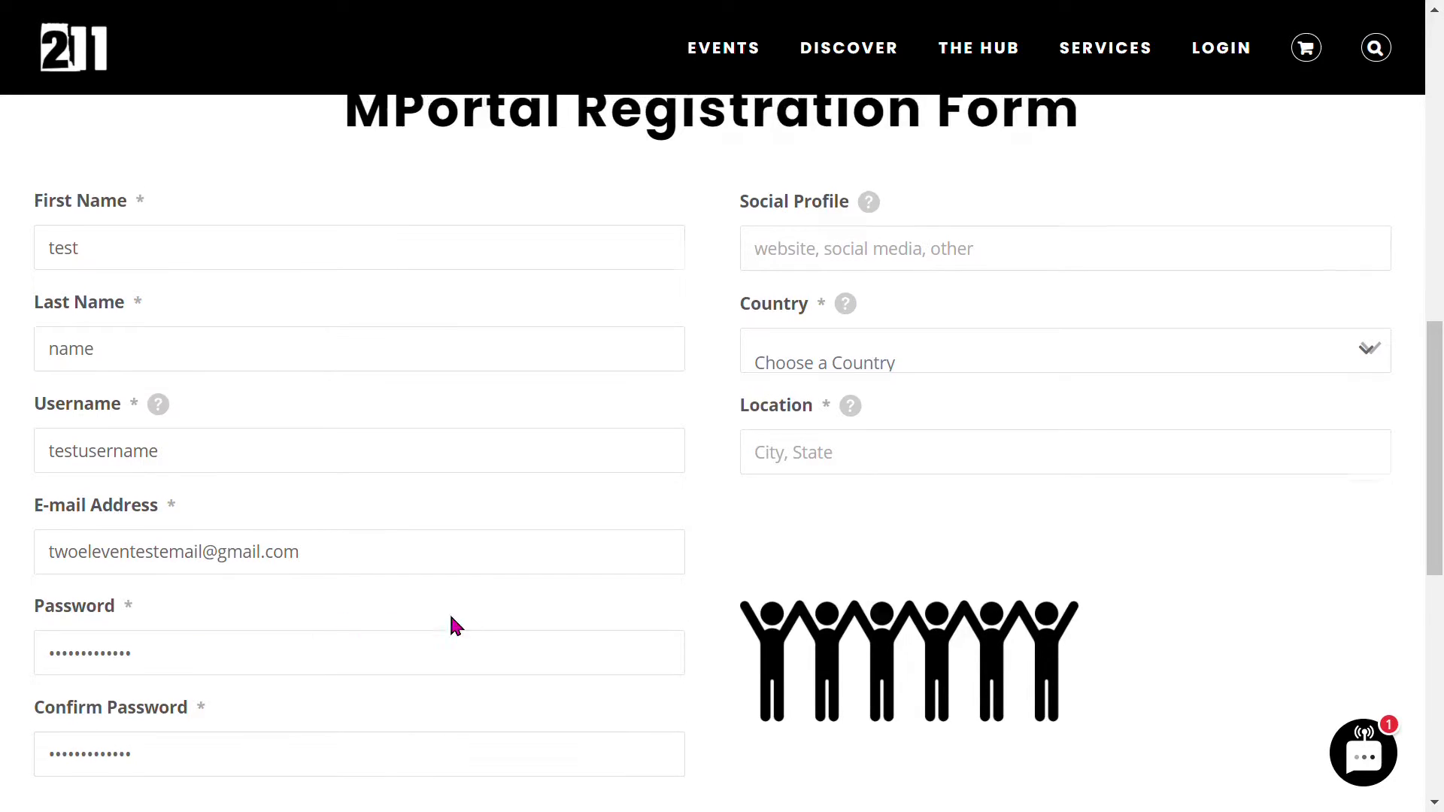
scroll(819, 422, down, 2)
click(846, 372)
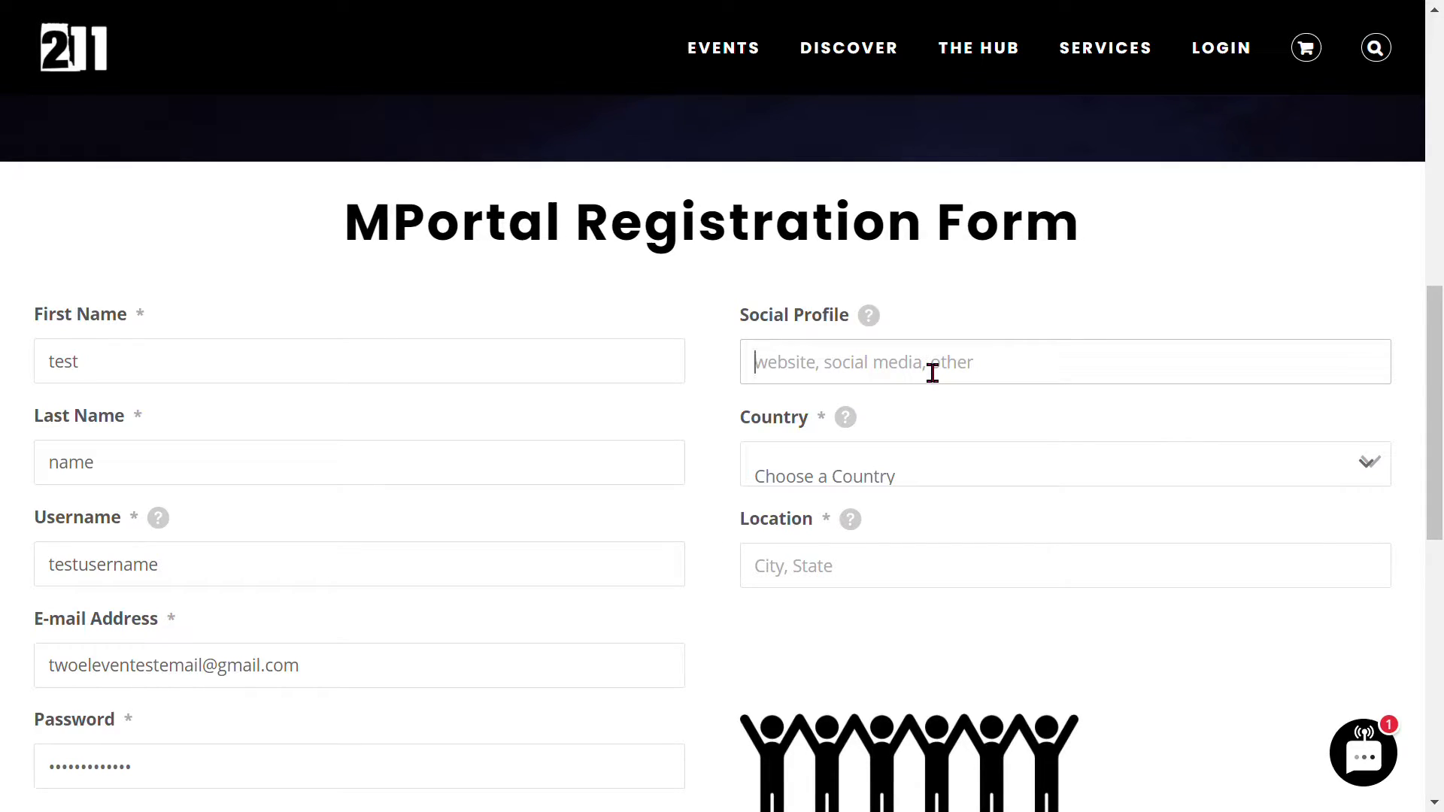
- Search the country list for 'united' and pick United States
scroll(933, 374, down, 2)
click(891, 358)
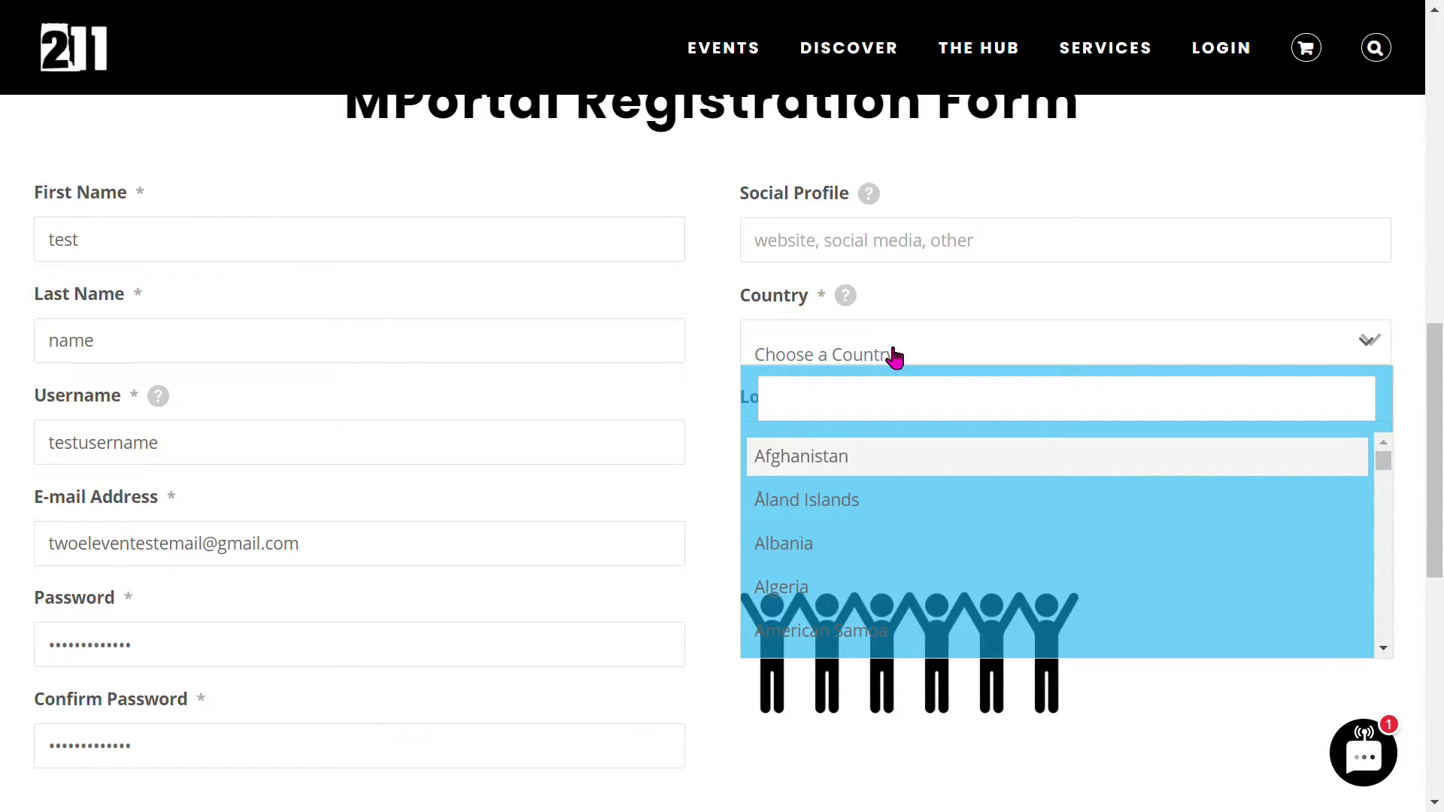
click(891, 406)
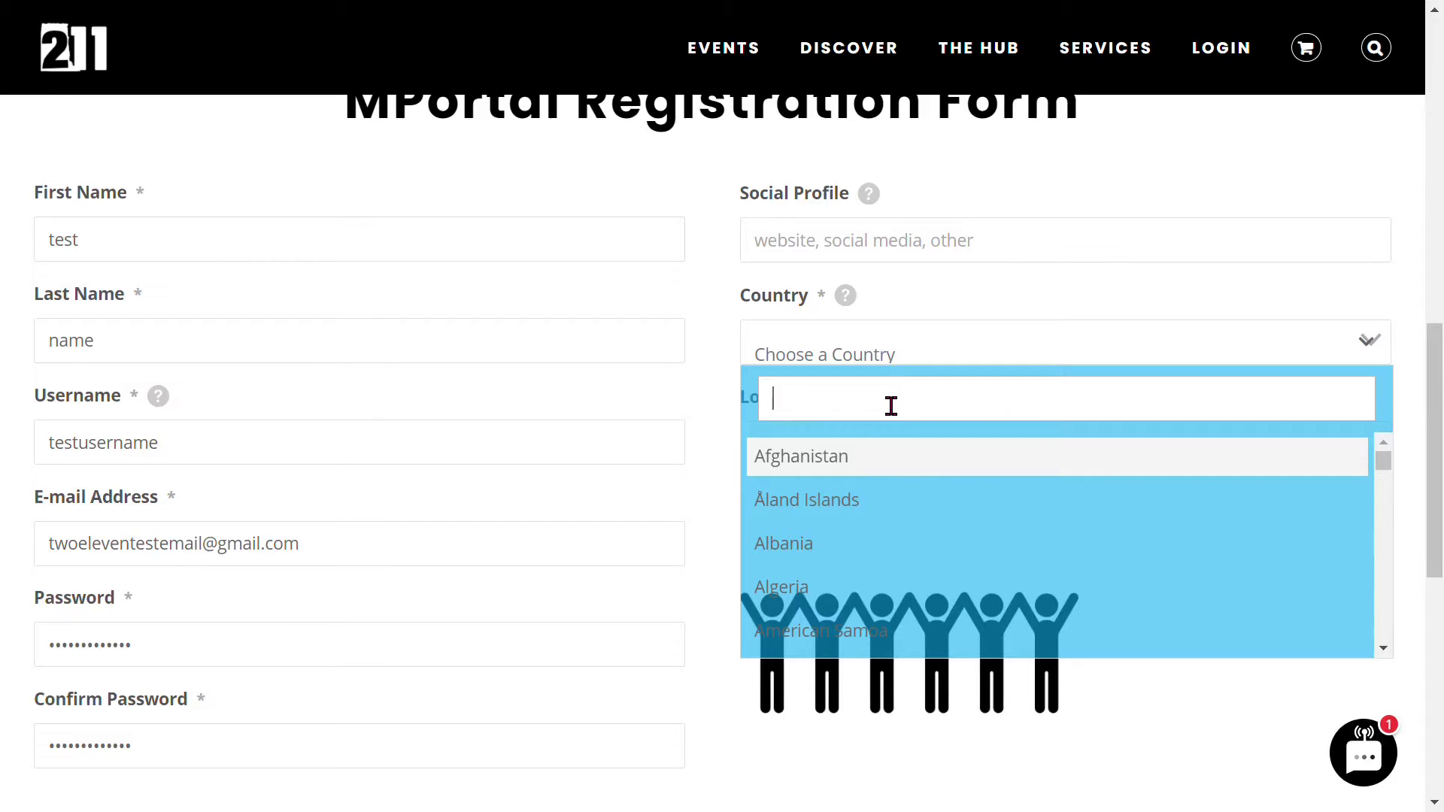
text(united)
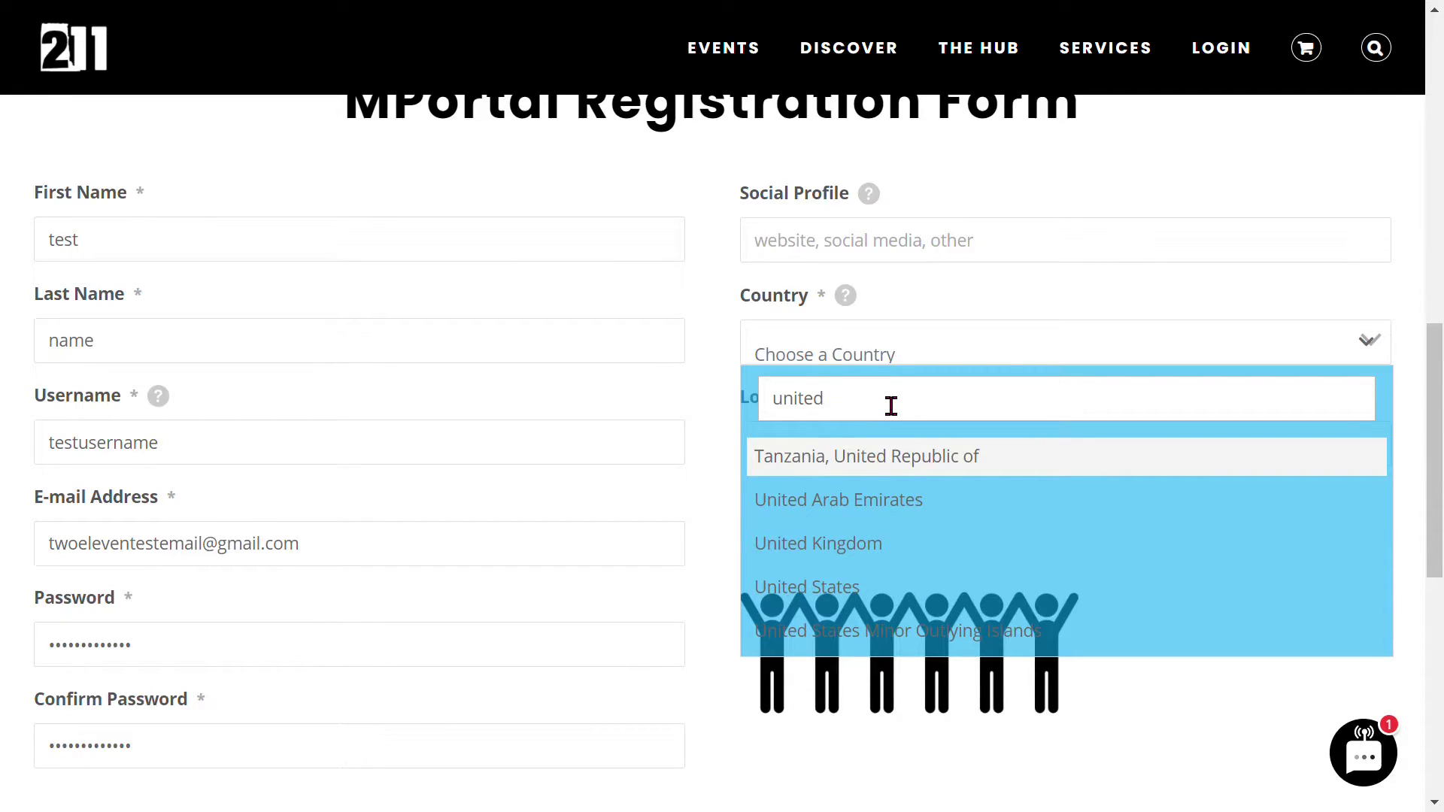
click(896, 591)
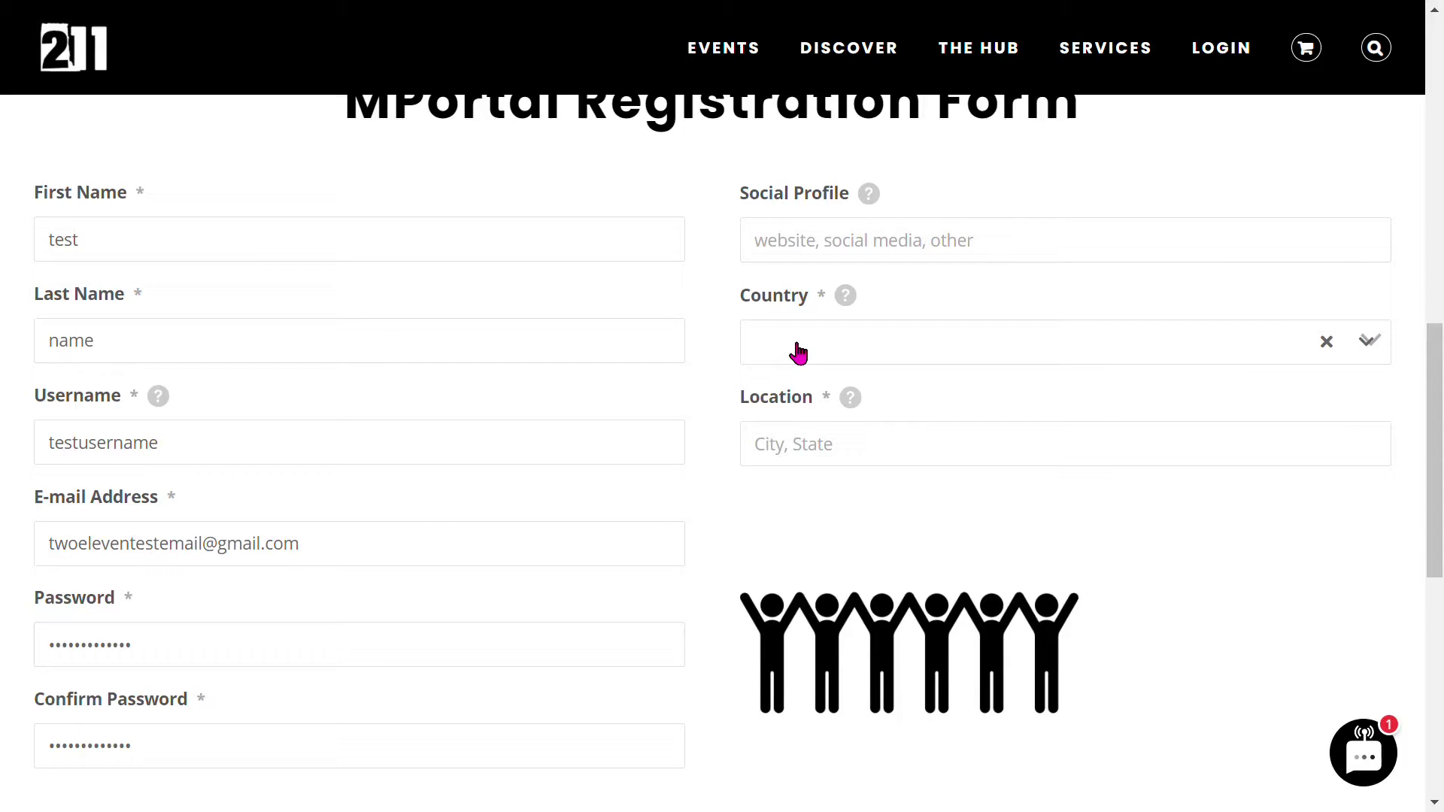
- Enter 'Austin, TX' as the location
click(816, 471)
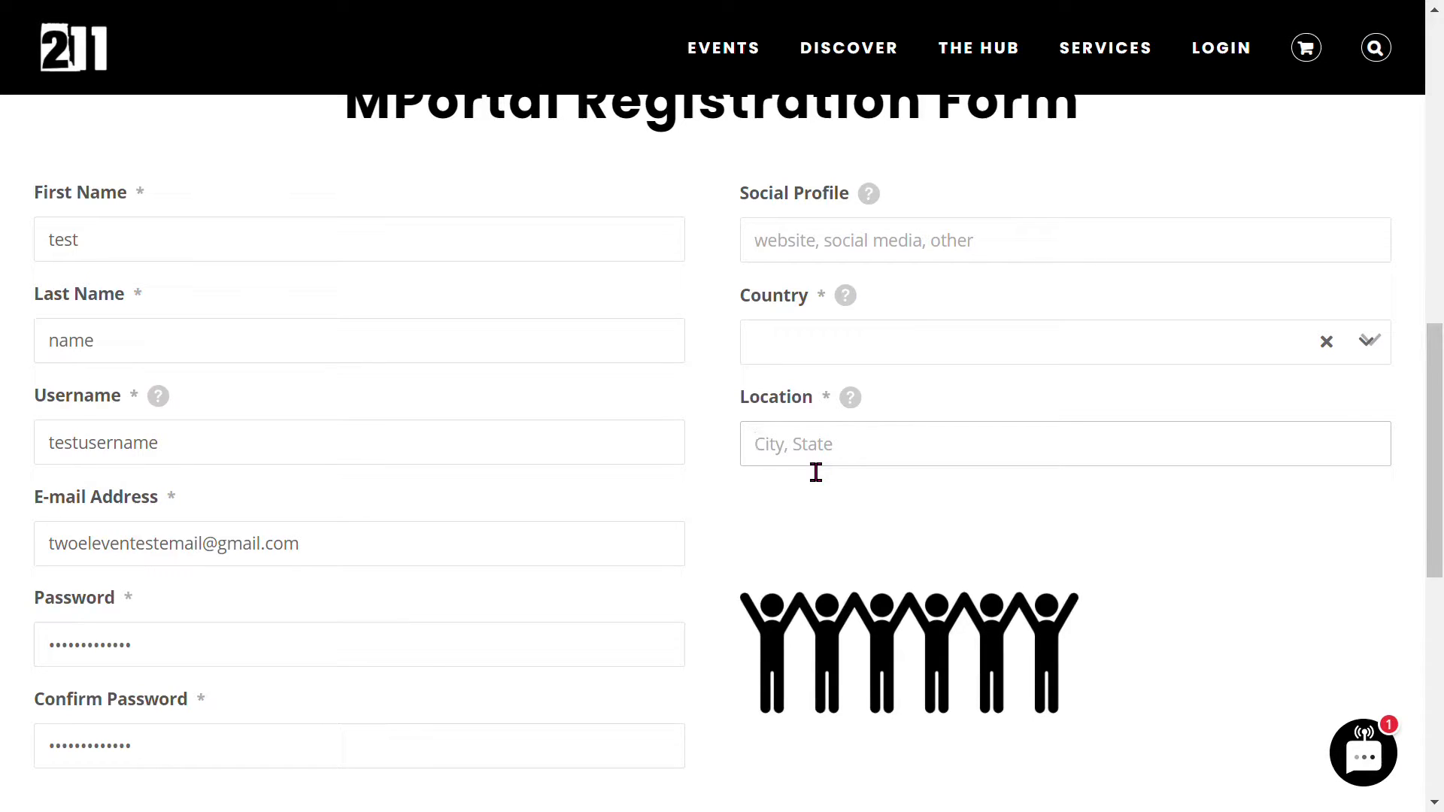
mouse_move(849, 48)
text(Austin, TX)
- Tick the 'Integrity is everything...' checkbox and scroll to the revealed Account Type dropdown
click(832, 510)
scroll(832, 510, down, 3)
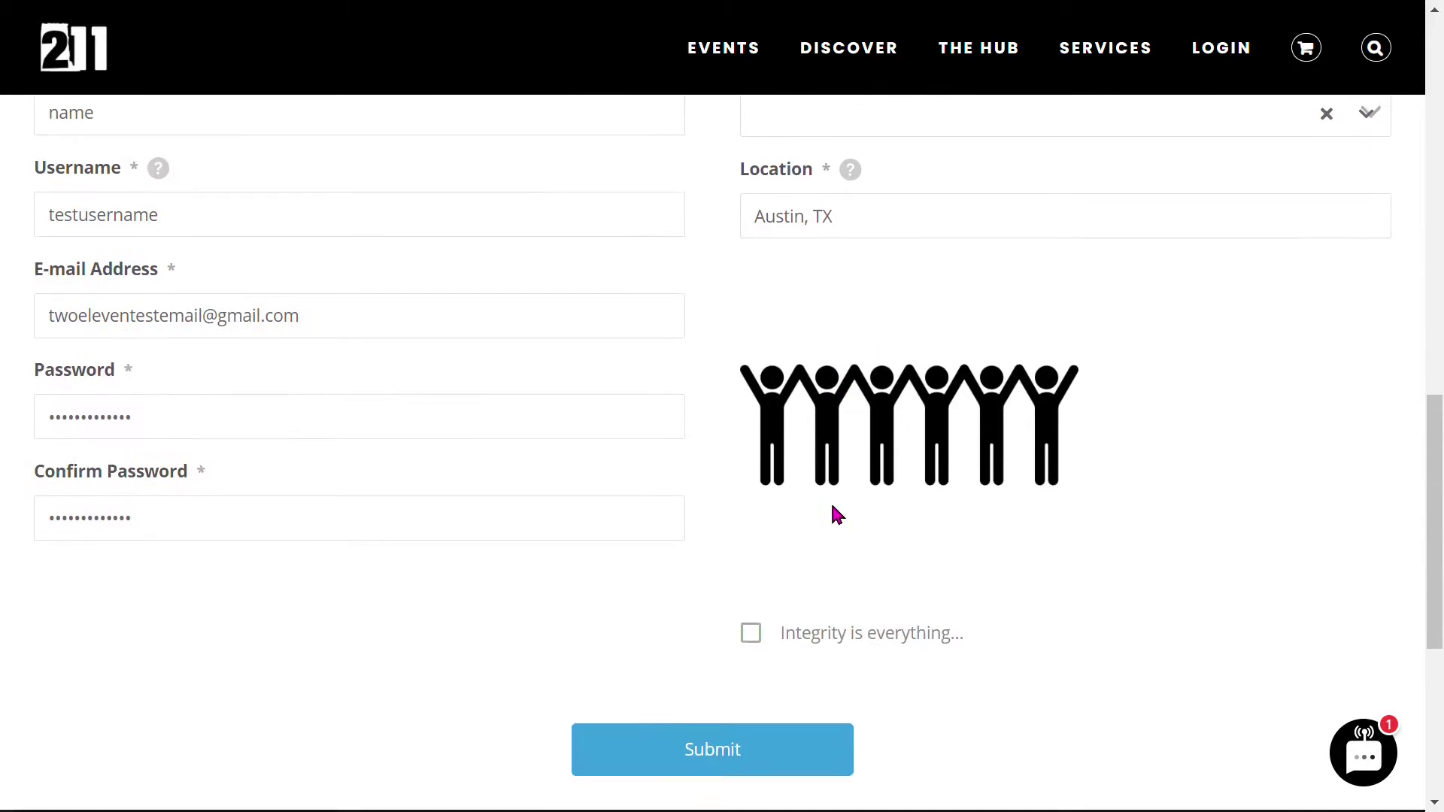
scroll(822, 493, down, 2)
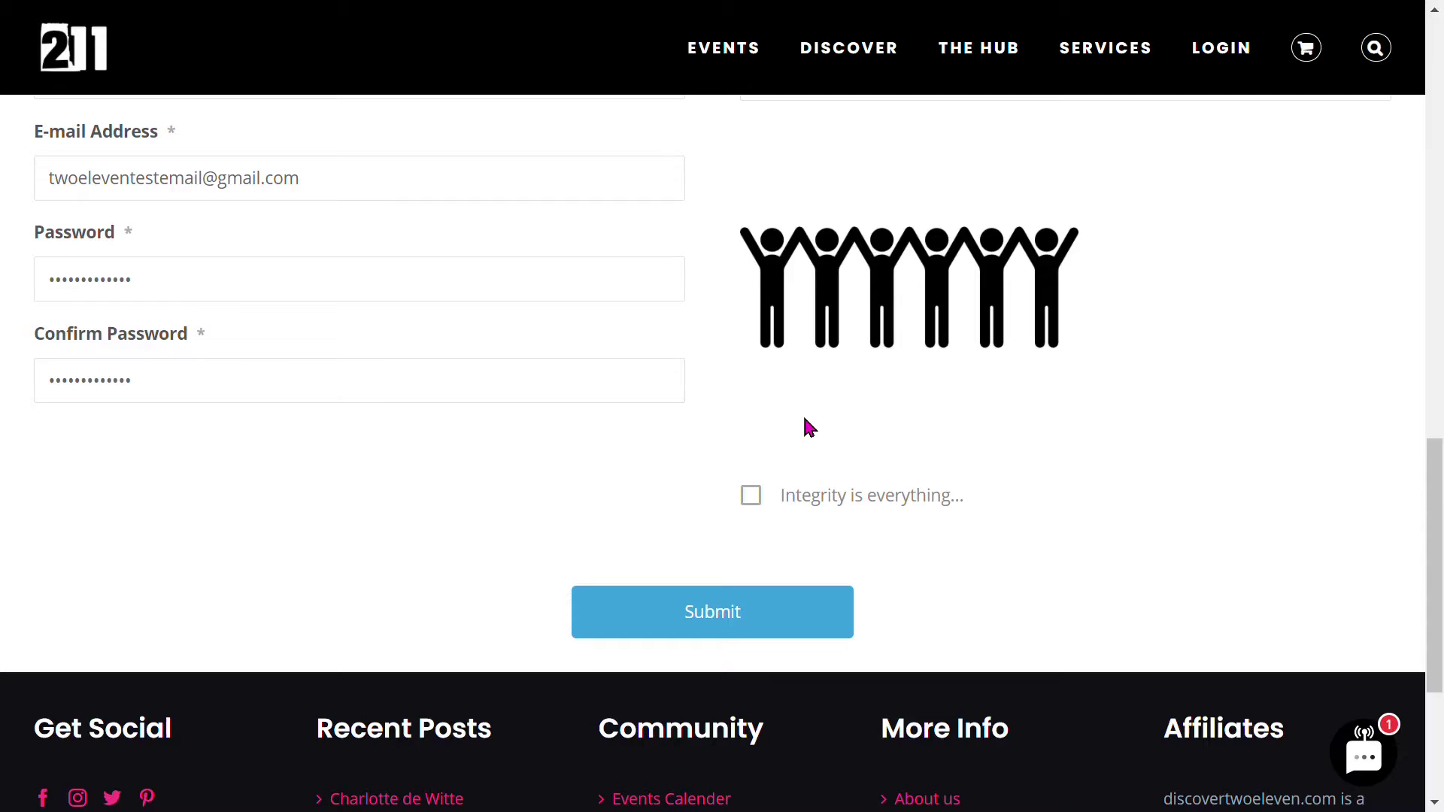
click(751, 497)
scroll(393, 522, down, 3)
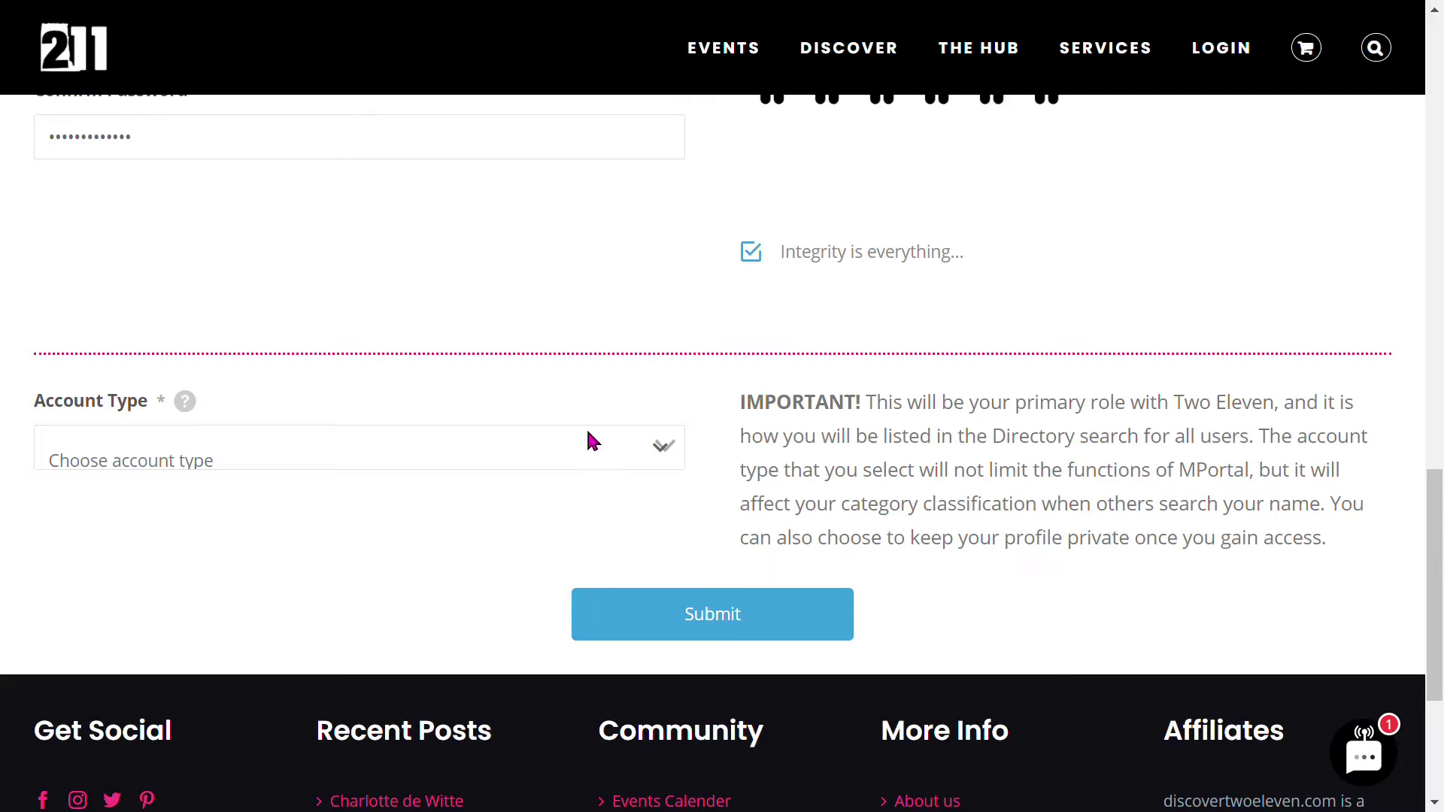
mouse_move(923, 64)
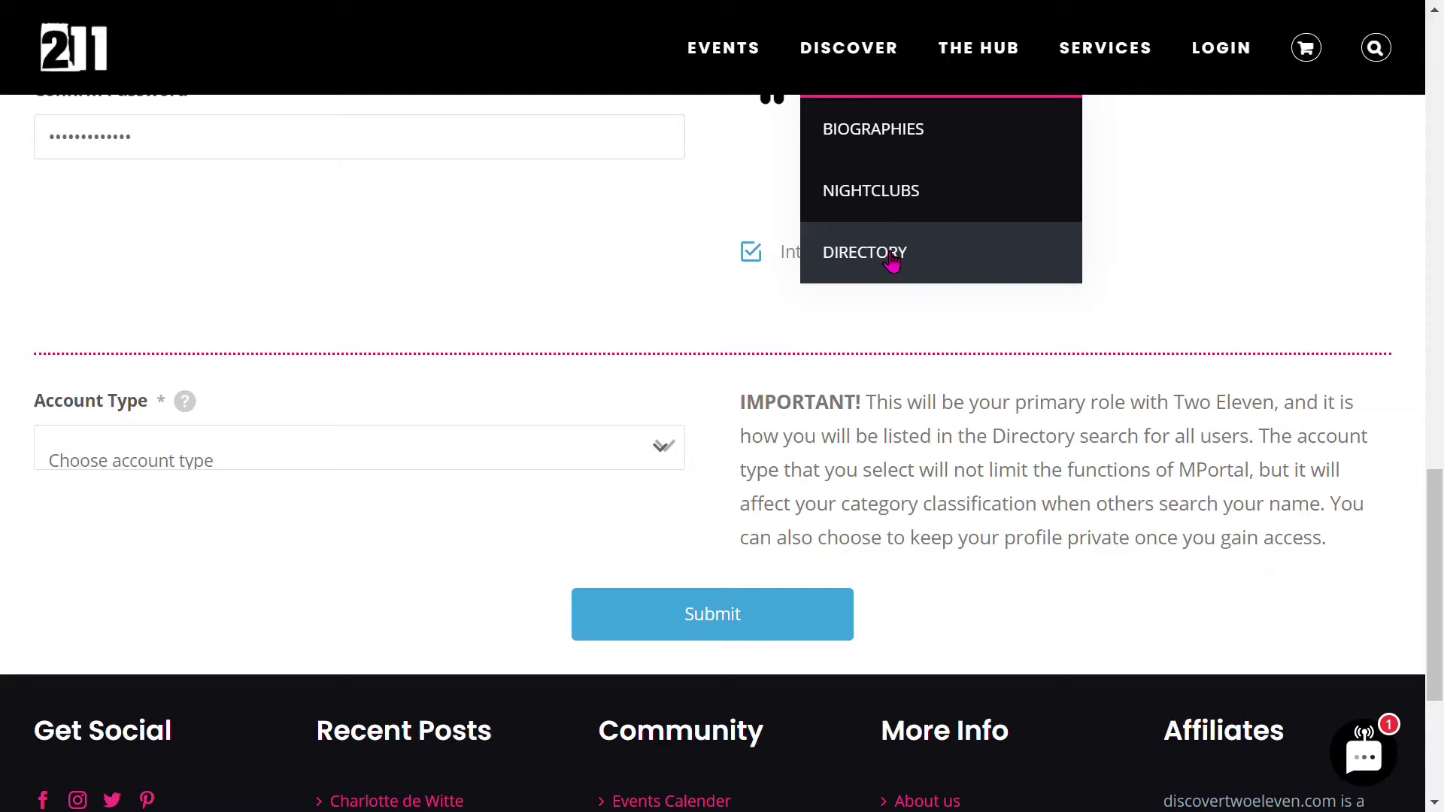
- Set the account type to Artist
click(201, 470)
click(131, 570)
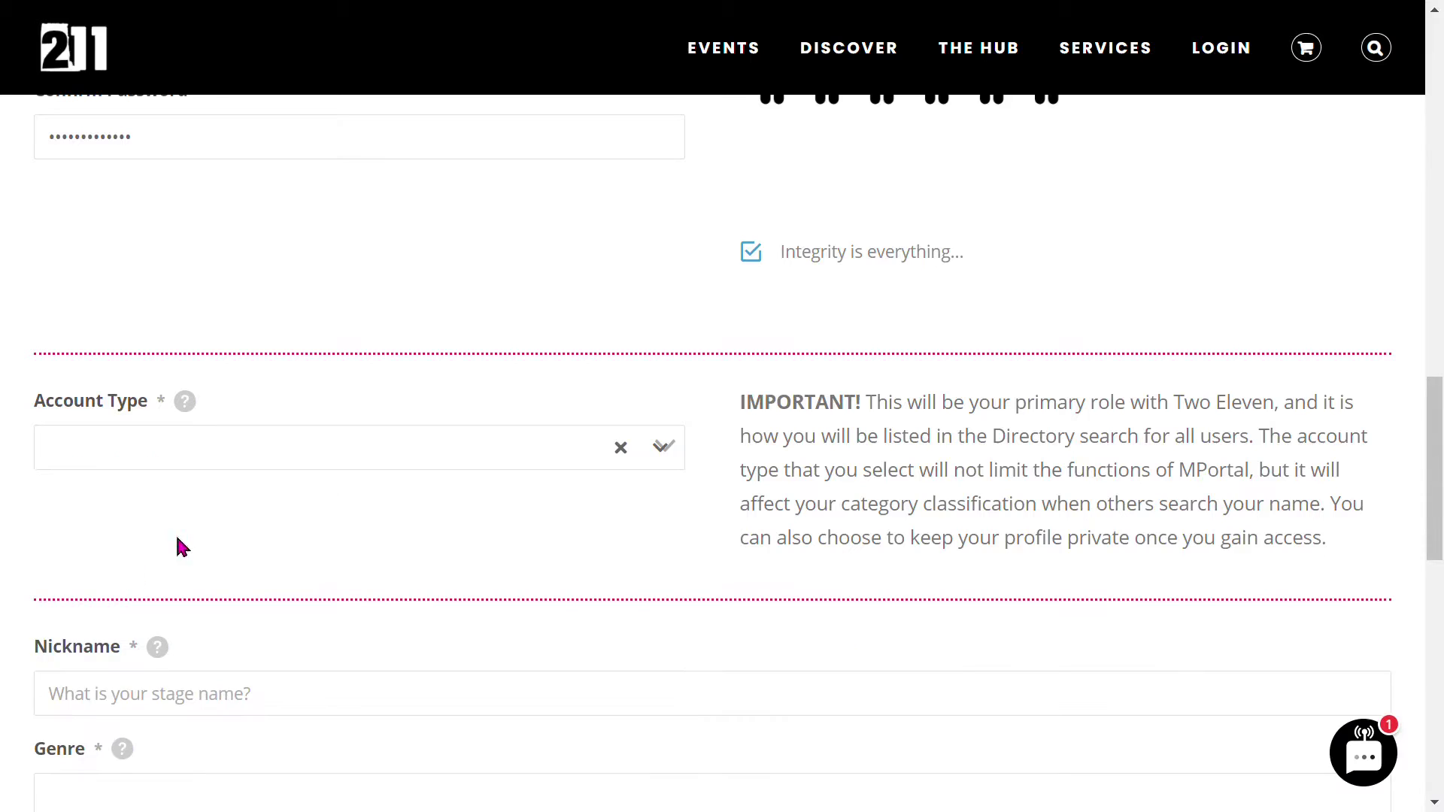
scroll(527, 489, down, 5)
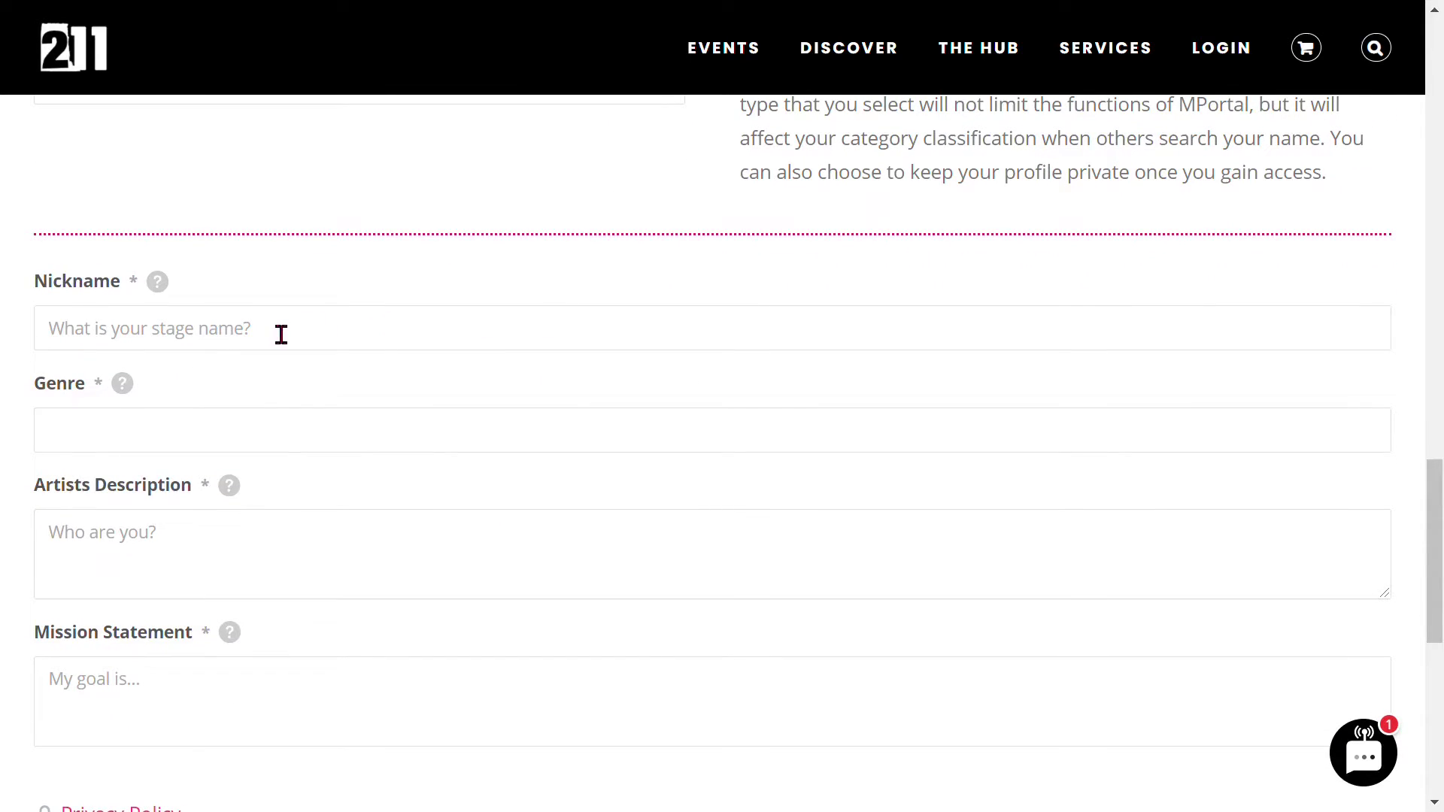
click(281, 332)
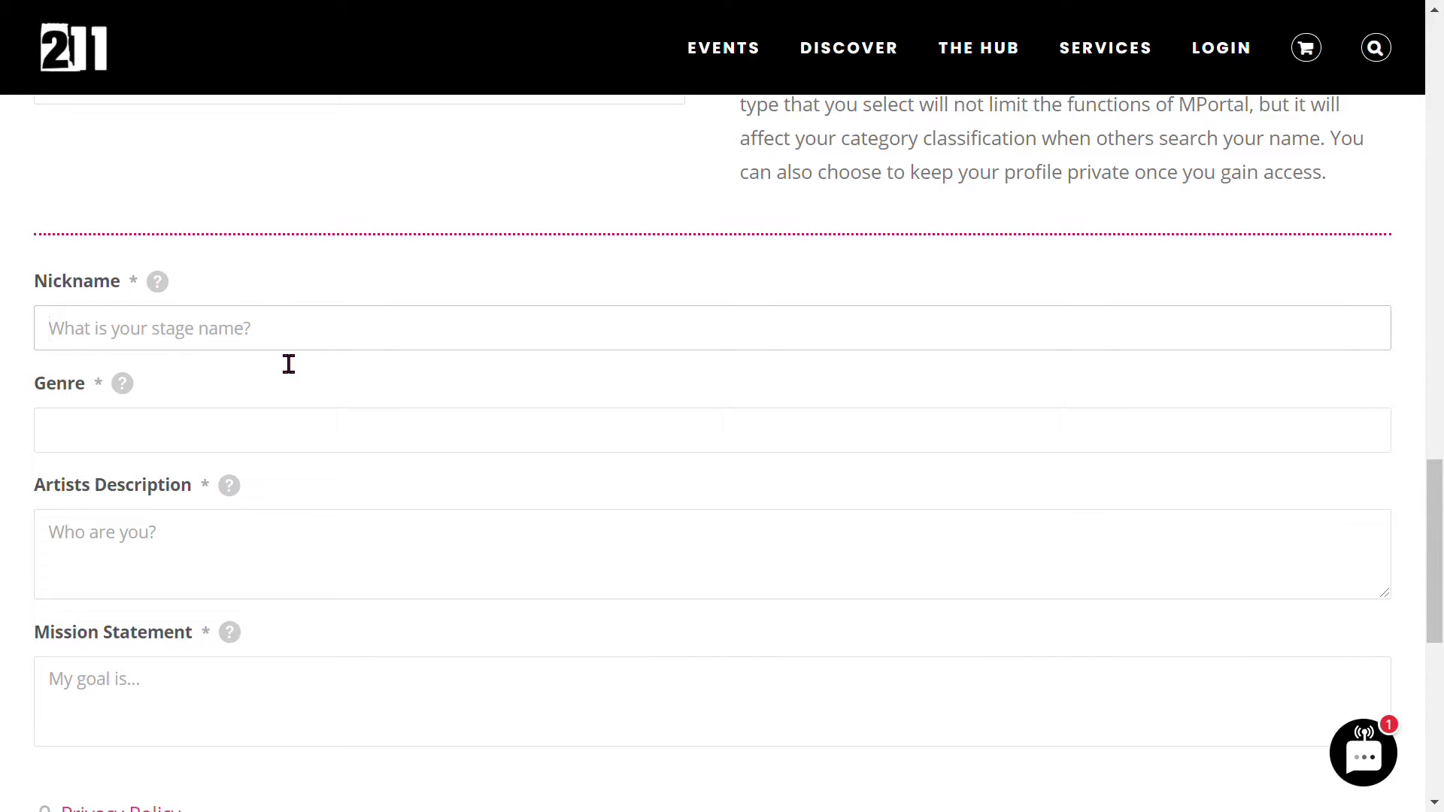
- Click through the Nickname, Genre and Artists Description fields
click(224, 338)
click(218, 442)
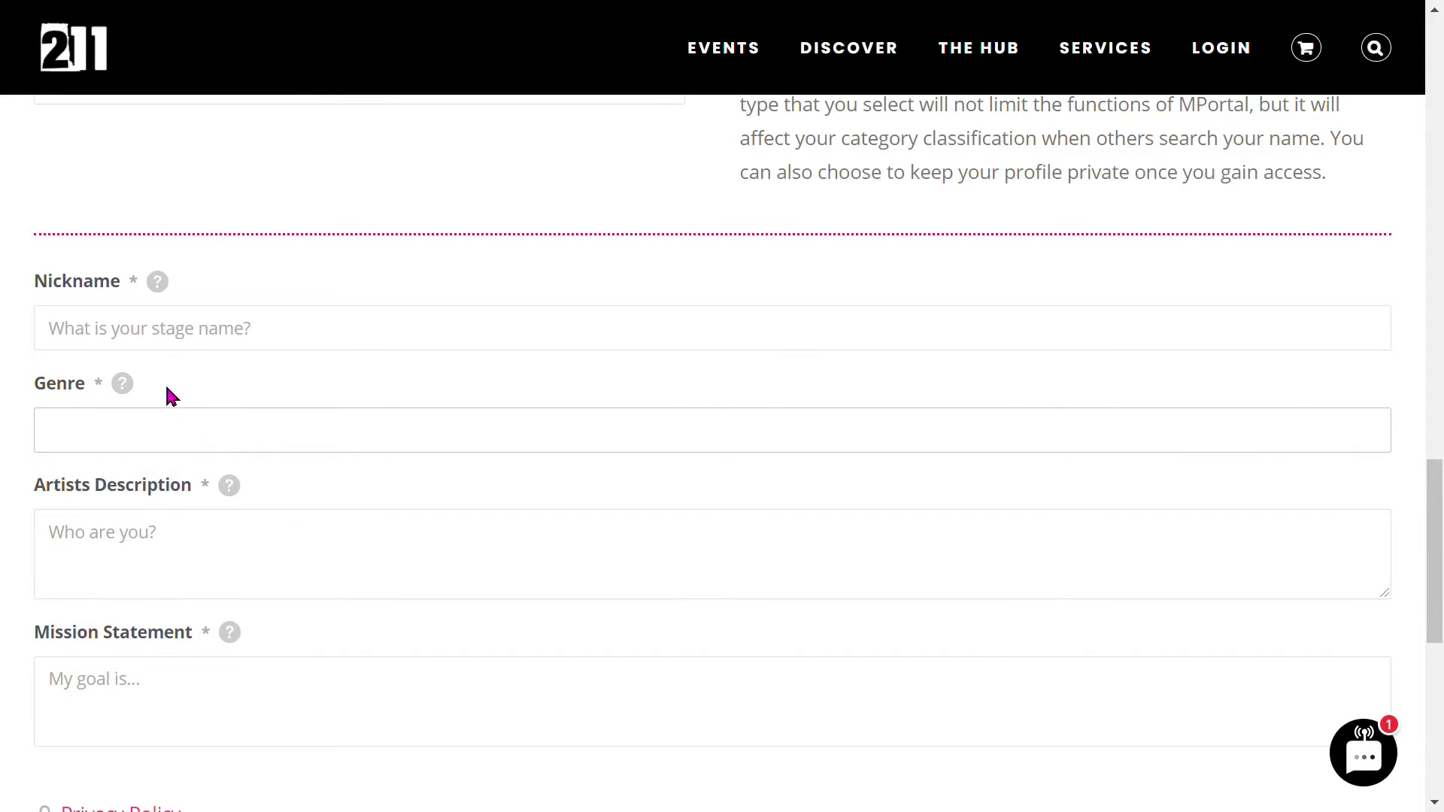
mouse_move(127, 388)
scroll(629, 448, down, 2)
click(272, 445)
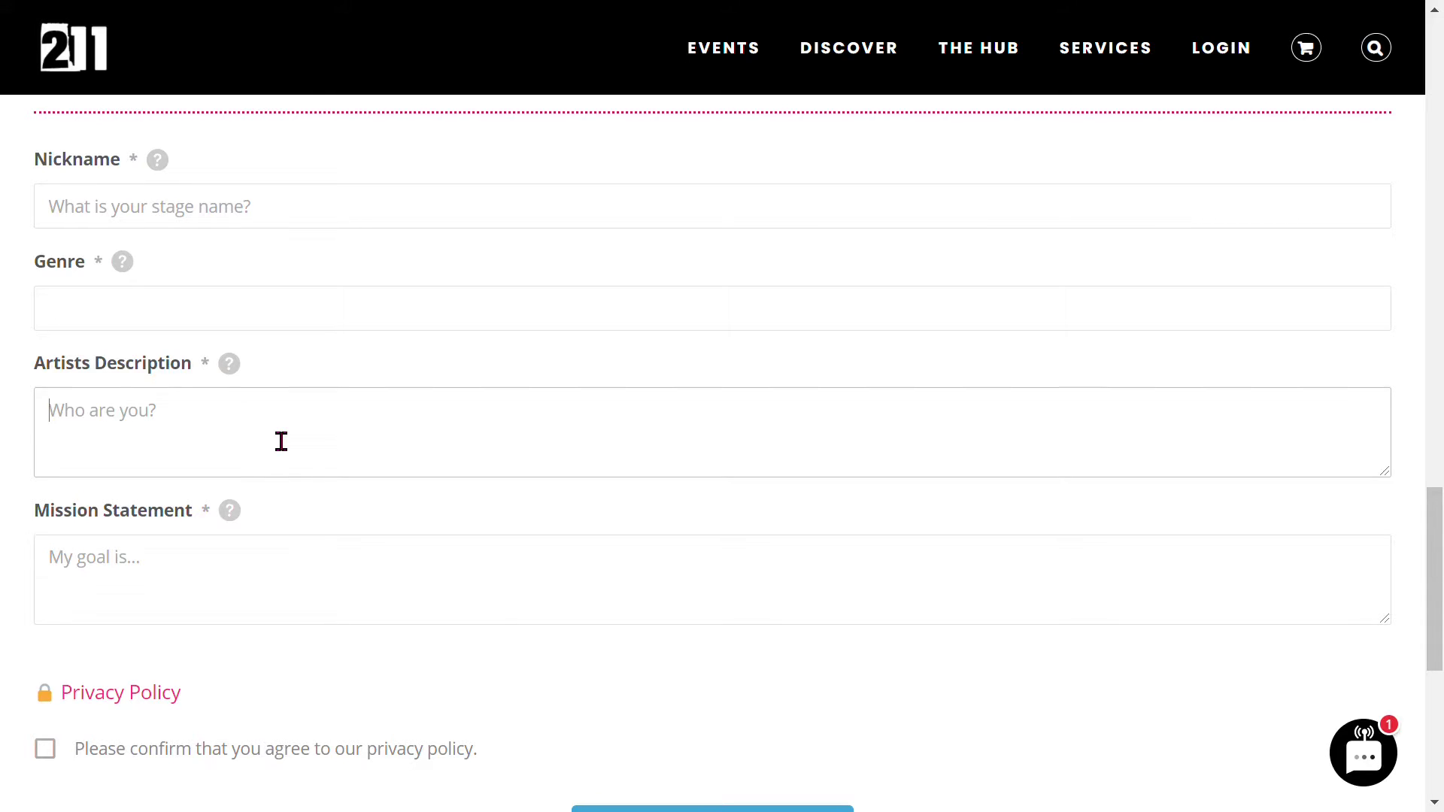
mouse_move(850, 55)
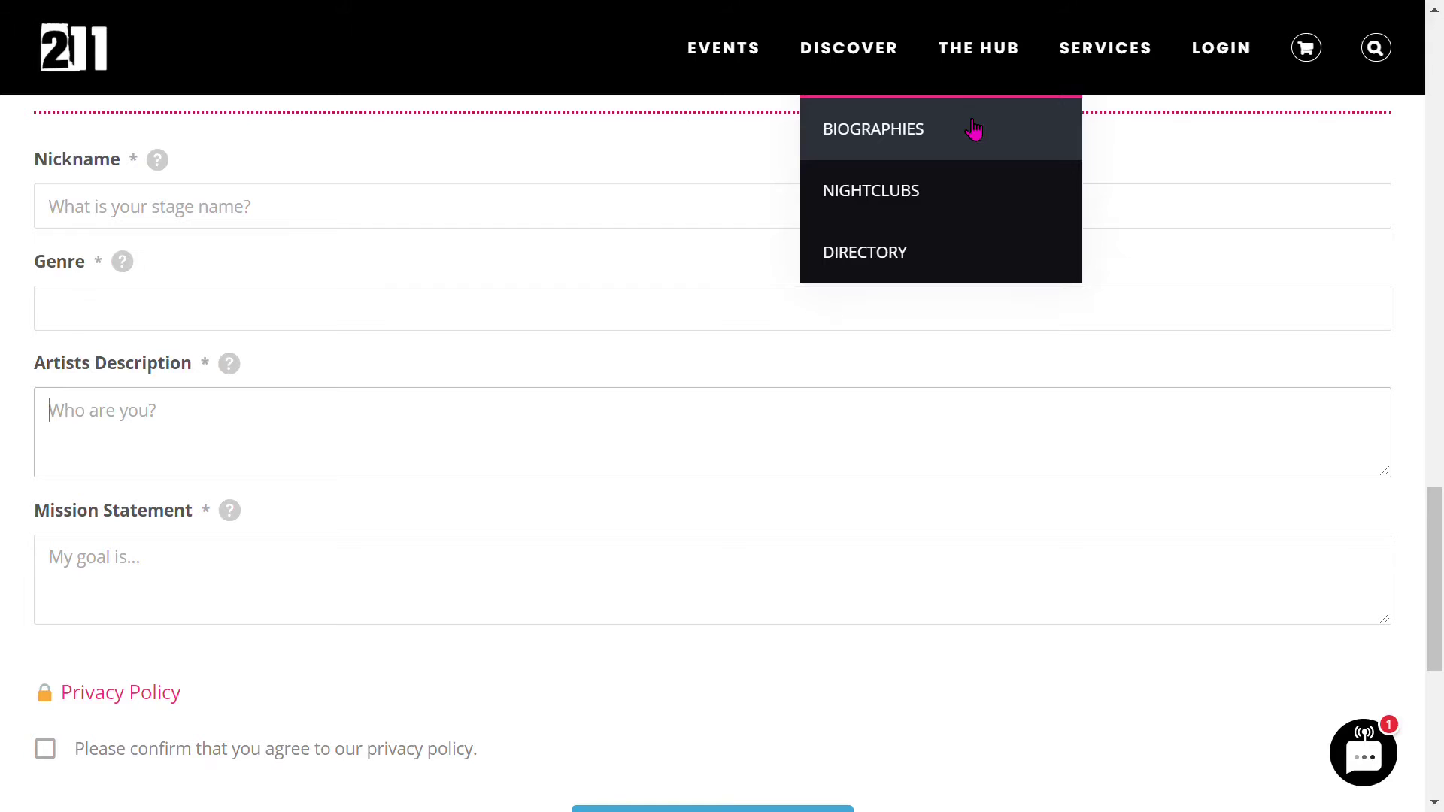
- Scroll down and put focus in the Mission Statement box
scroll(229, 484, down, 3)
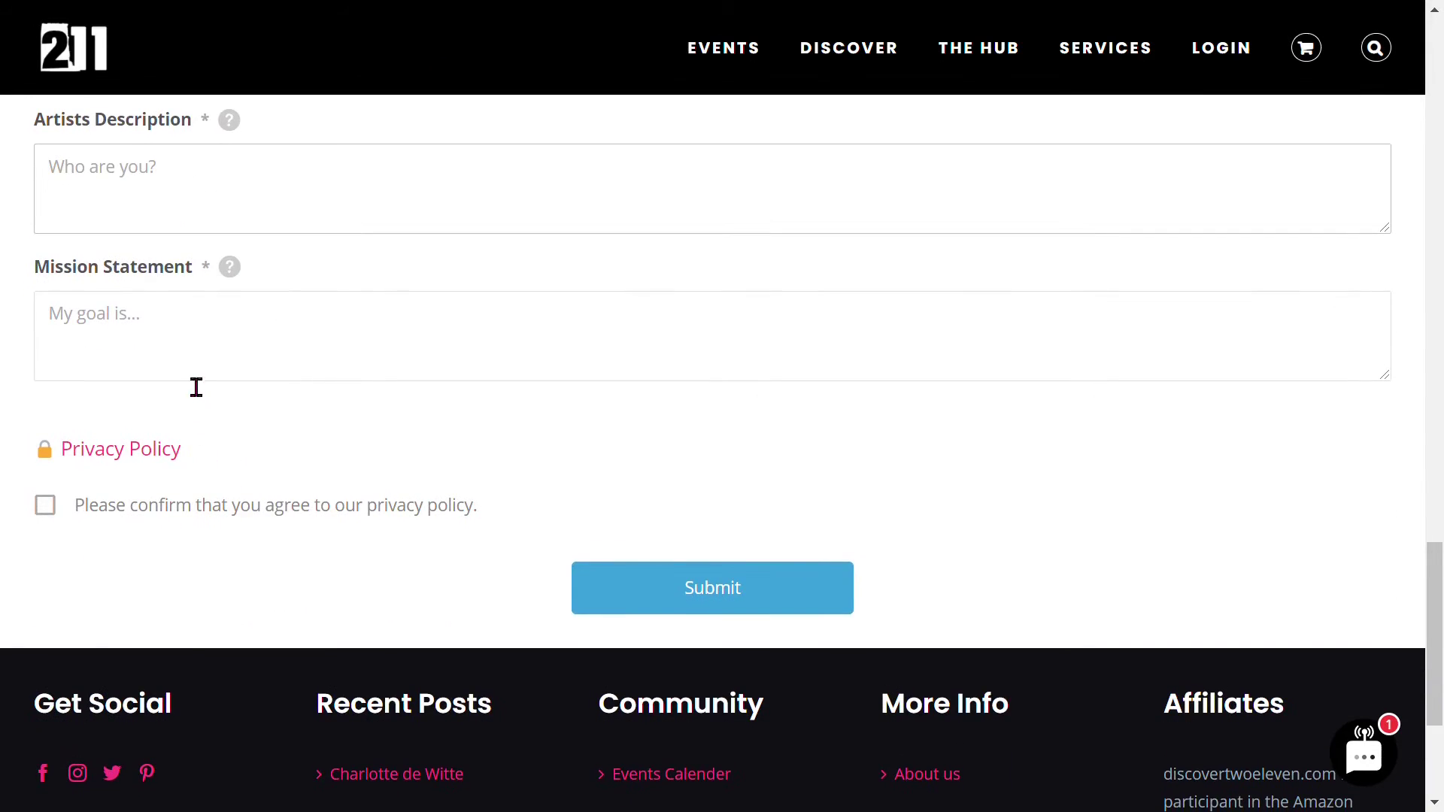
click(216, 338)
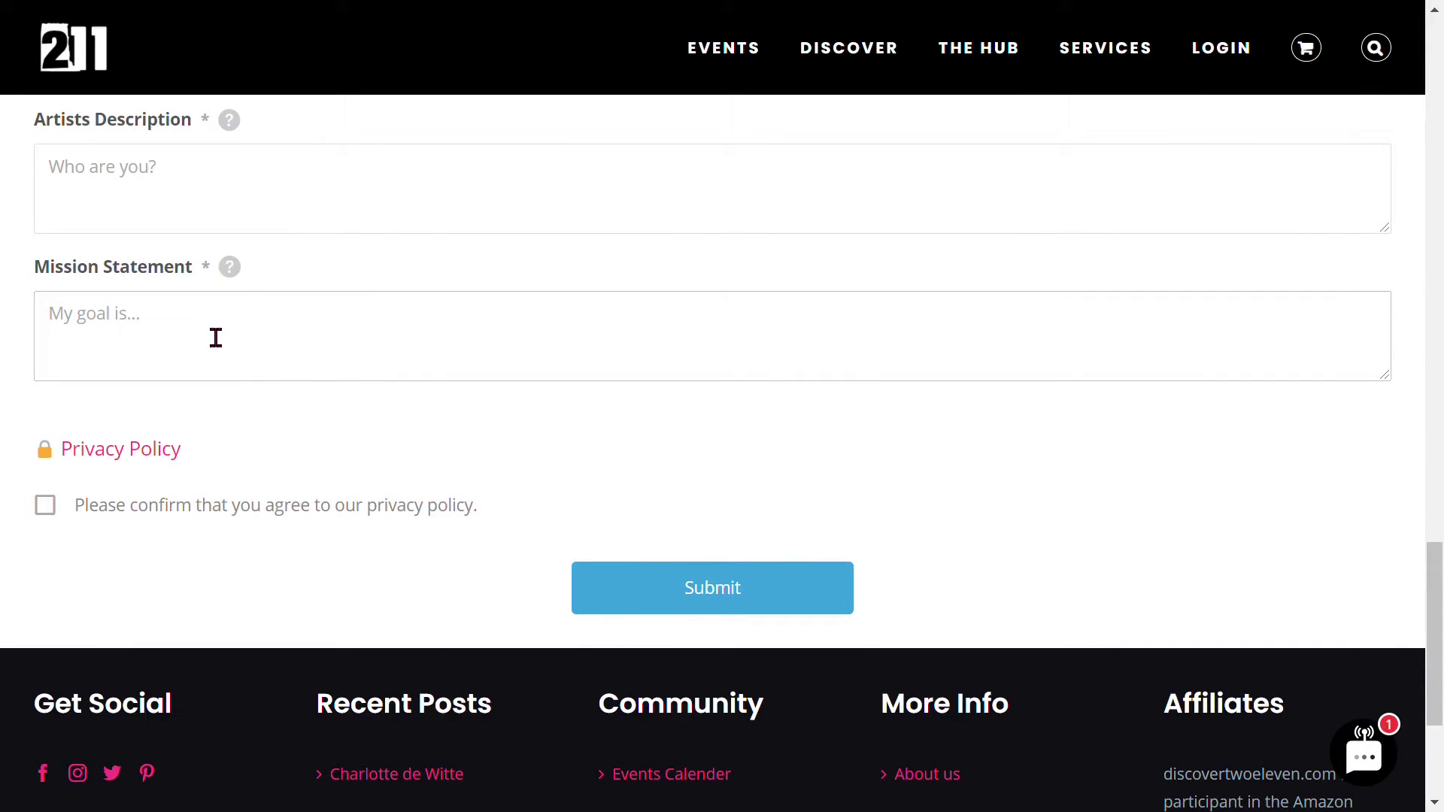
scroll(215, 376, up, 3)
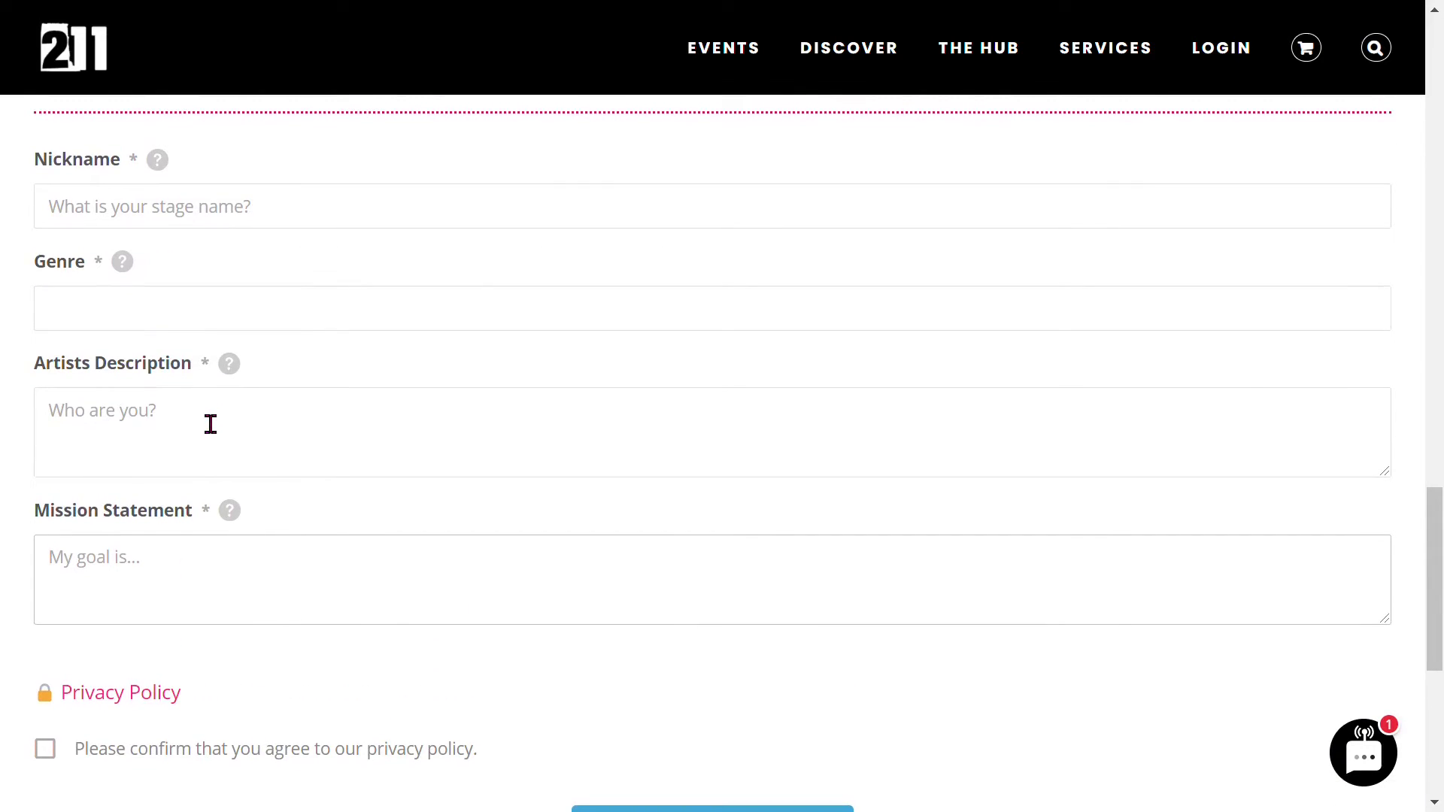
scroll(187, 555, down, 2)
click(225, 474)
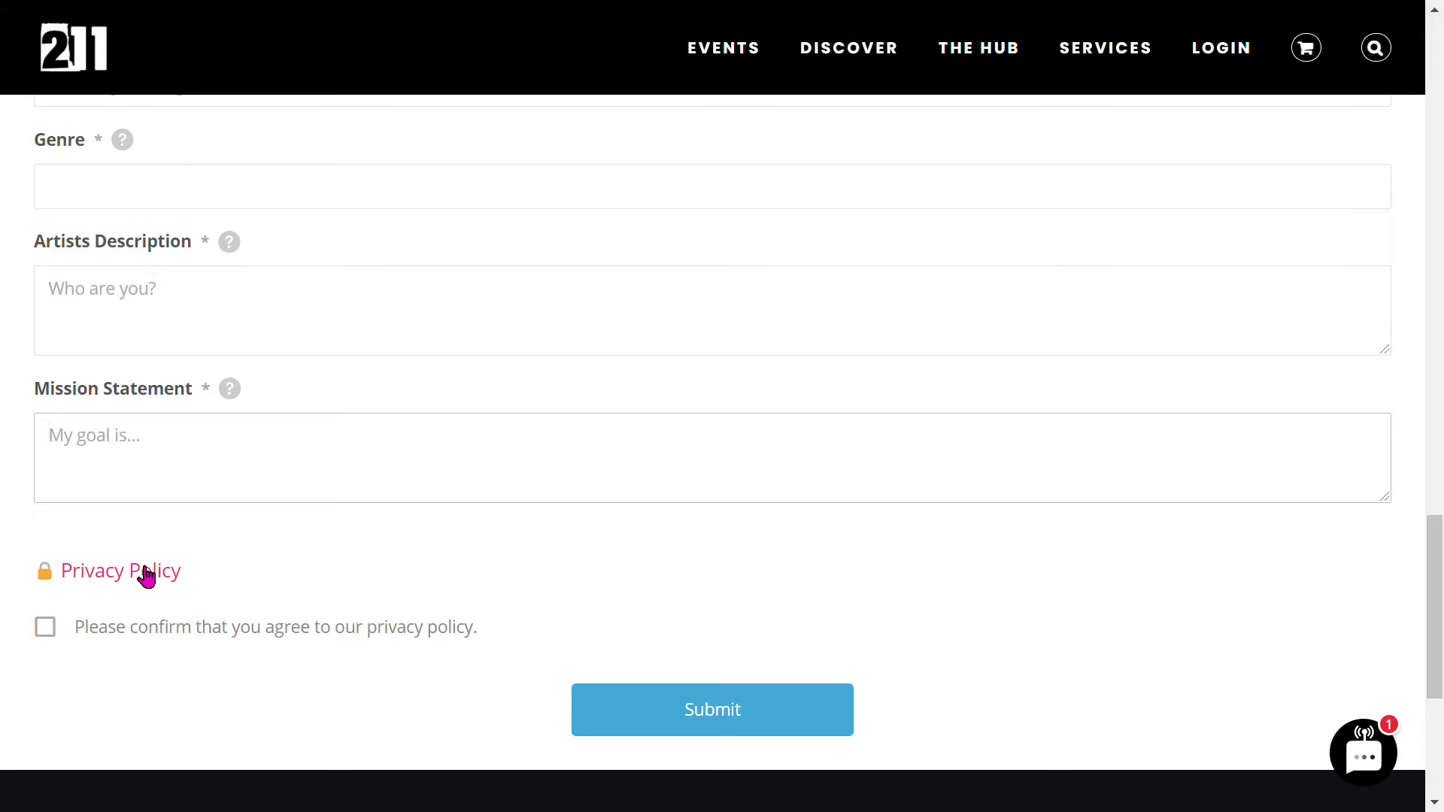
- Tick the privacy-policy box, try Submit, then switch Account Type to Event Organizer
click(50, 633)
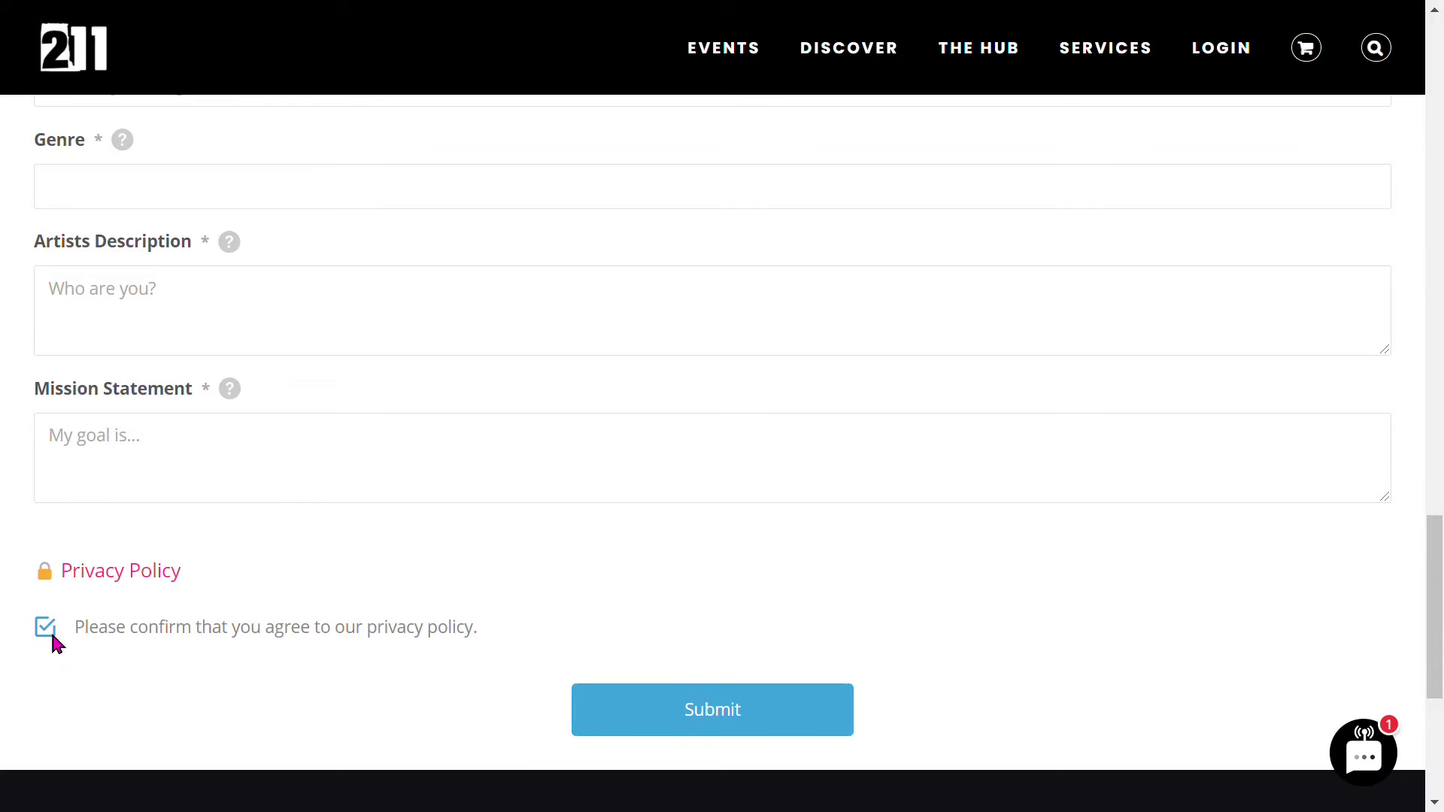
click(737, 723)
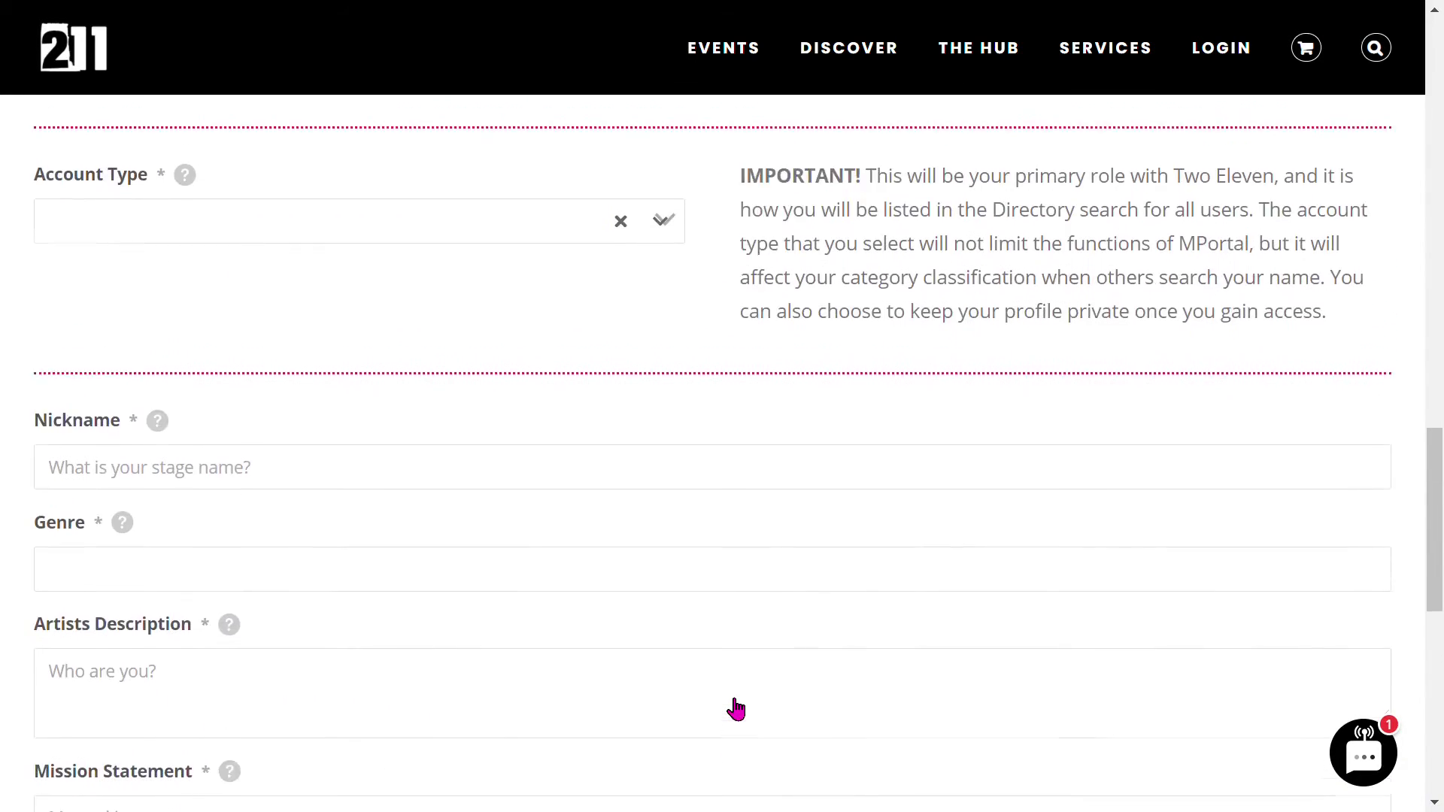
click(239, 459)
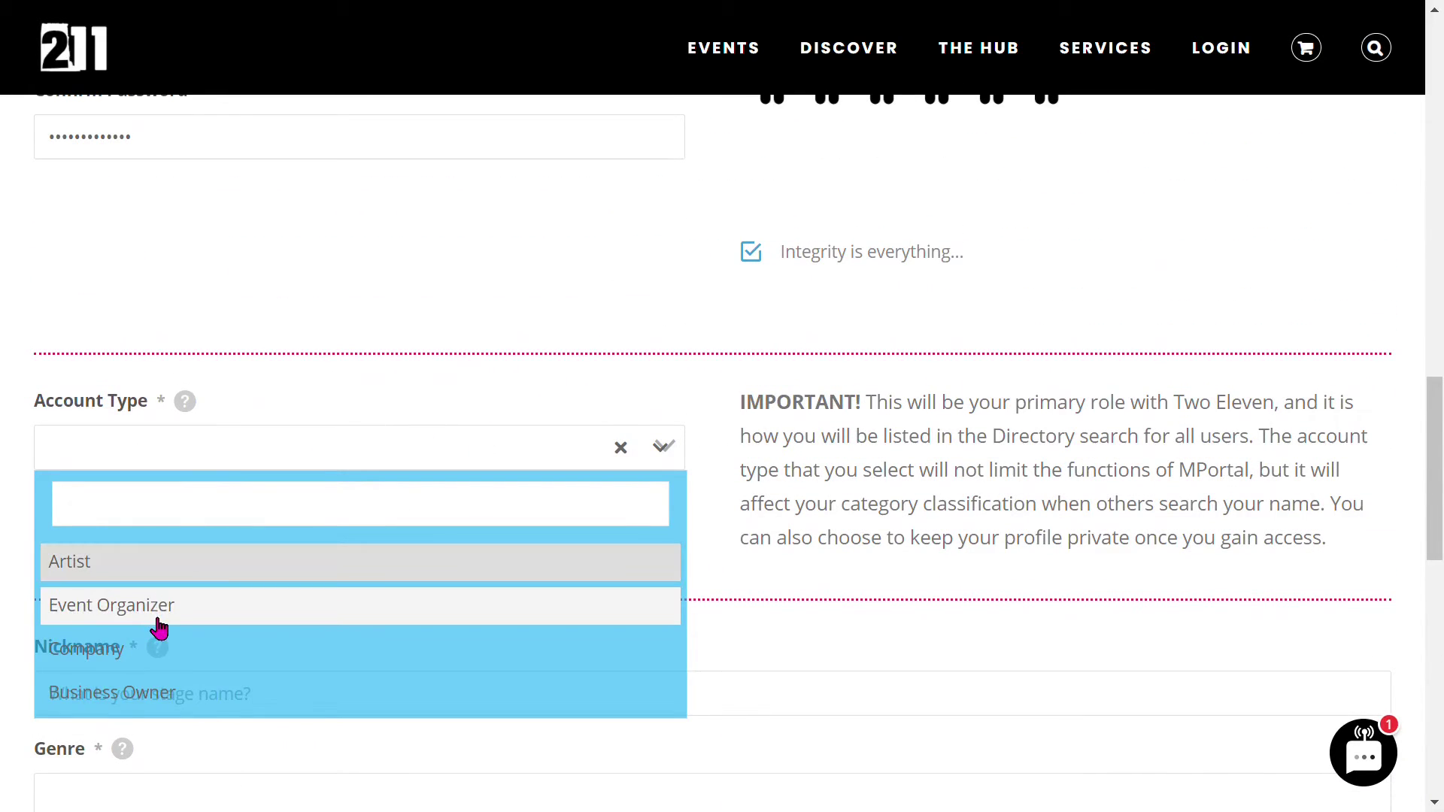
click(156, 611)
scroll(166, 526, down, 3)
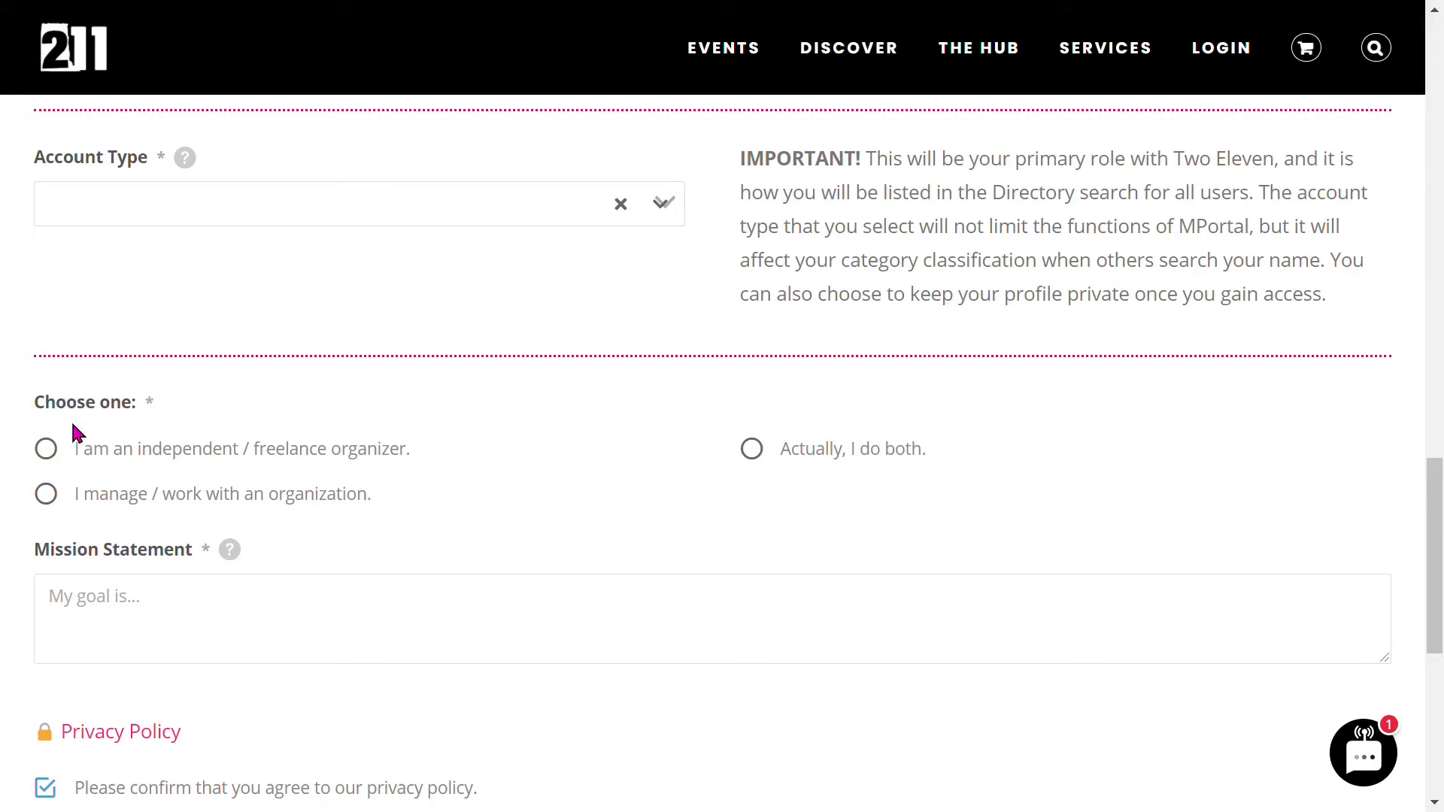
- Try the freelance and organization radio options and click into the Organization fields
click(48, 455)
click(48, 496)
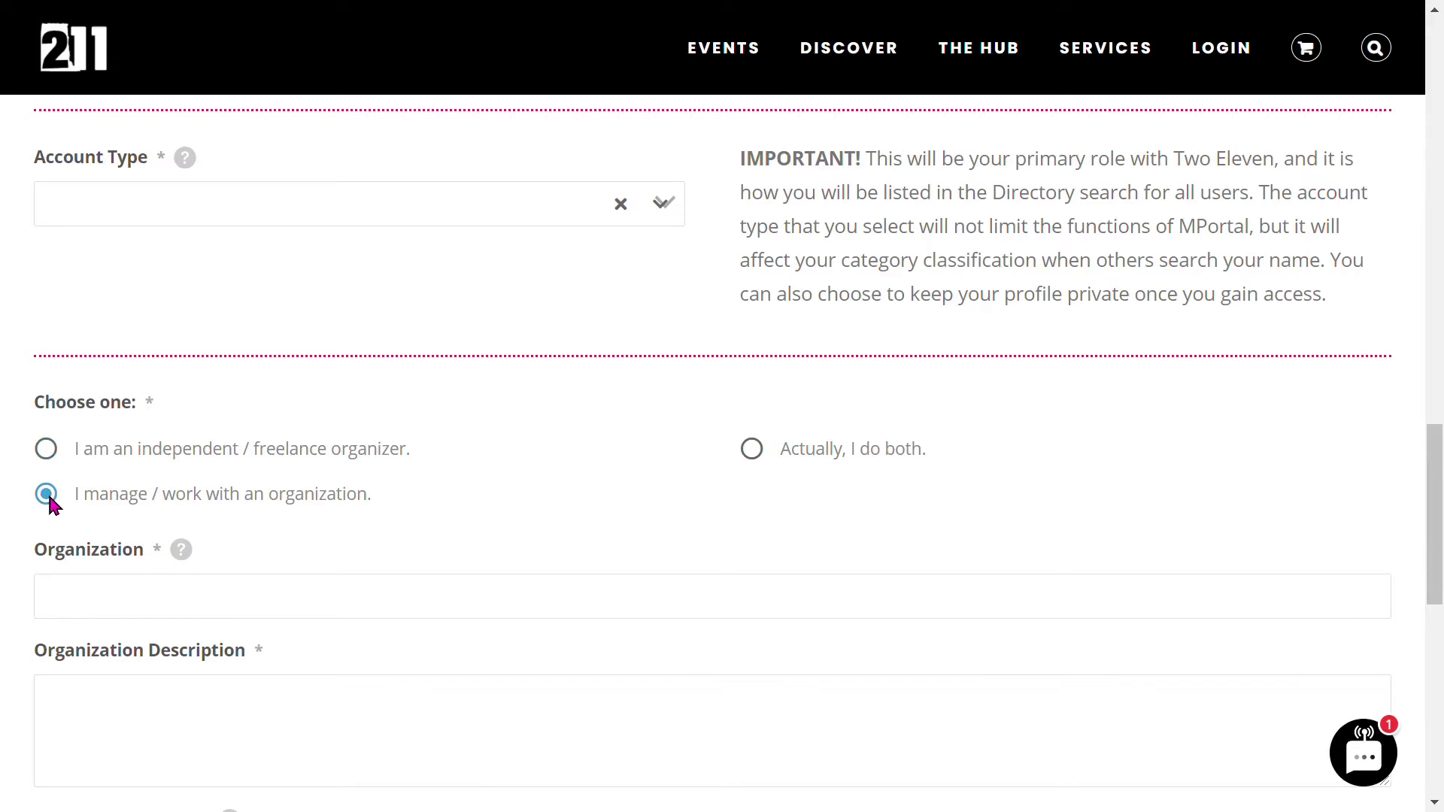
scroll(584, 493, down, 1)
click(111, 486)
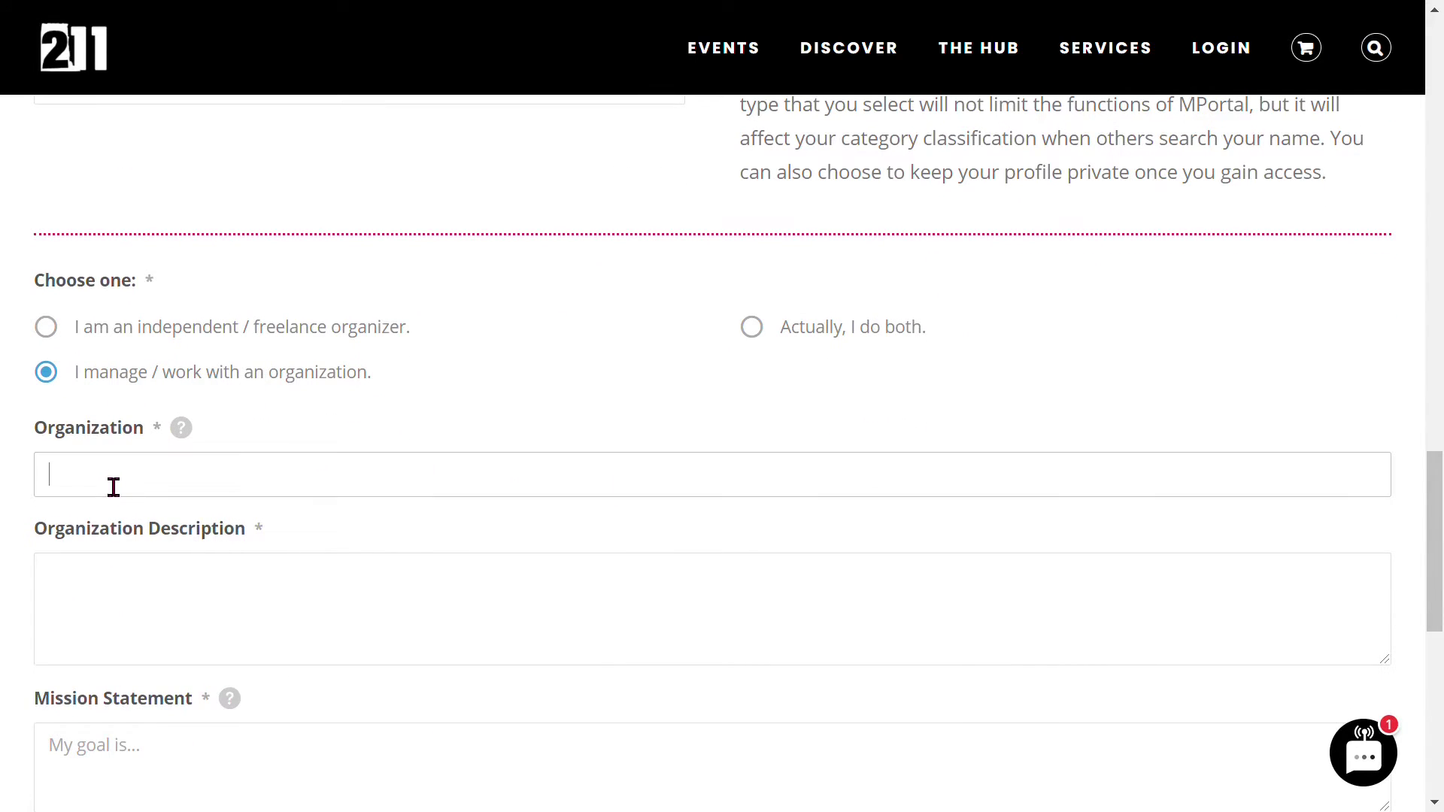
click(703, 606)
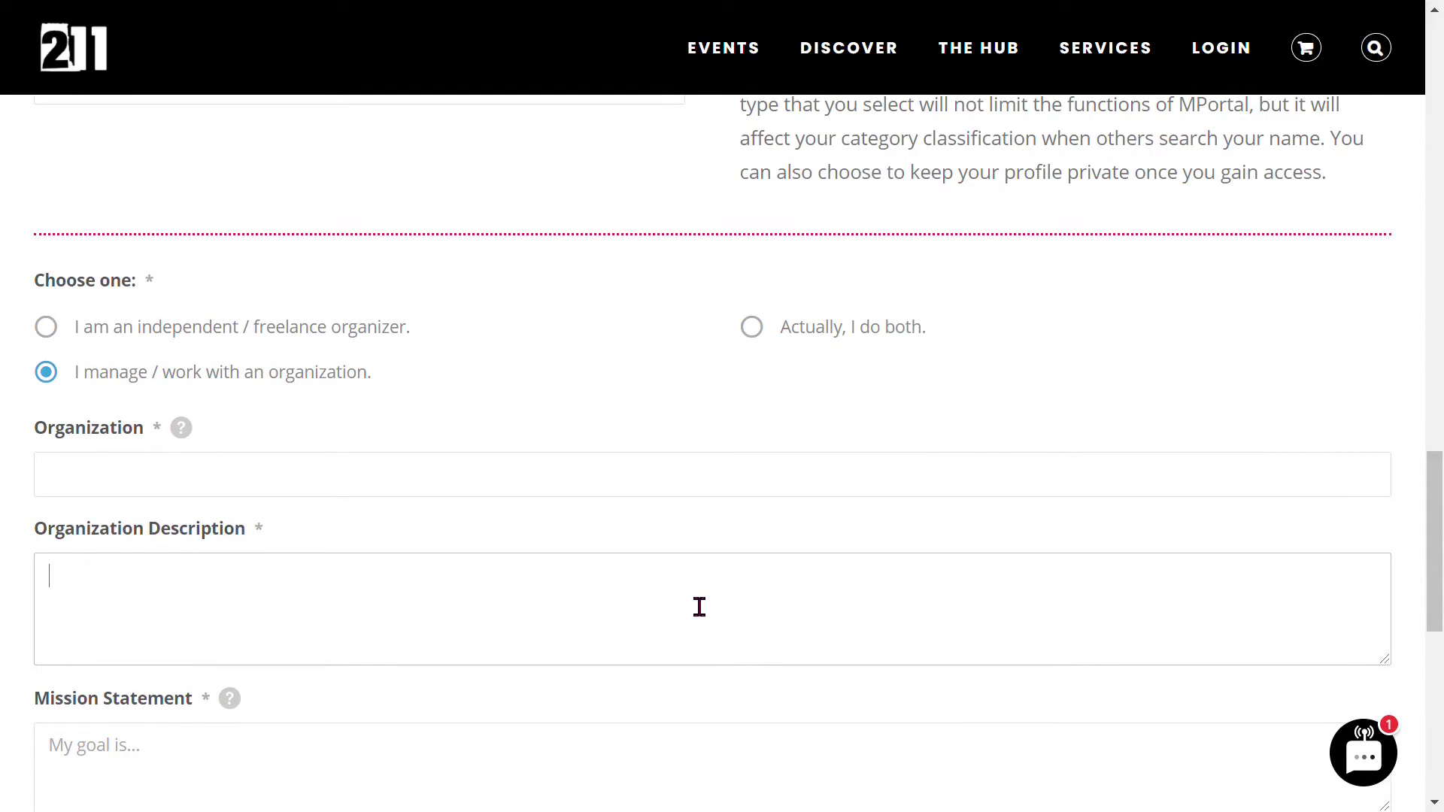
scroll(496, 490, down, 2)
click(203, 673)
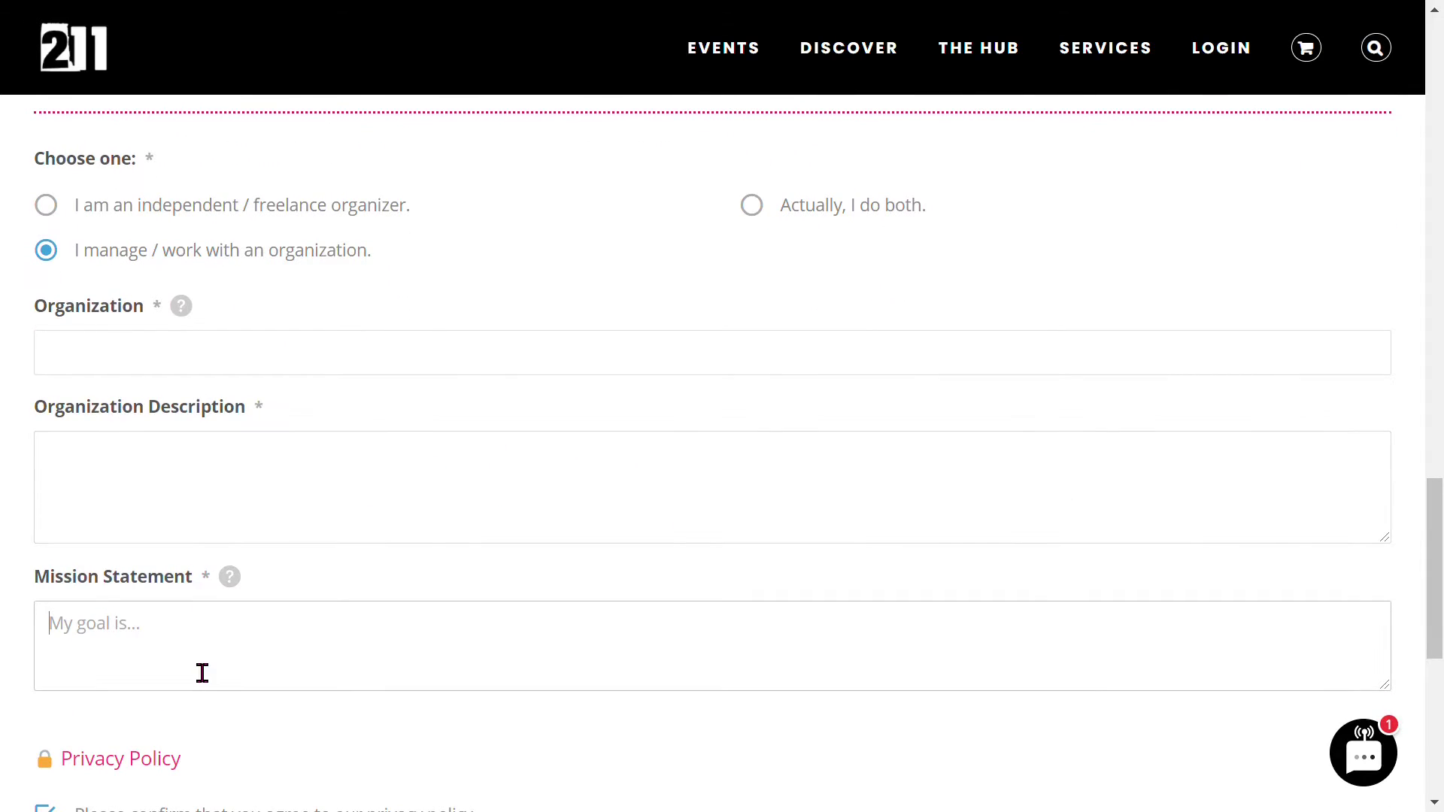
scroll(202, 673, up, 2)
- Choose 'Actually, I do both.' and try submitting the form again
click(750, 328)
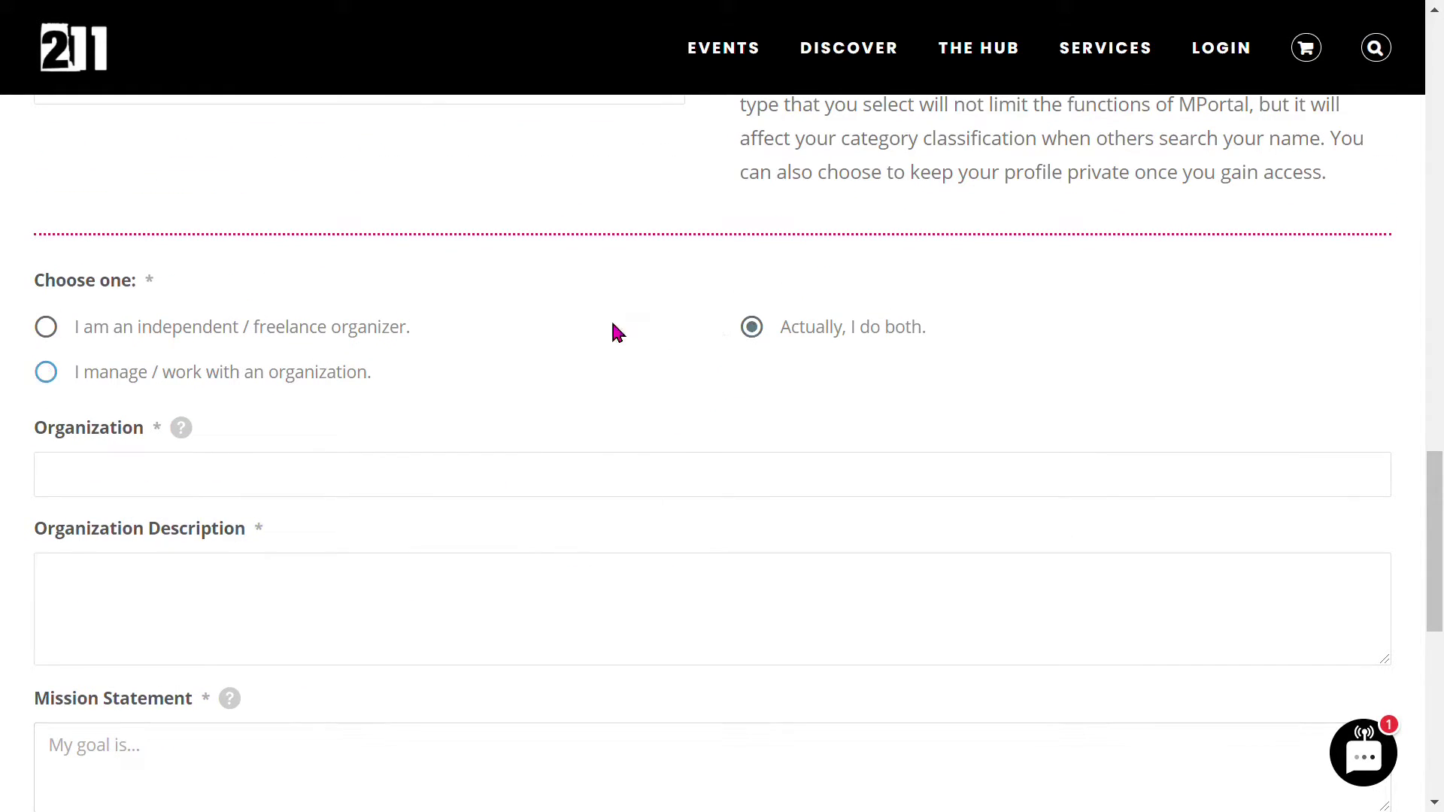
scroll(557, 322, down, 4)
scroll(570, 345, down, 2)
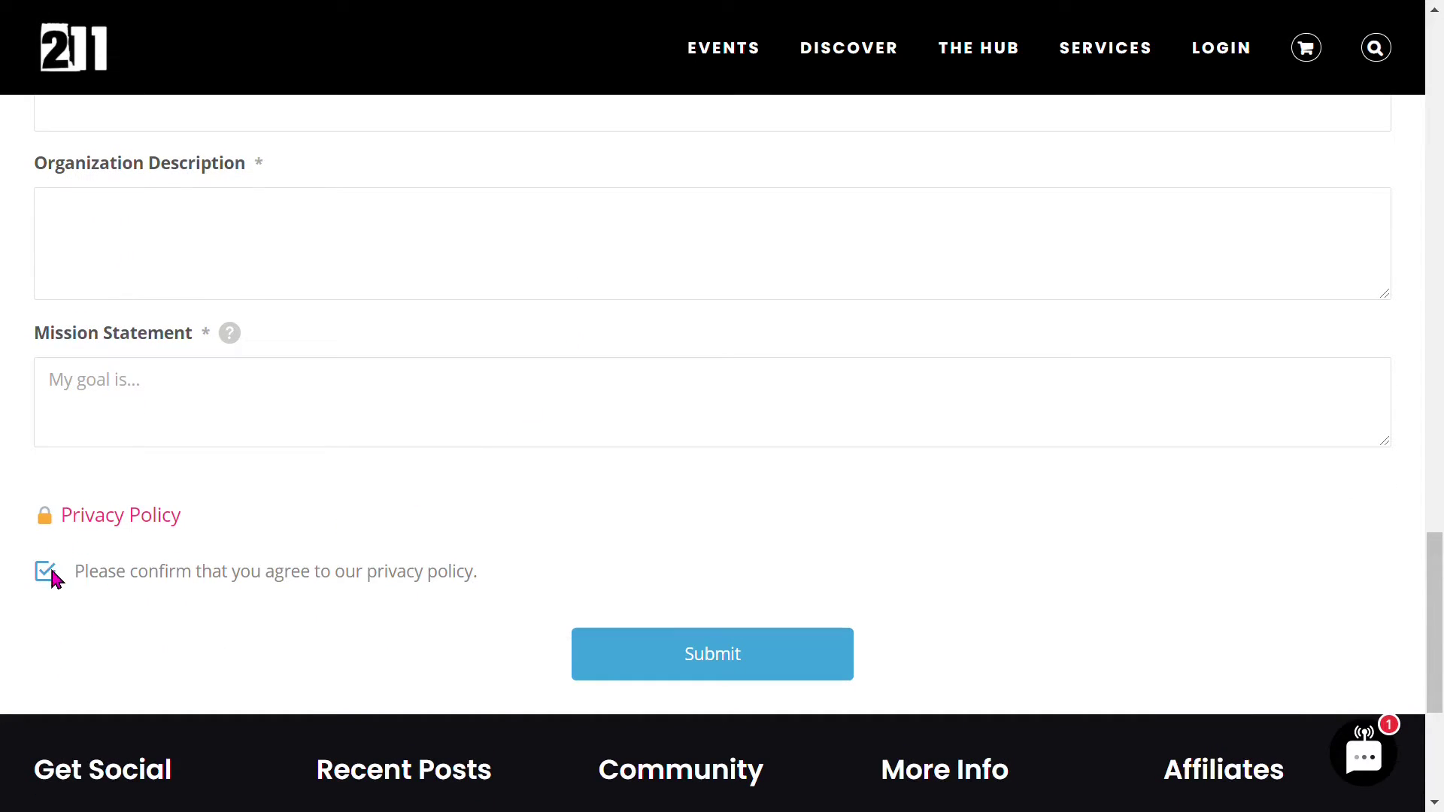
click(823, 654)
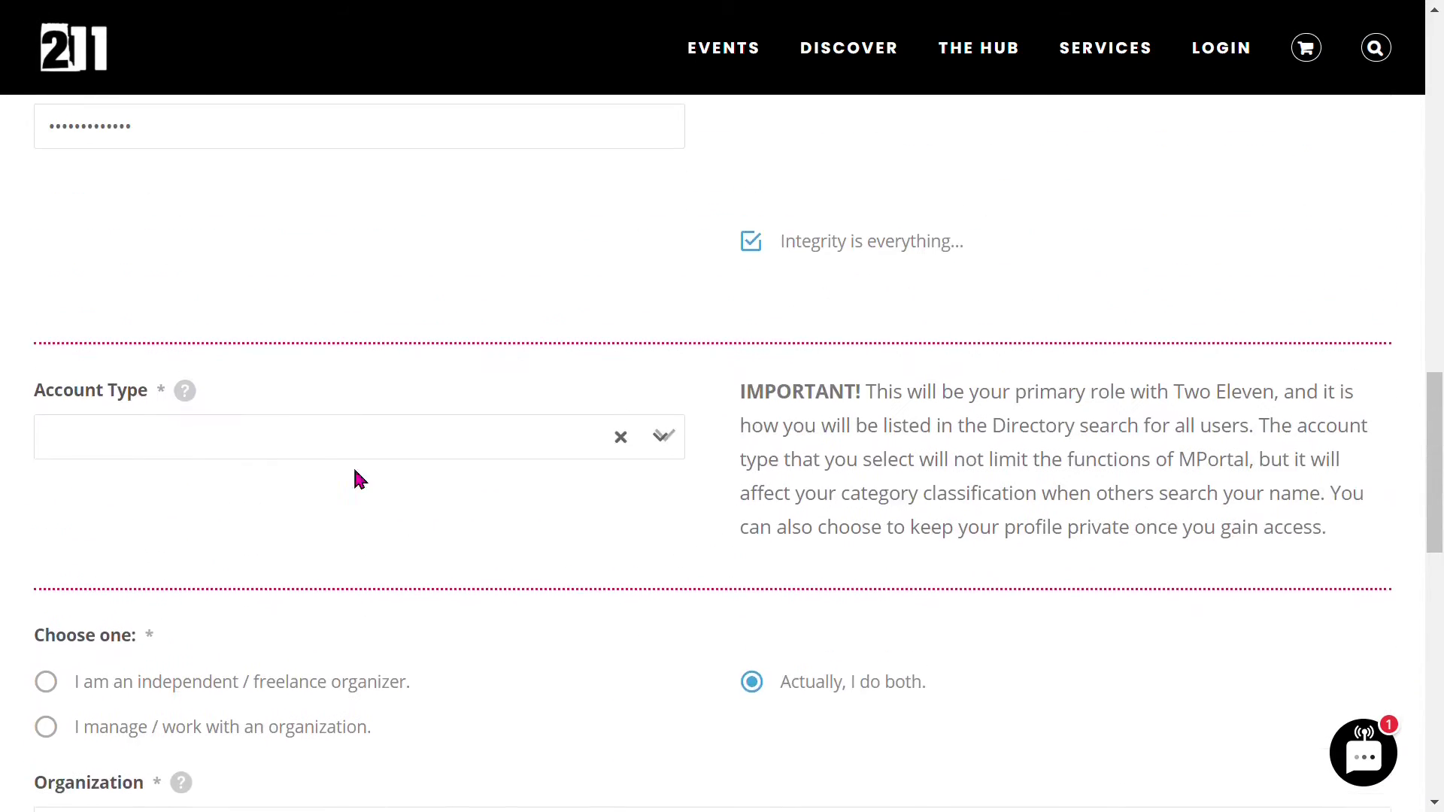
click(225, 450)
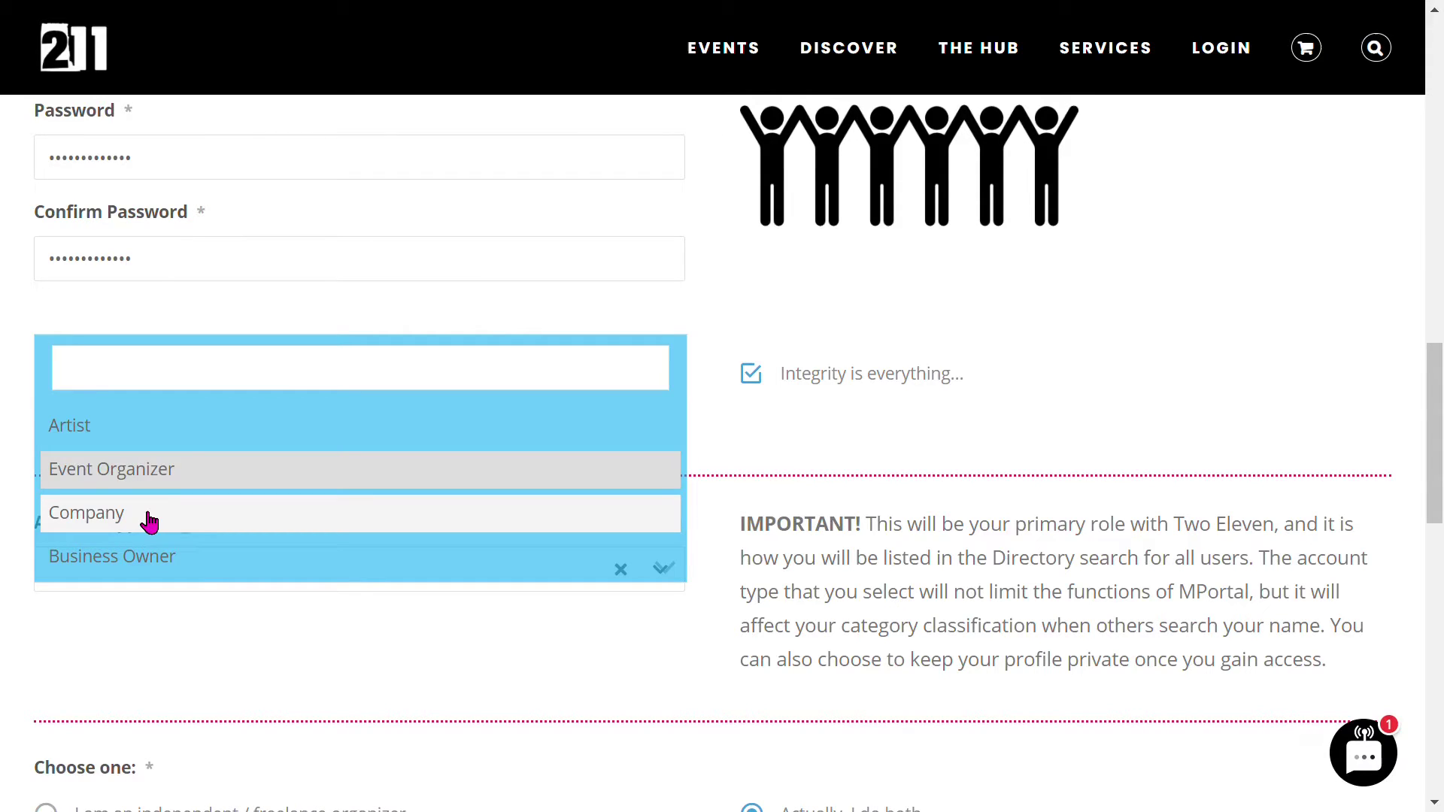
- Choose Company as the account type and try submitting the registration form
click(149, 519)
scroll(252, 390, down, 5)
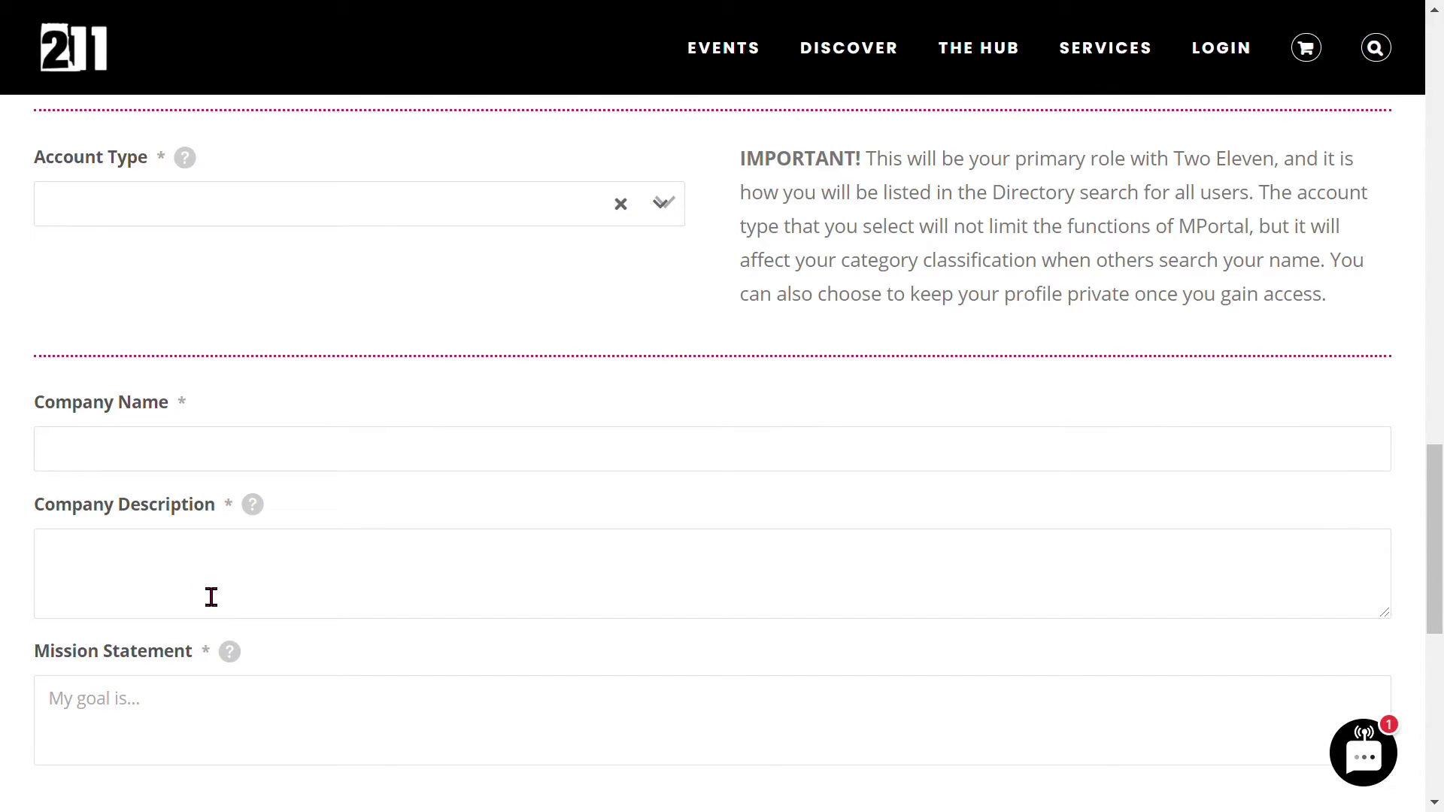
scroll(158, 647, down, 2)
click(154, 594)
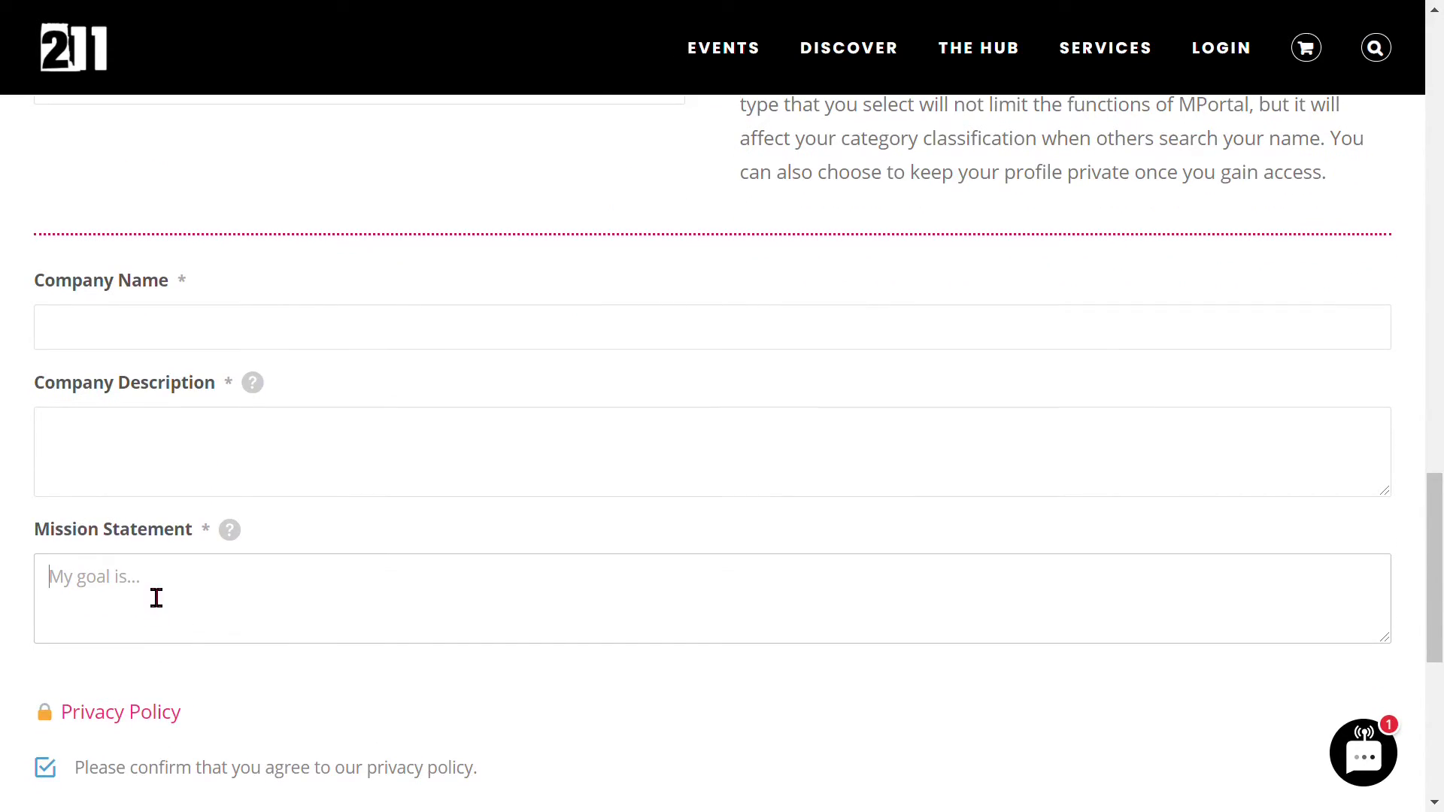
scroll(155, 597, down, 3)
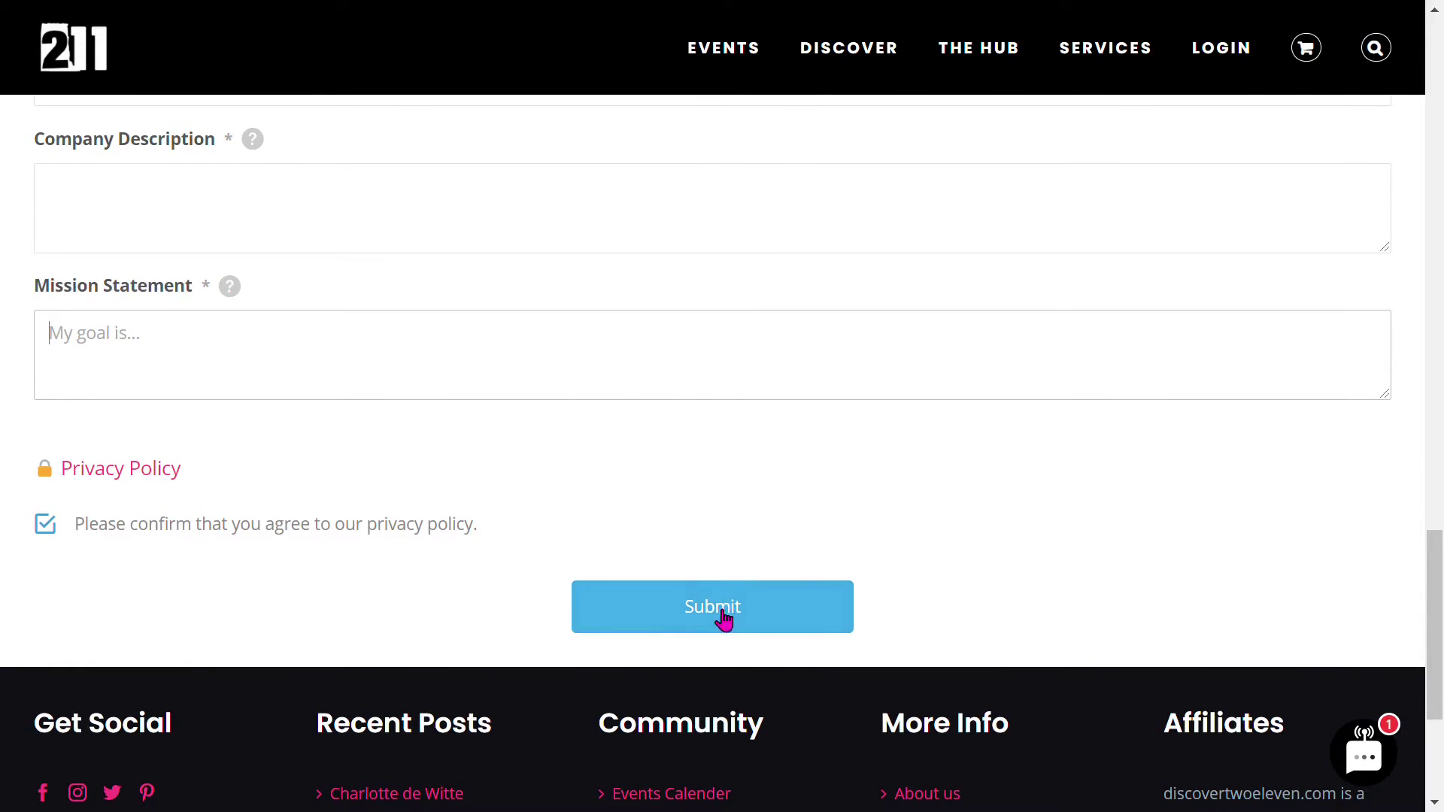
click(722, 611)
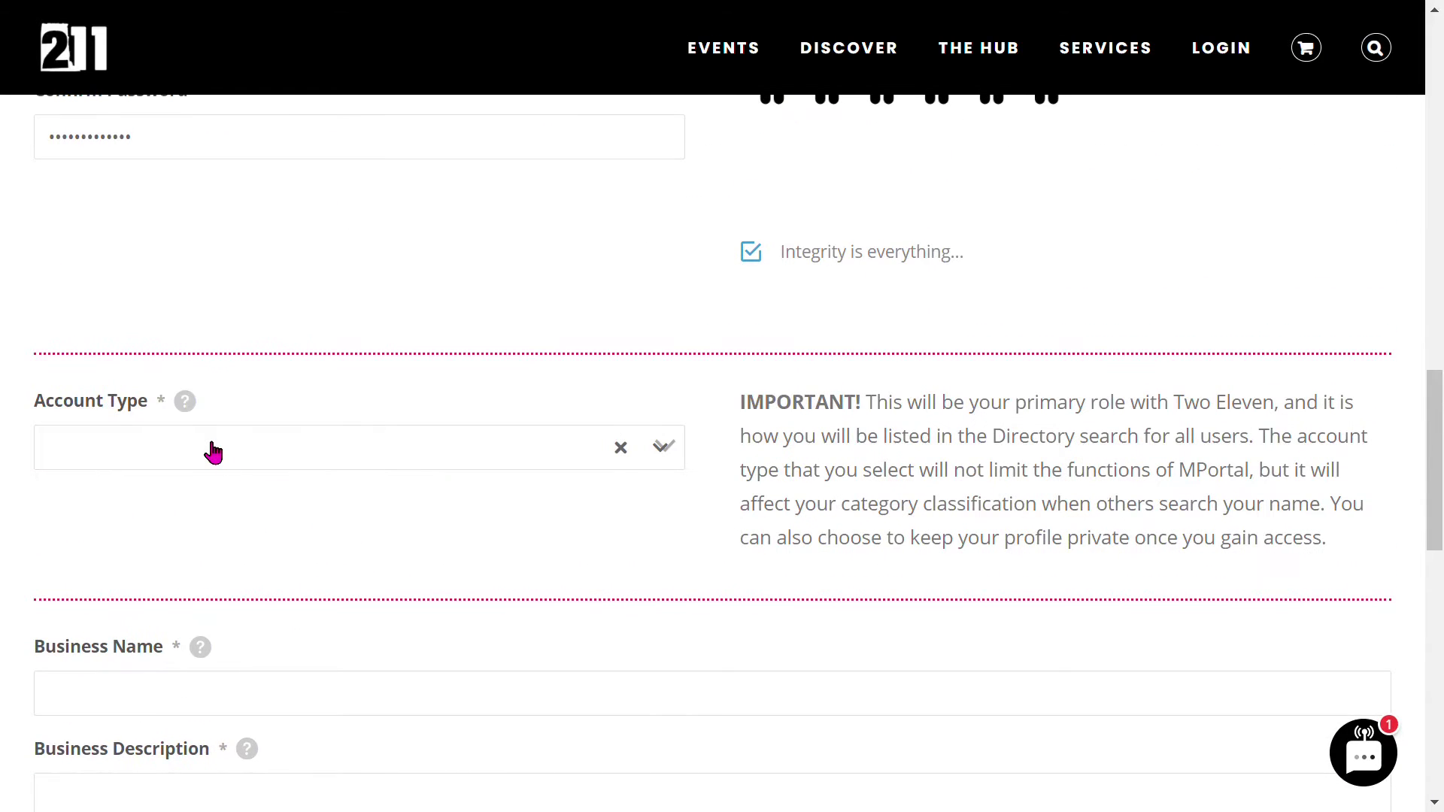
- Switch the account type to Business Owner and answer Yes to owning a nightclub or venue
click(213, 452)
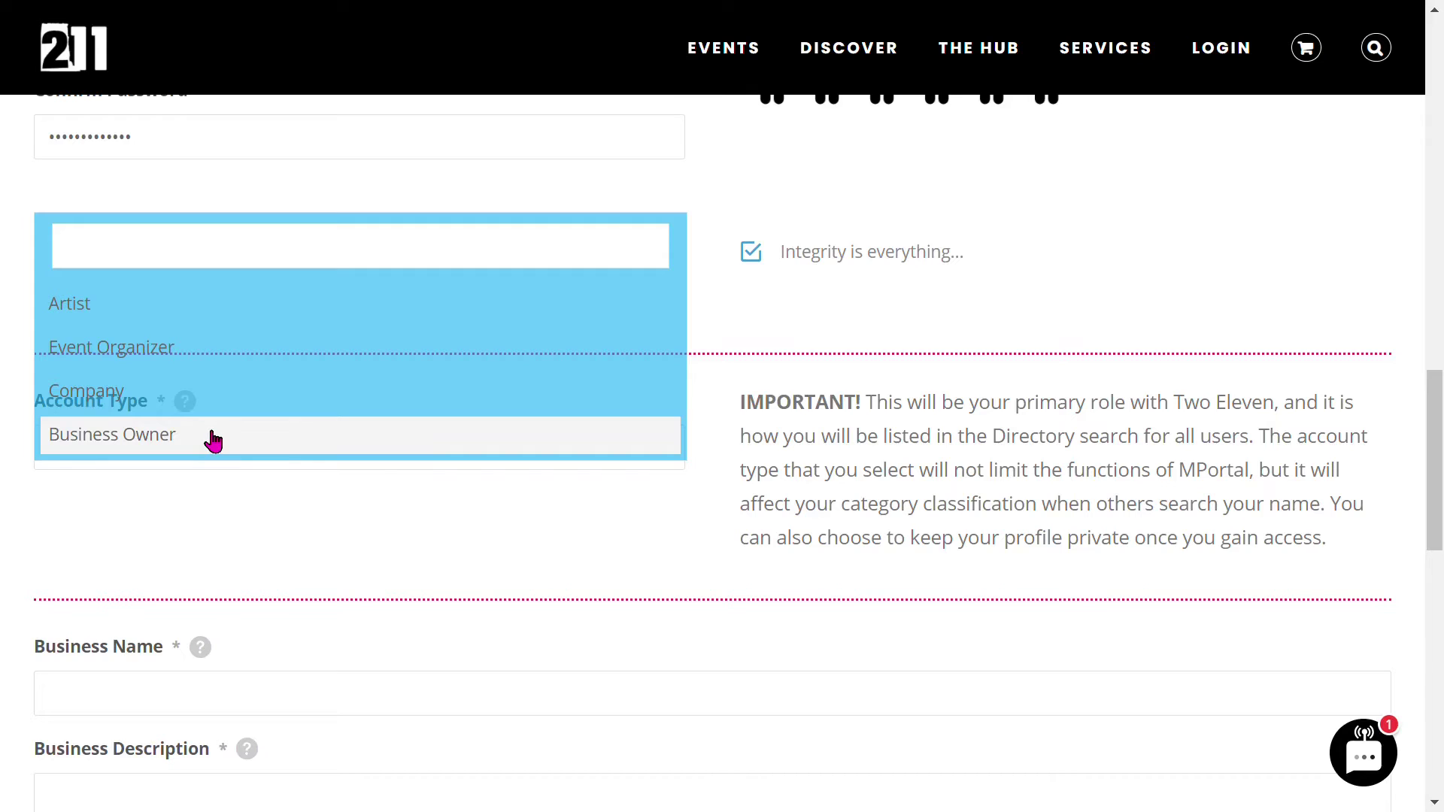
click(213, 440)
scroll(354, 552, down, 5)
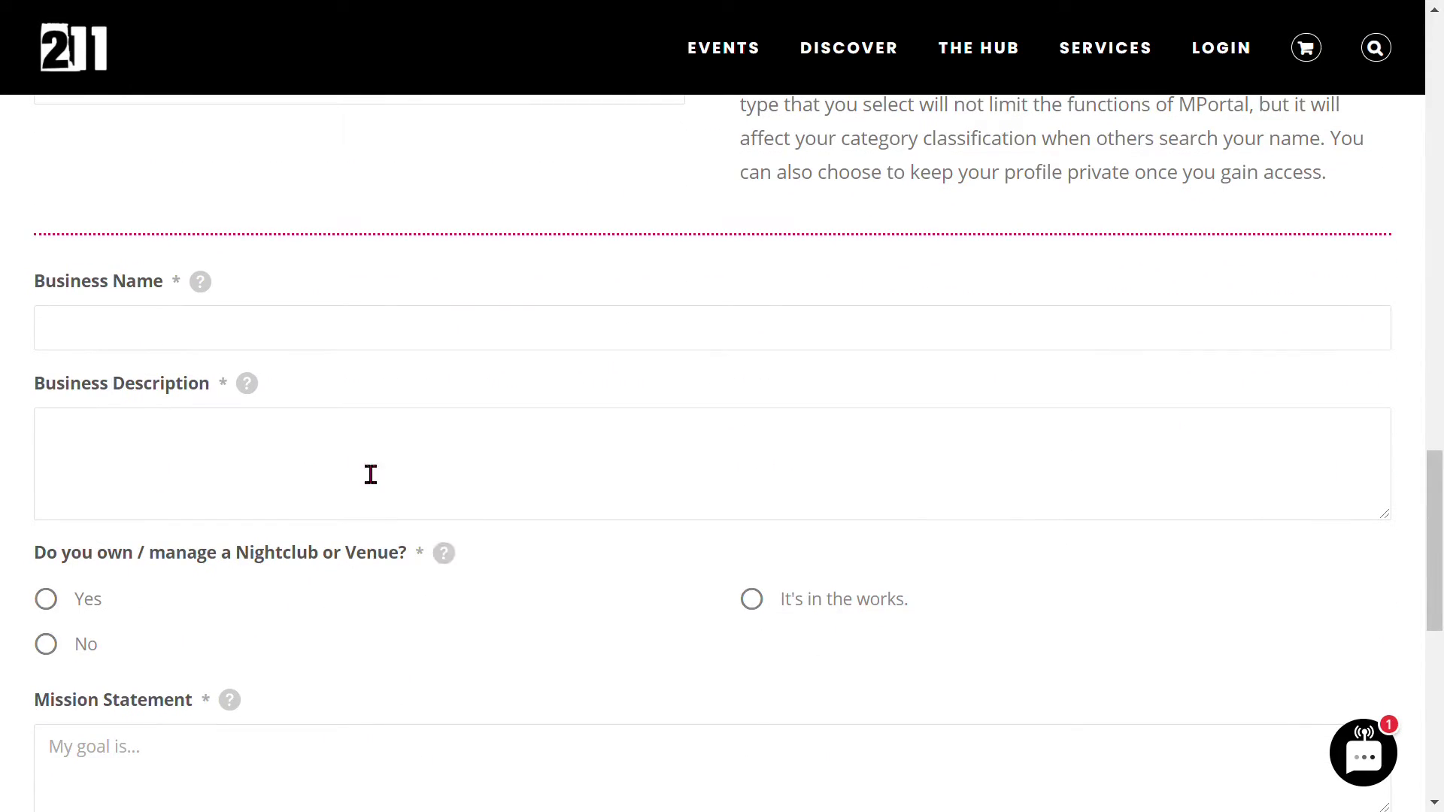
click(159, 334)
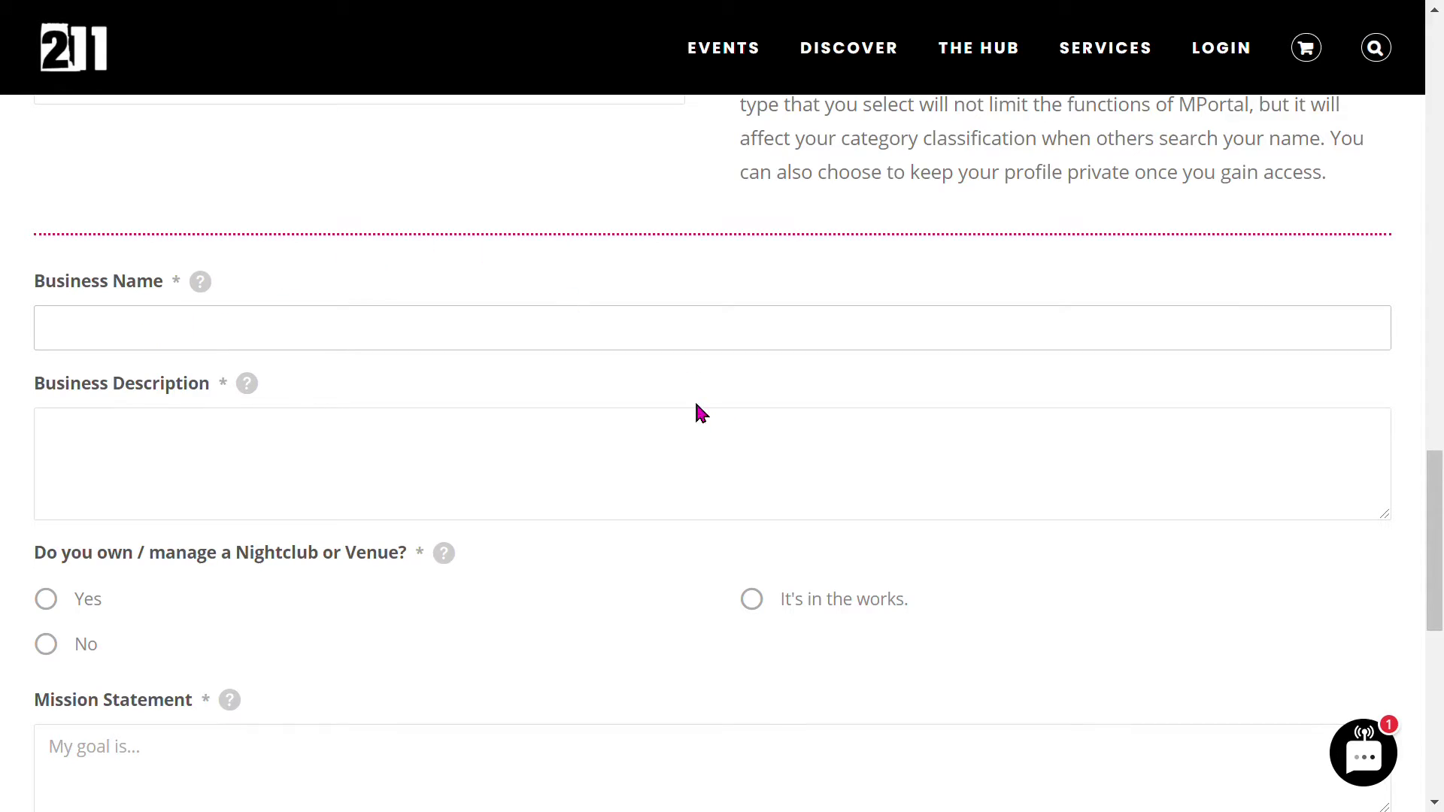
click(150, 493)
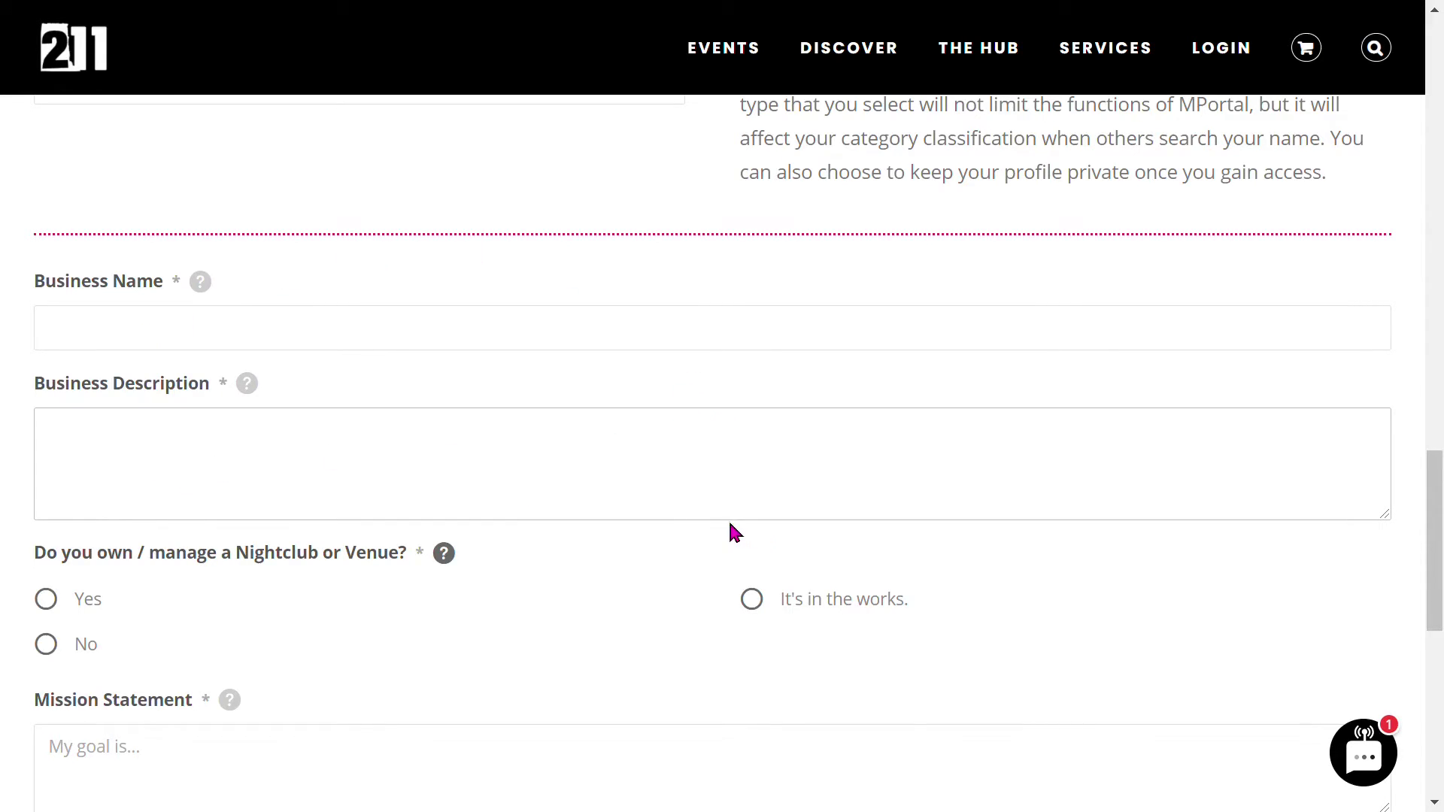
scroll(745, 535, down, 2)
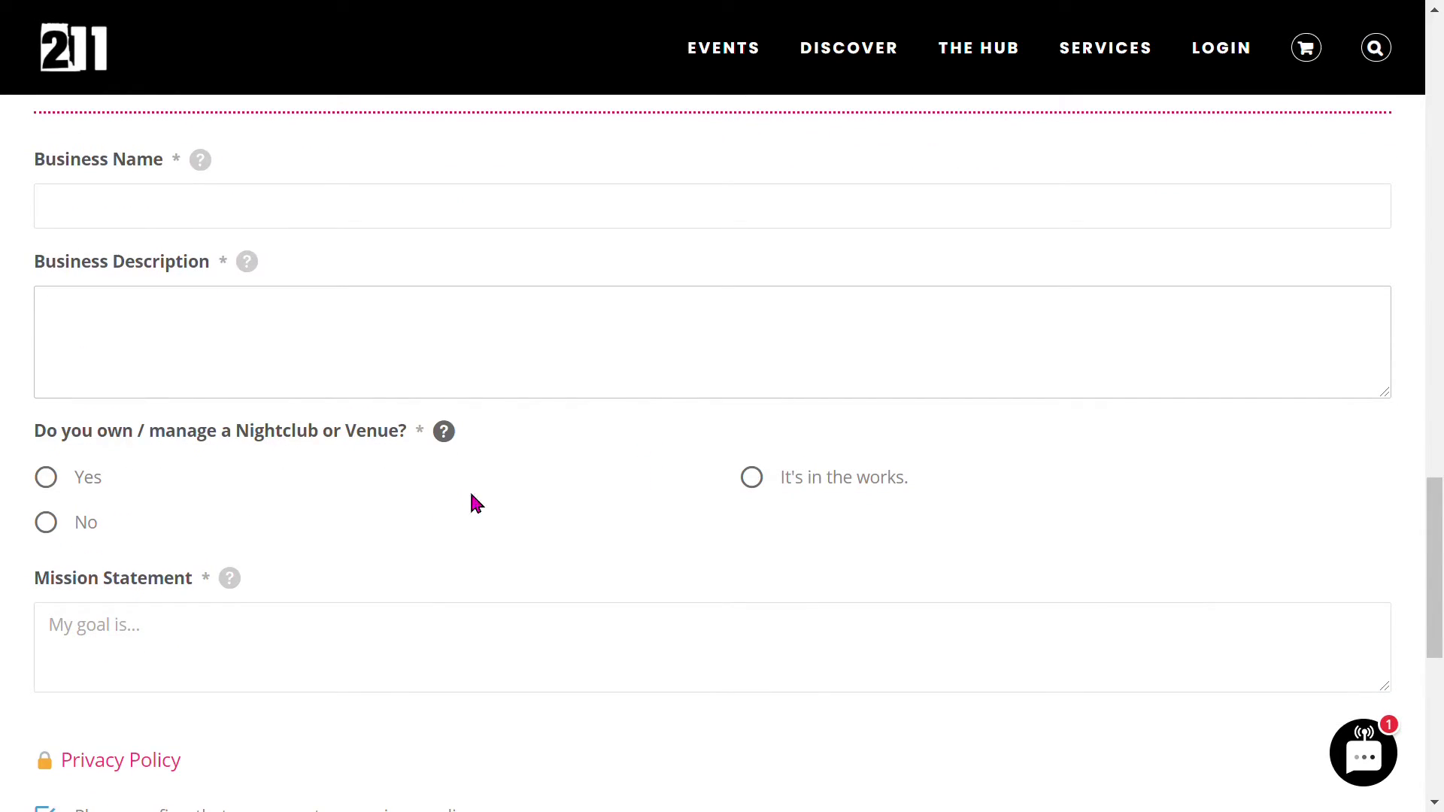
click(51, 481)
- Try the nightclub theme field and mark the venue as still in the works
scroll(377, 506, down, 4)
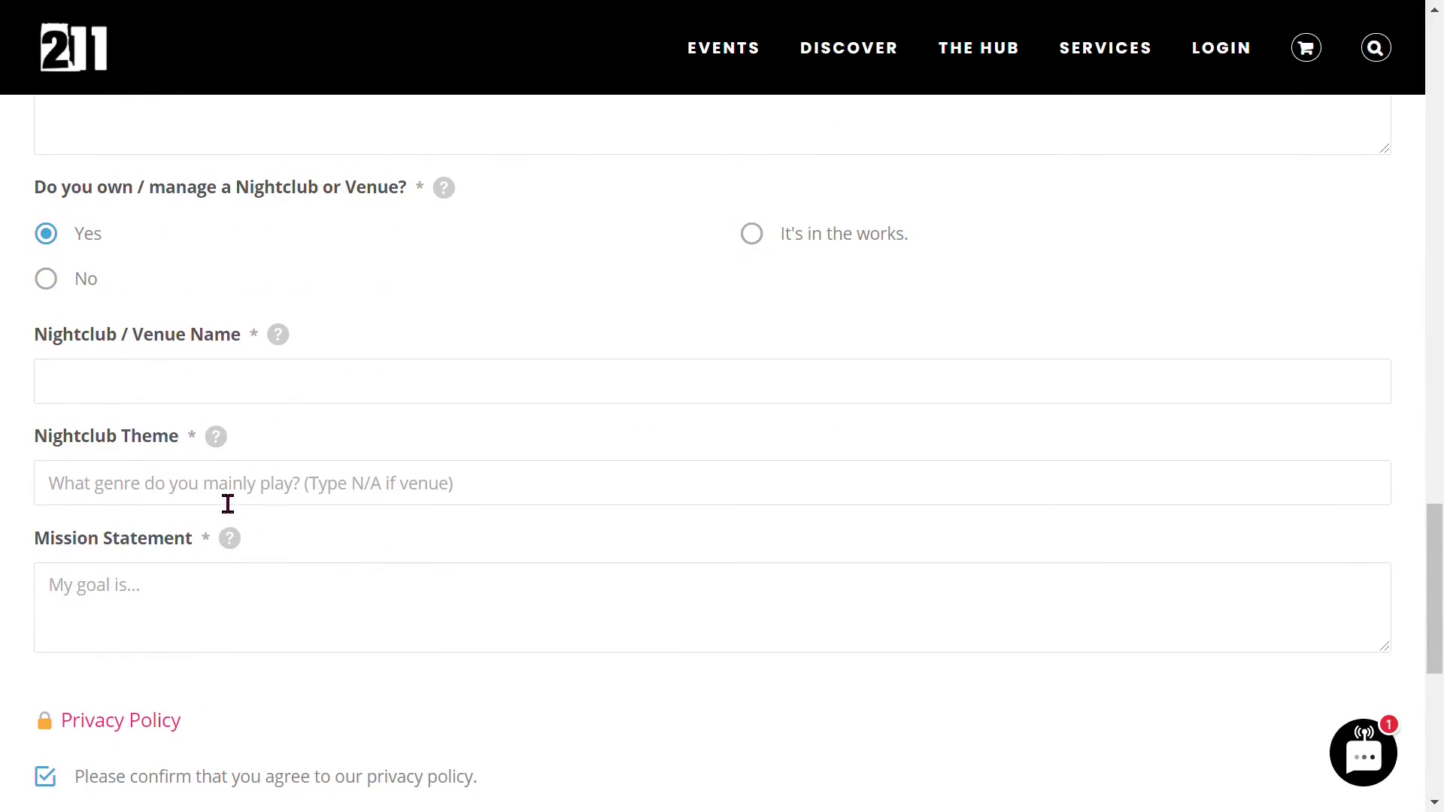
click(208, 499)
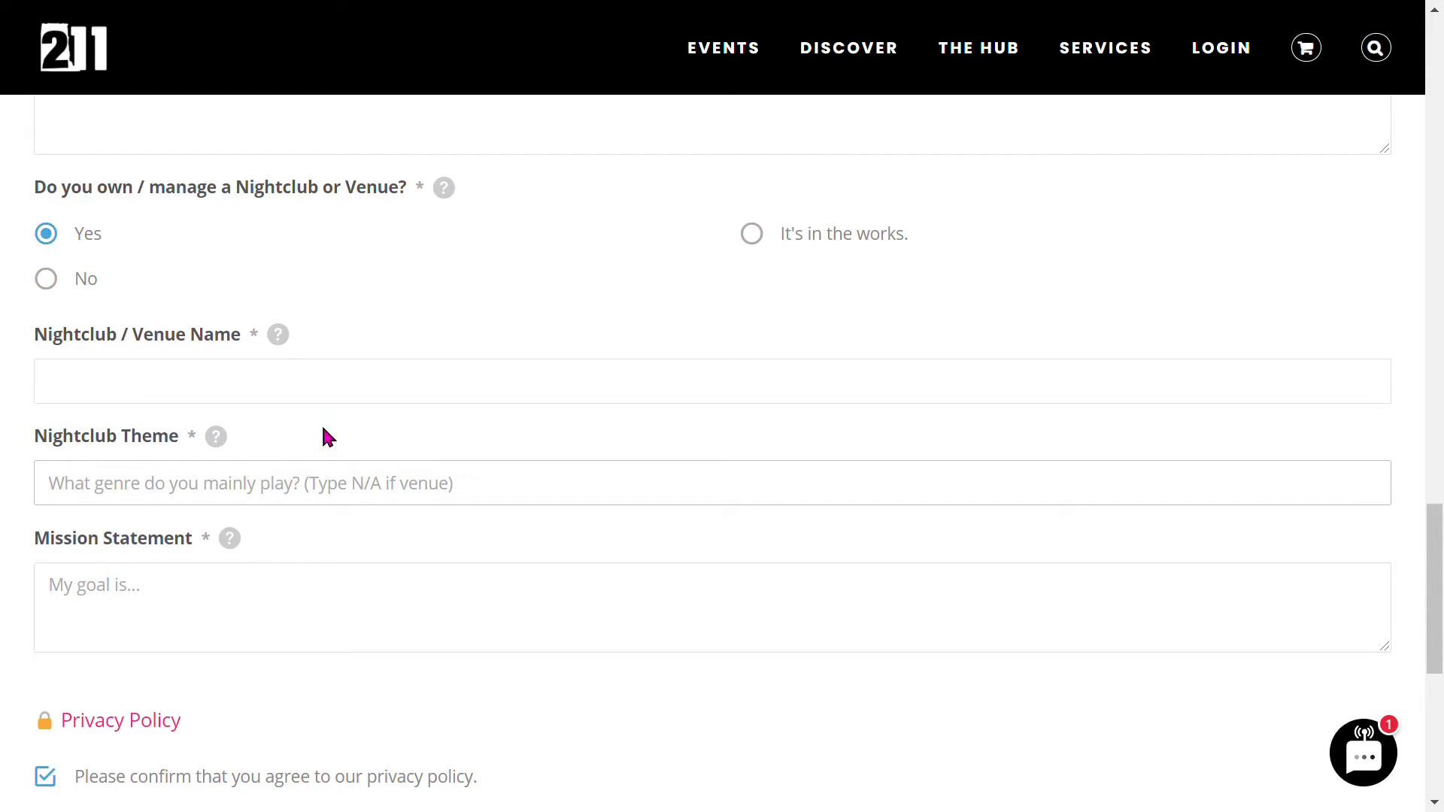
mouse_move(218, 443)
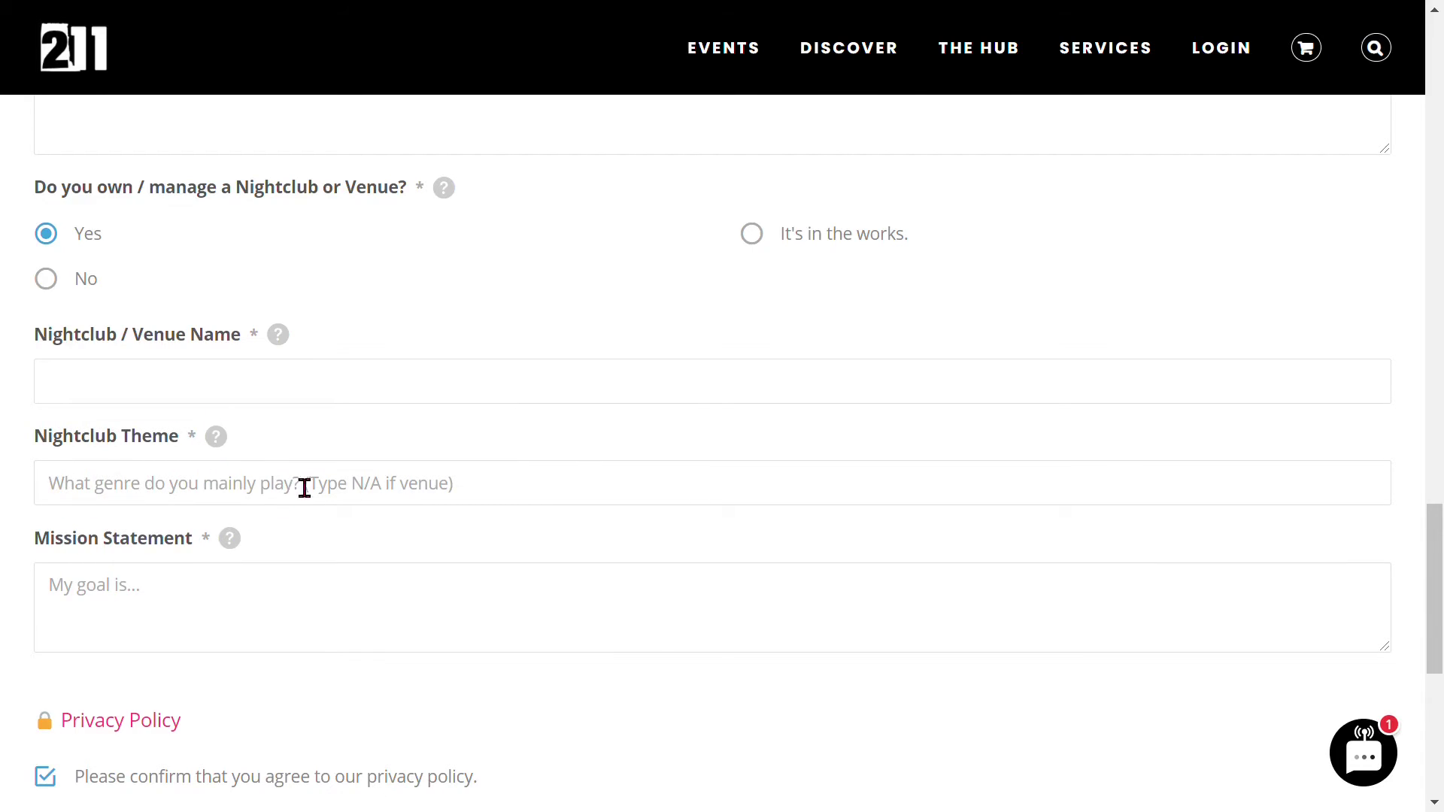
scroll(301, 466, down, 2)
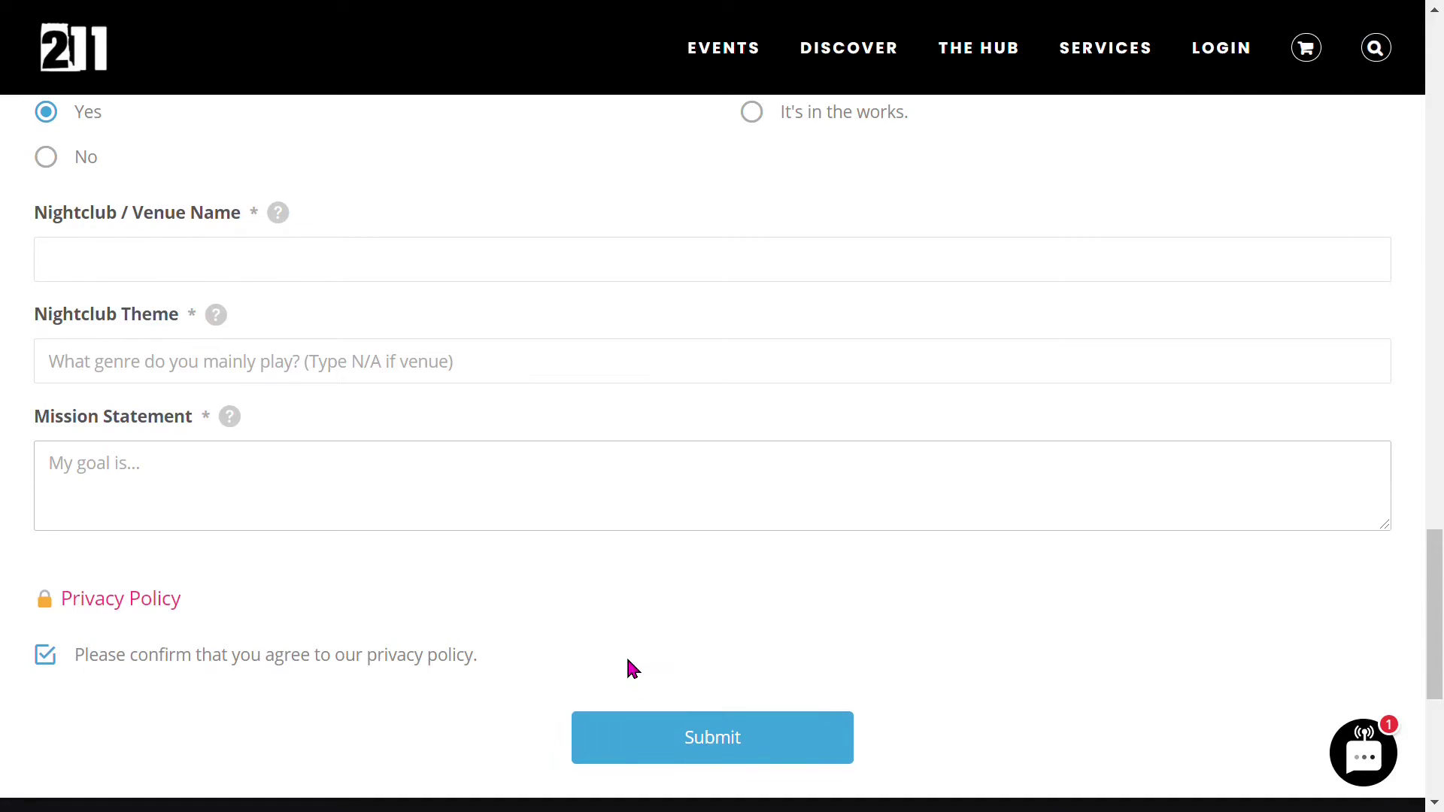
scroll(632, 667, up, 5)
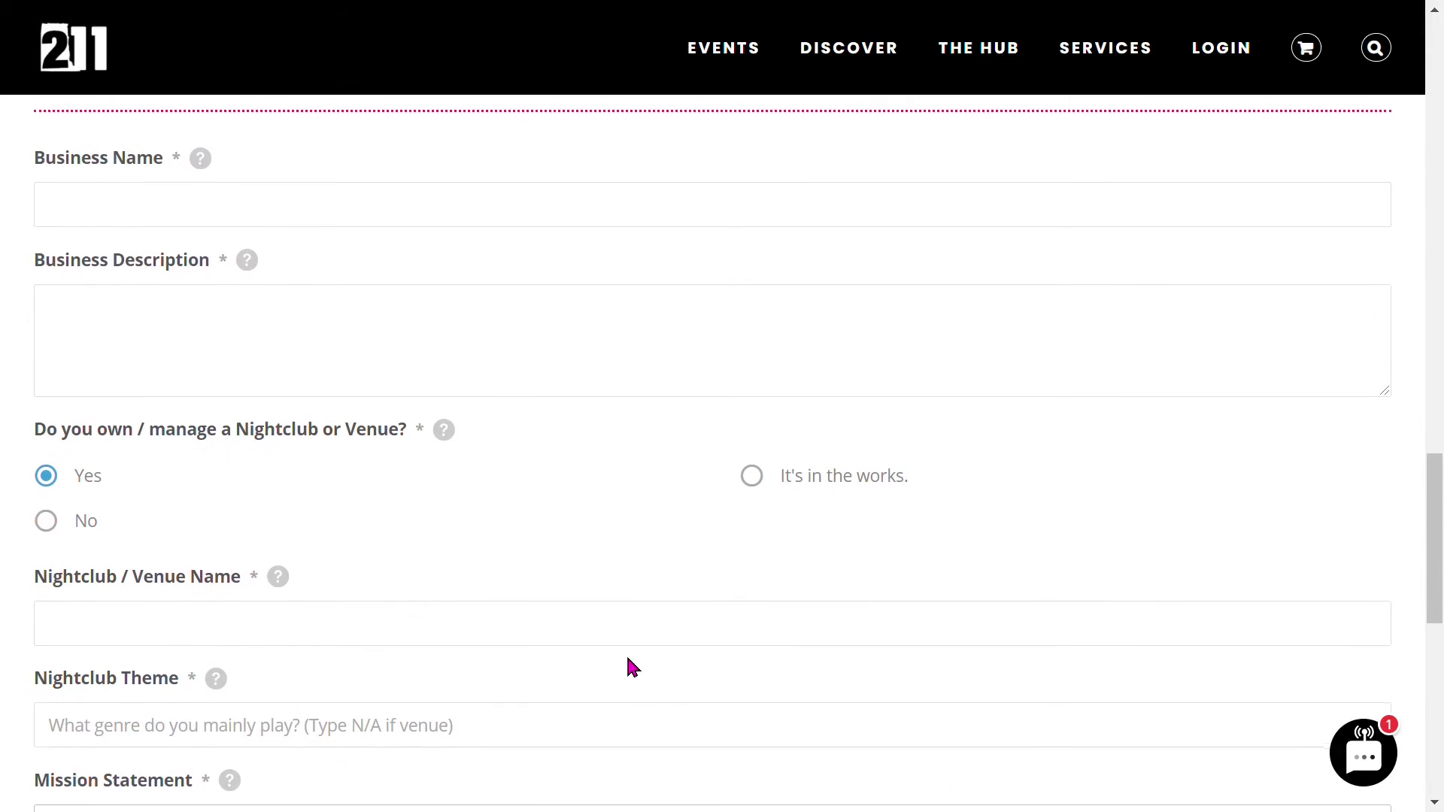
click(753, 485)
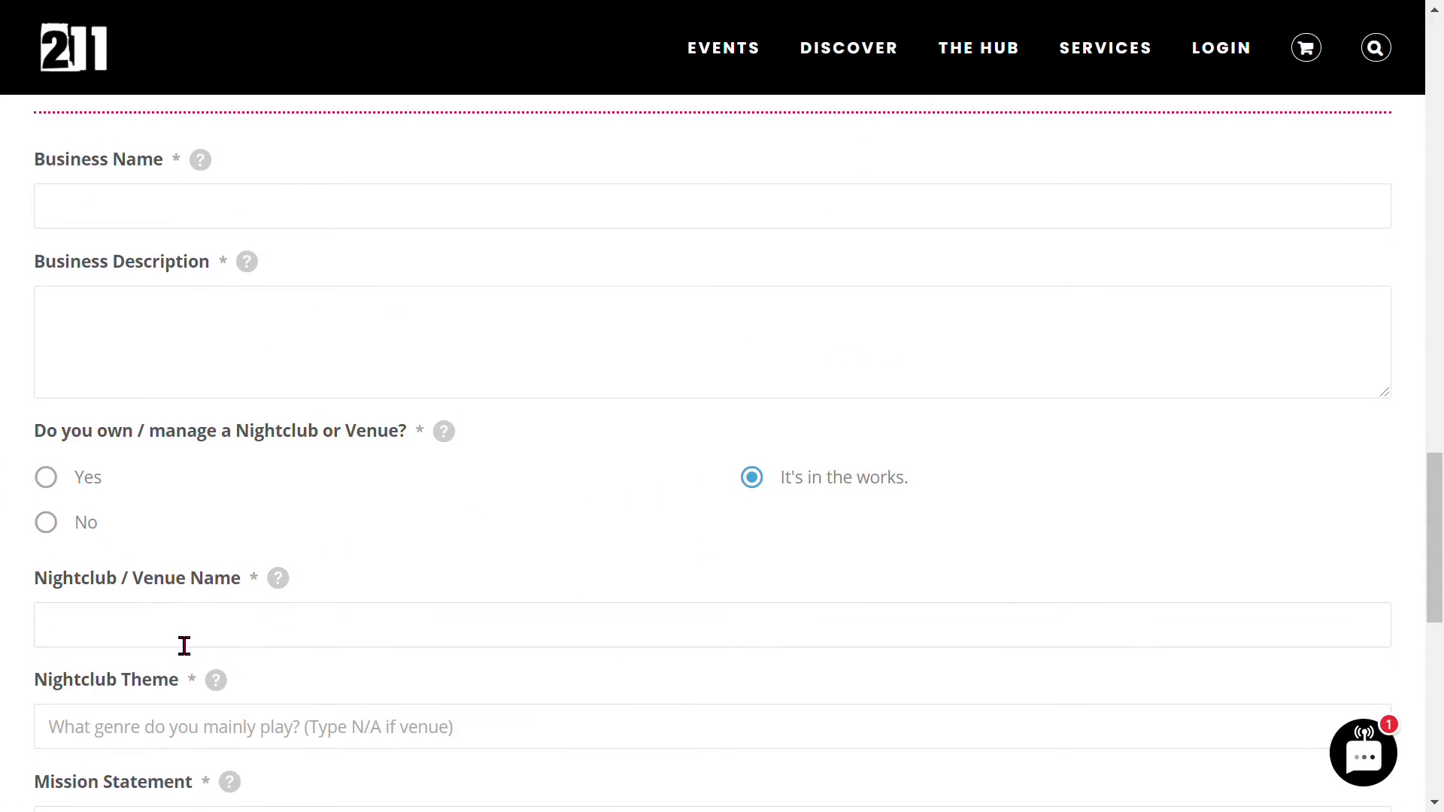
- Change the nightclub-or-venue answer to No so Mission Statement follows directly
click(49, 525)
scroll(351, 522, down, 3)
click(136, 418)
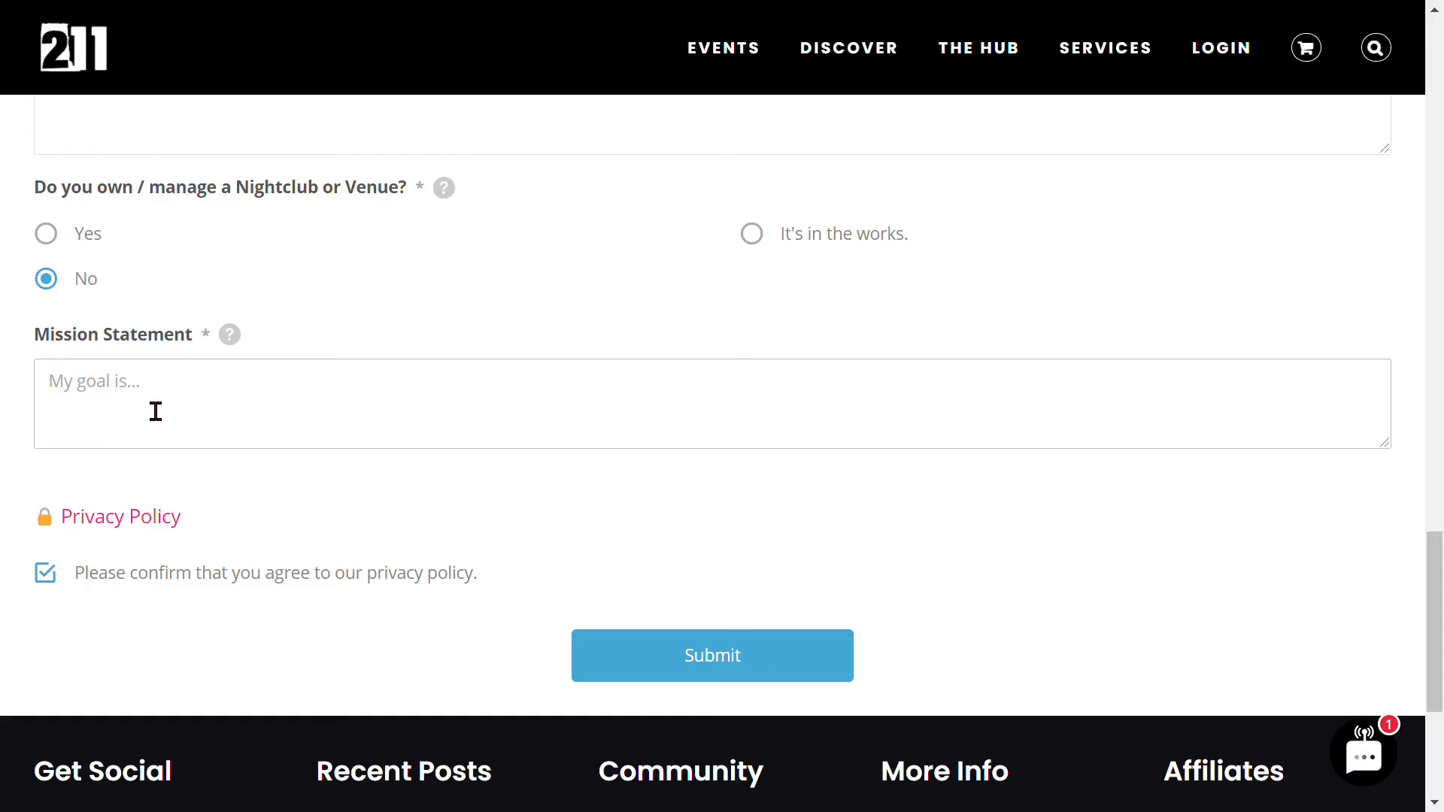
click(258, 418)
click(255, 479)
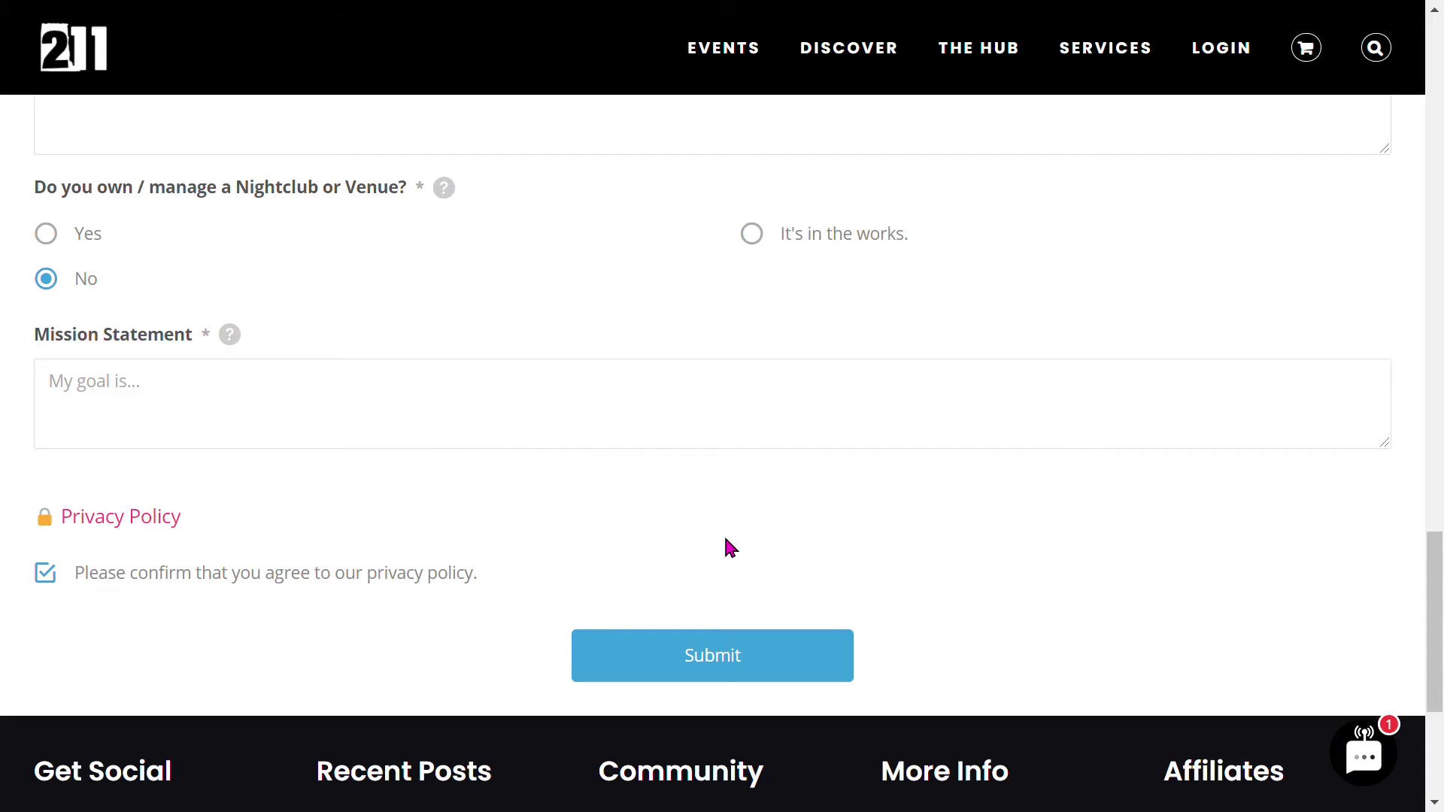
- Enter business name 'test business', description 'sample description' and mission 'I want to build connections'
scroll(728, 547, up, 10)
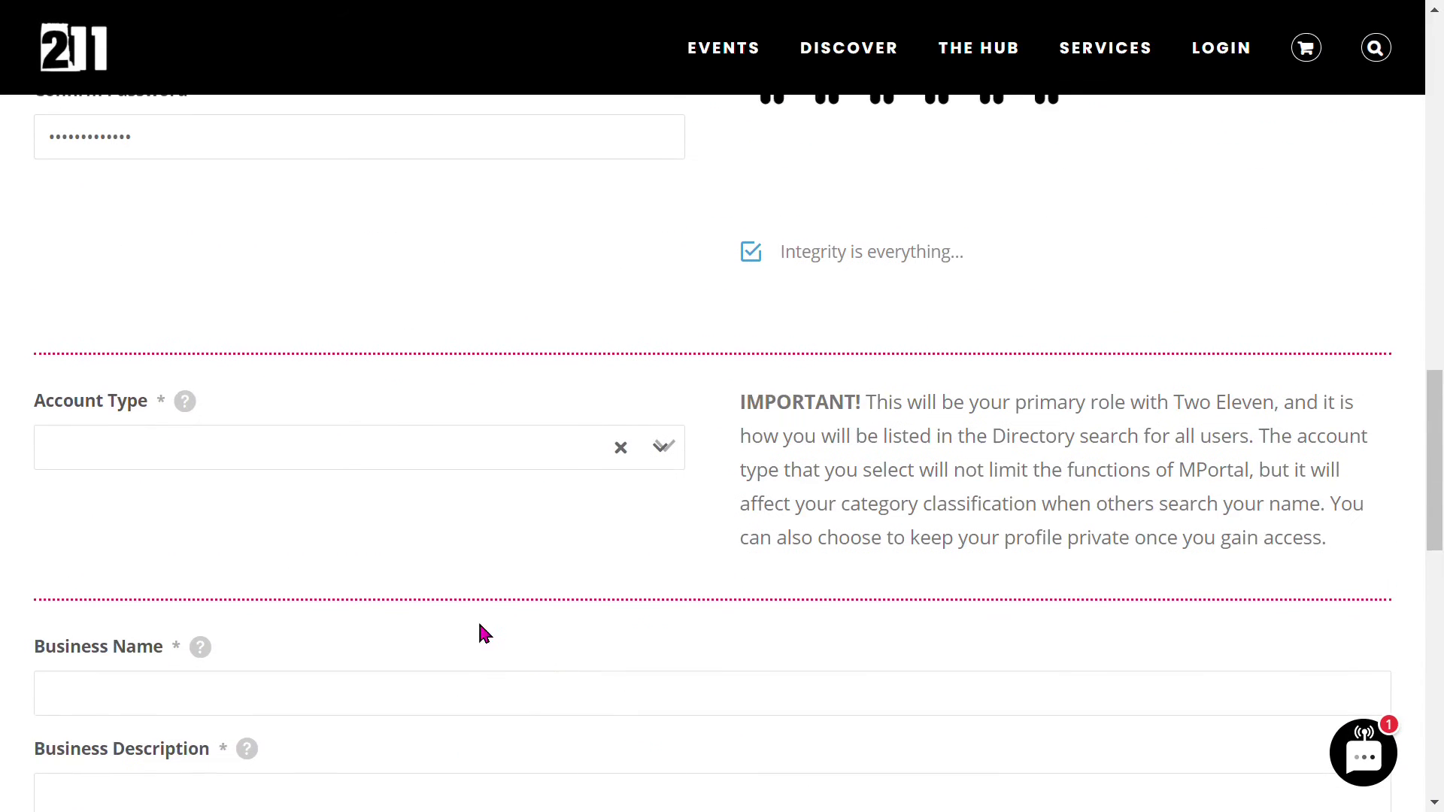
scroll(232, 533, down, 5)
click(150, 344)
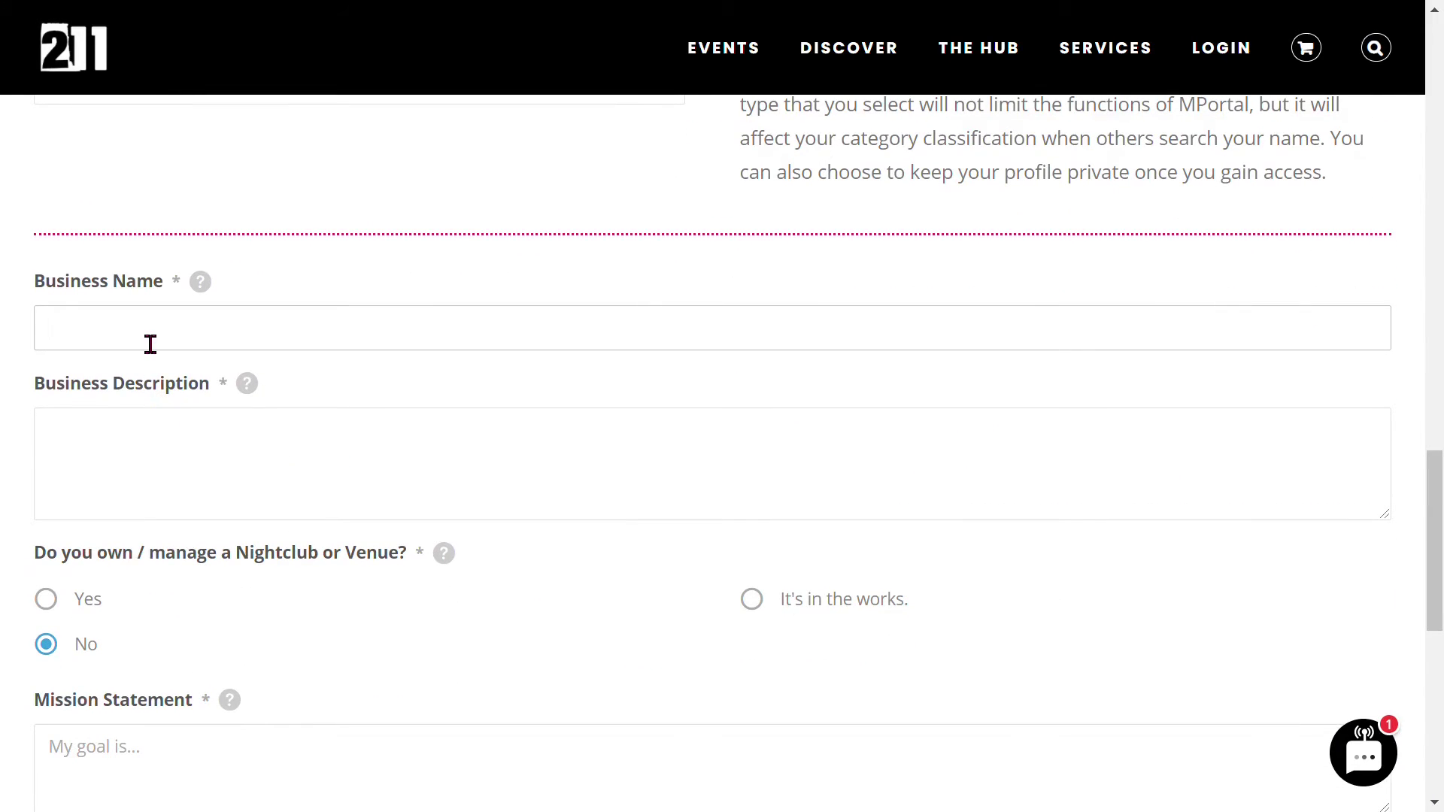
text(test business)
click(235, 474)
text(sa)
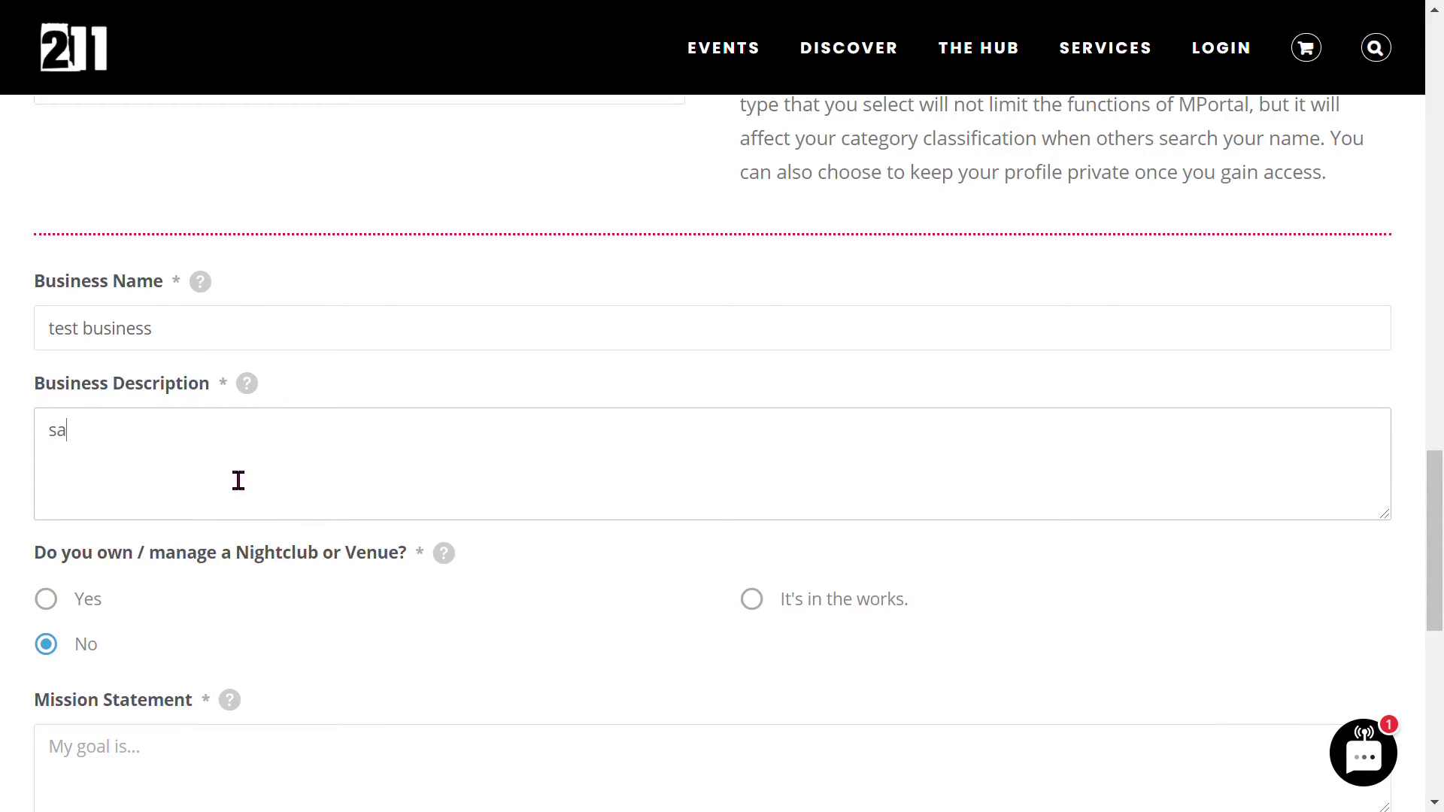
text(mple description)
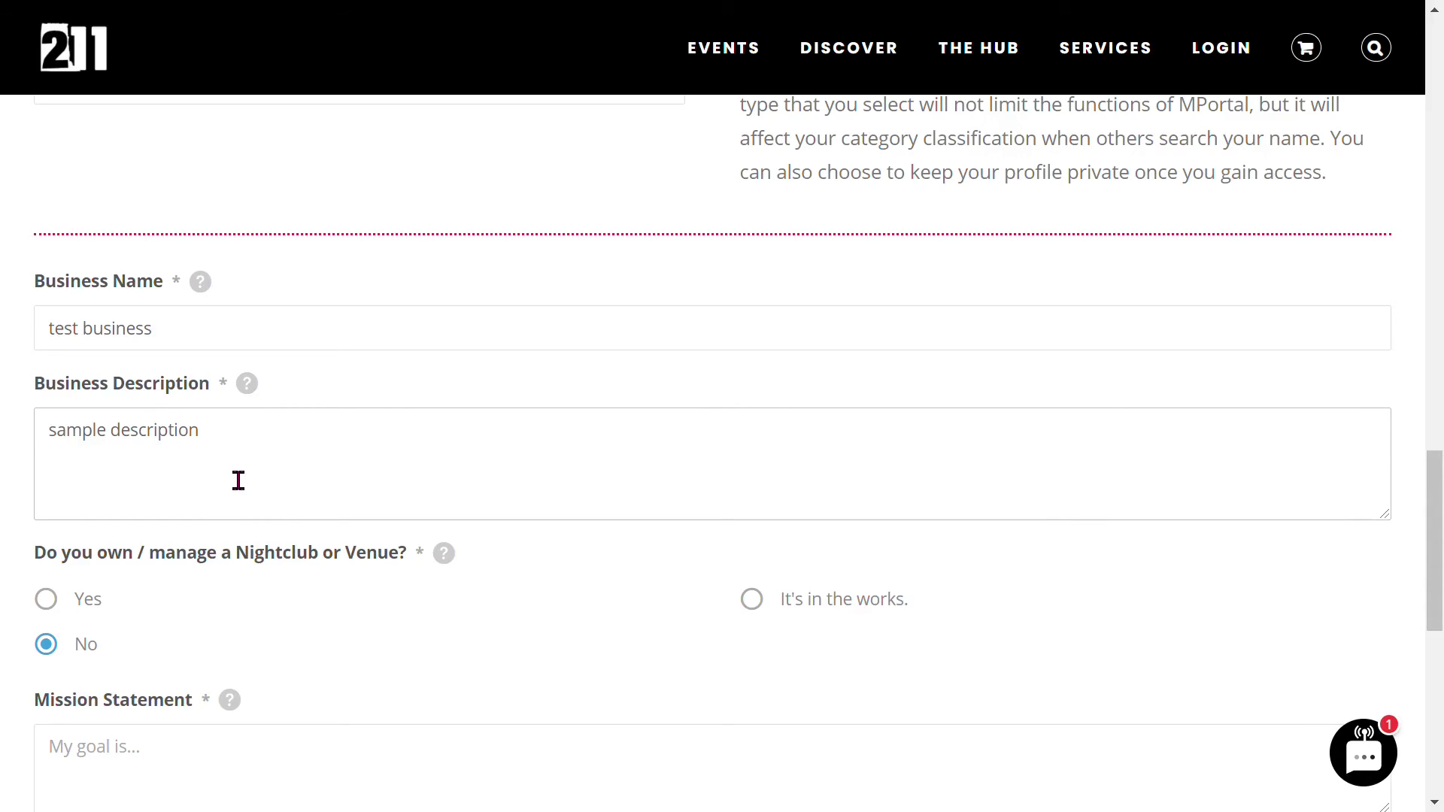
scroll(300, 461, down, 2)
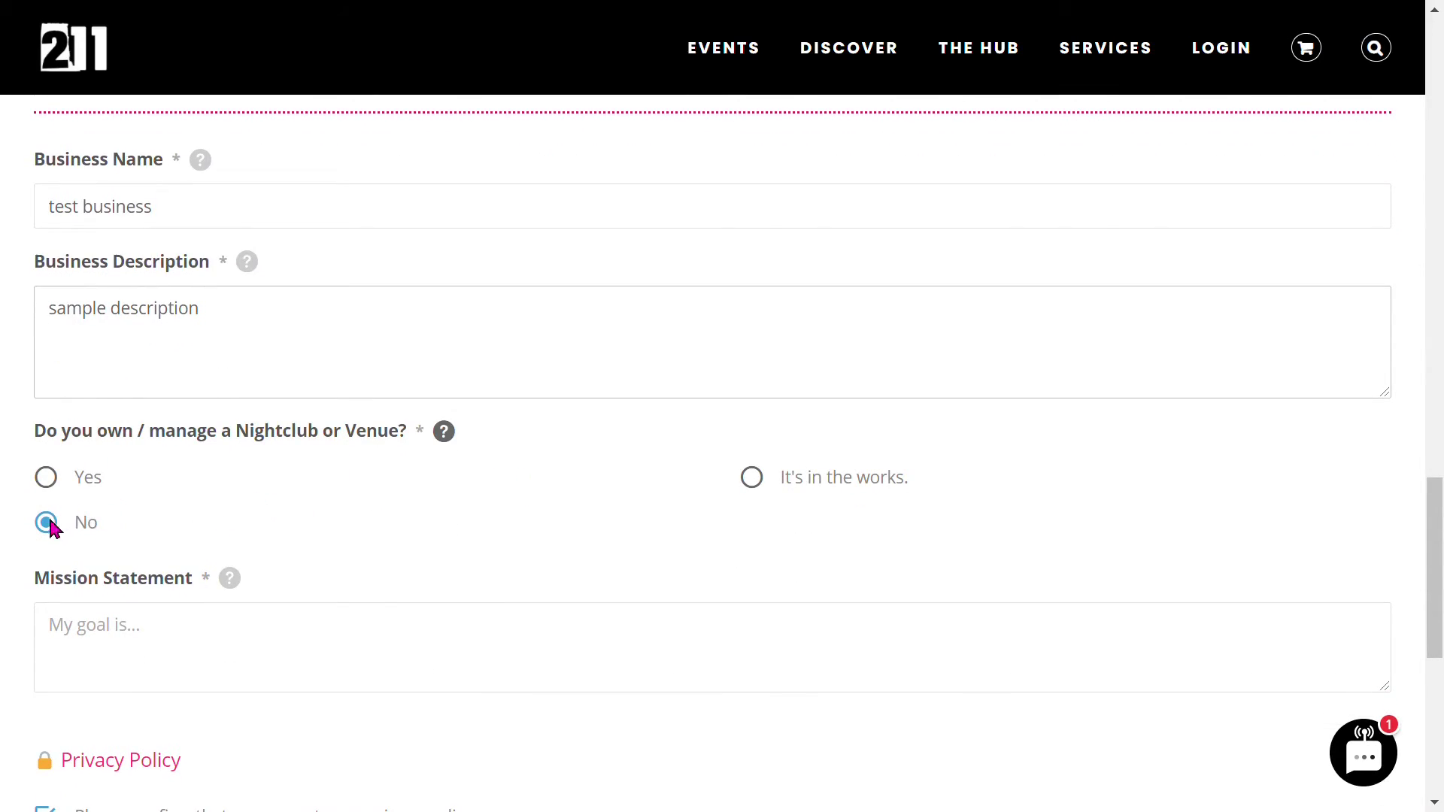
scroll(391, 461, down, 2)
click(252, 510)
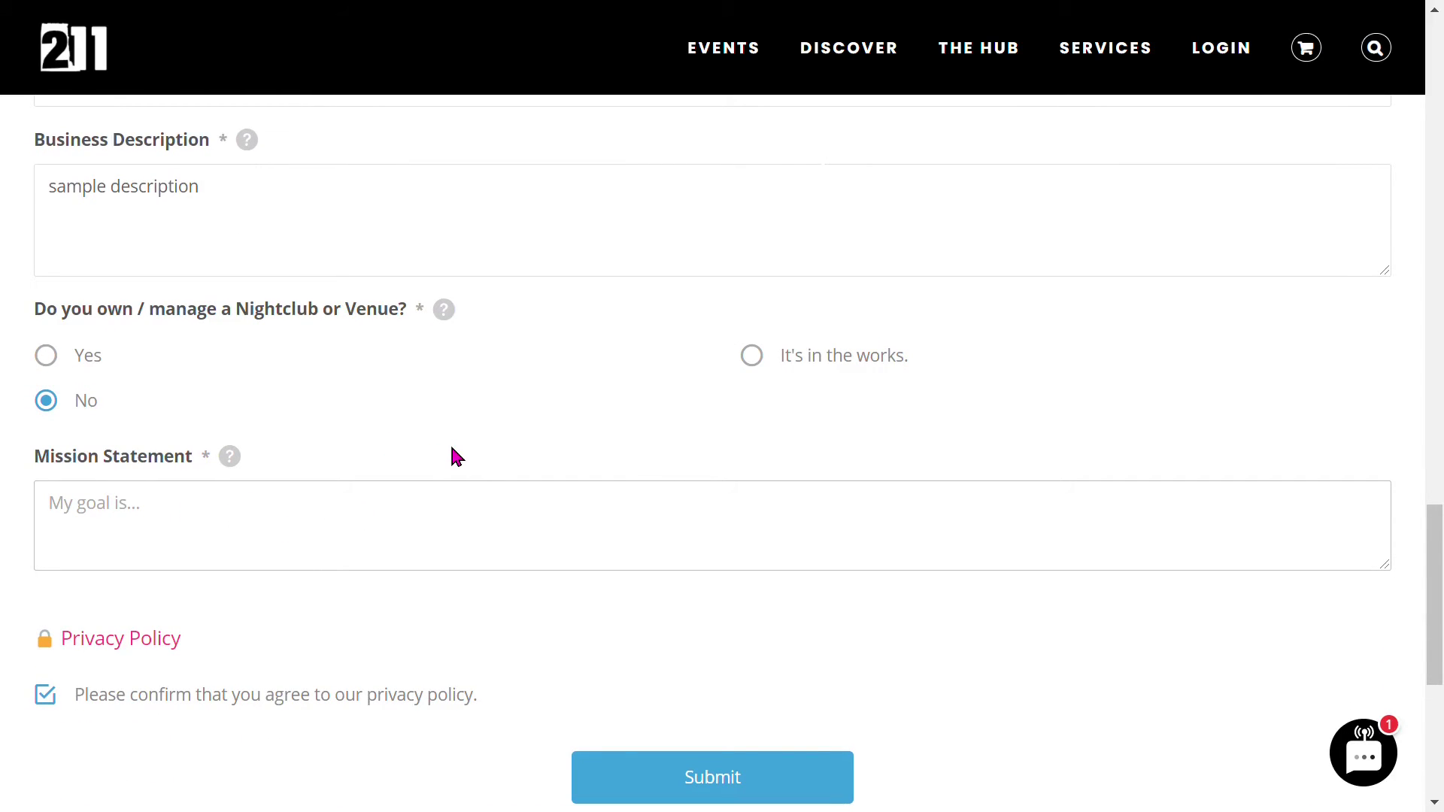
text(I want to build conne)
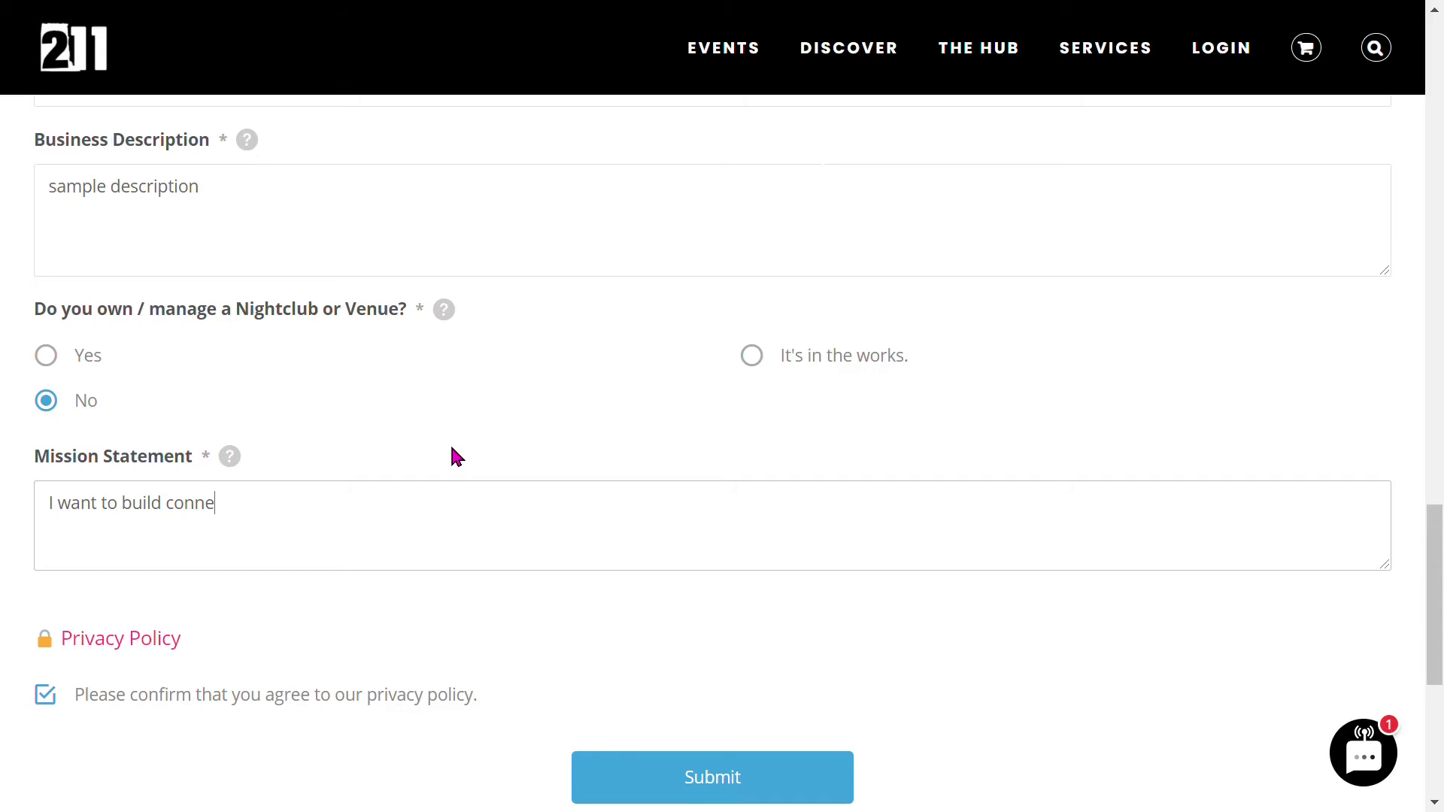
text(ctions)
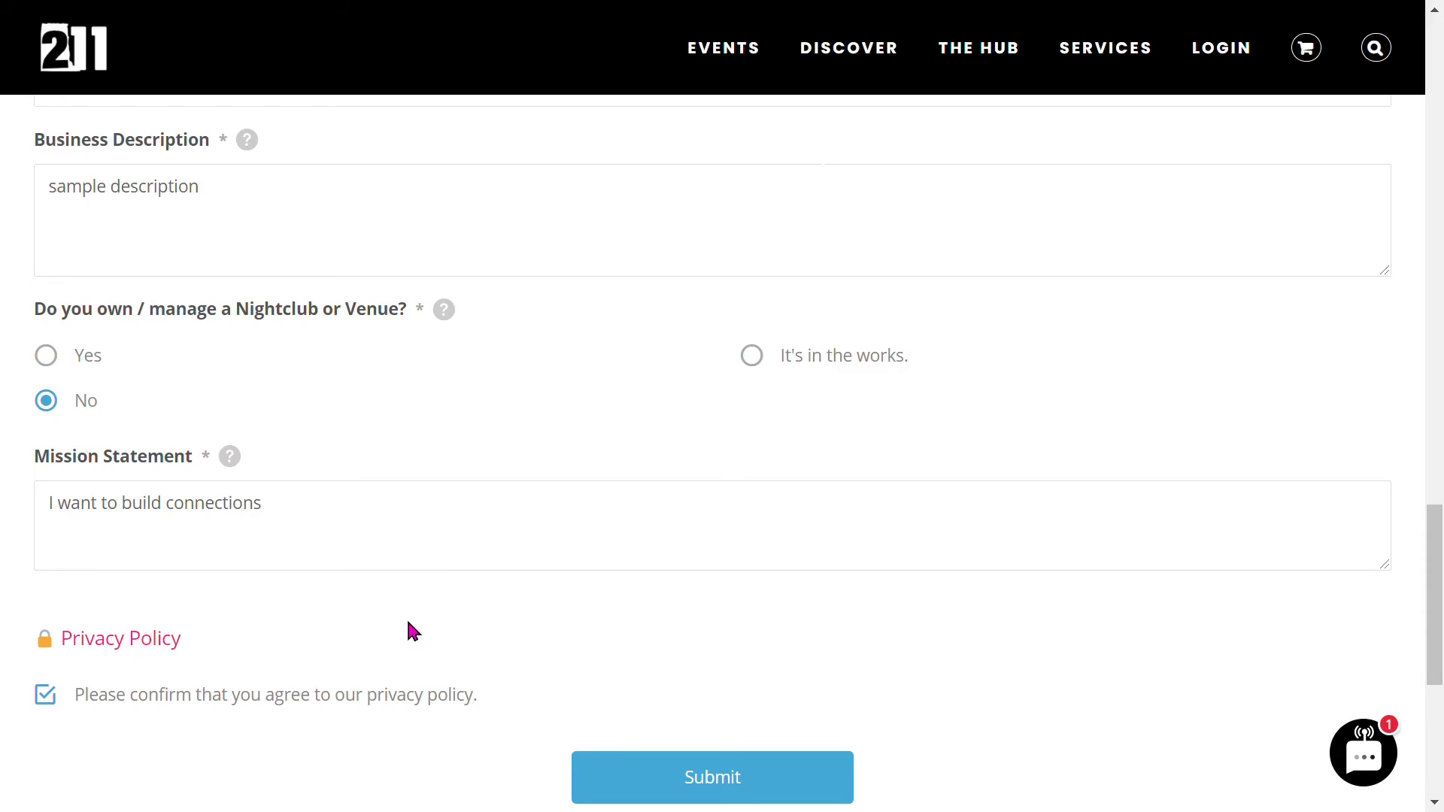
scroll(410, 628, down, 3)
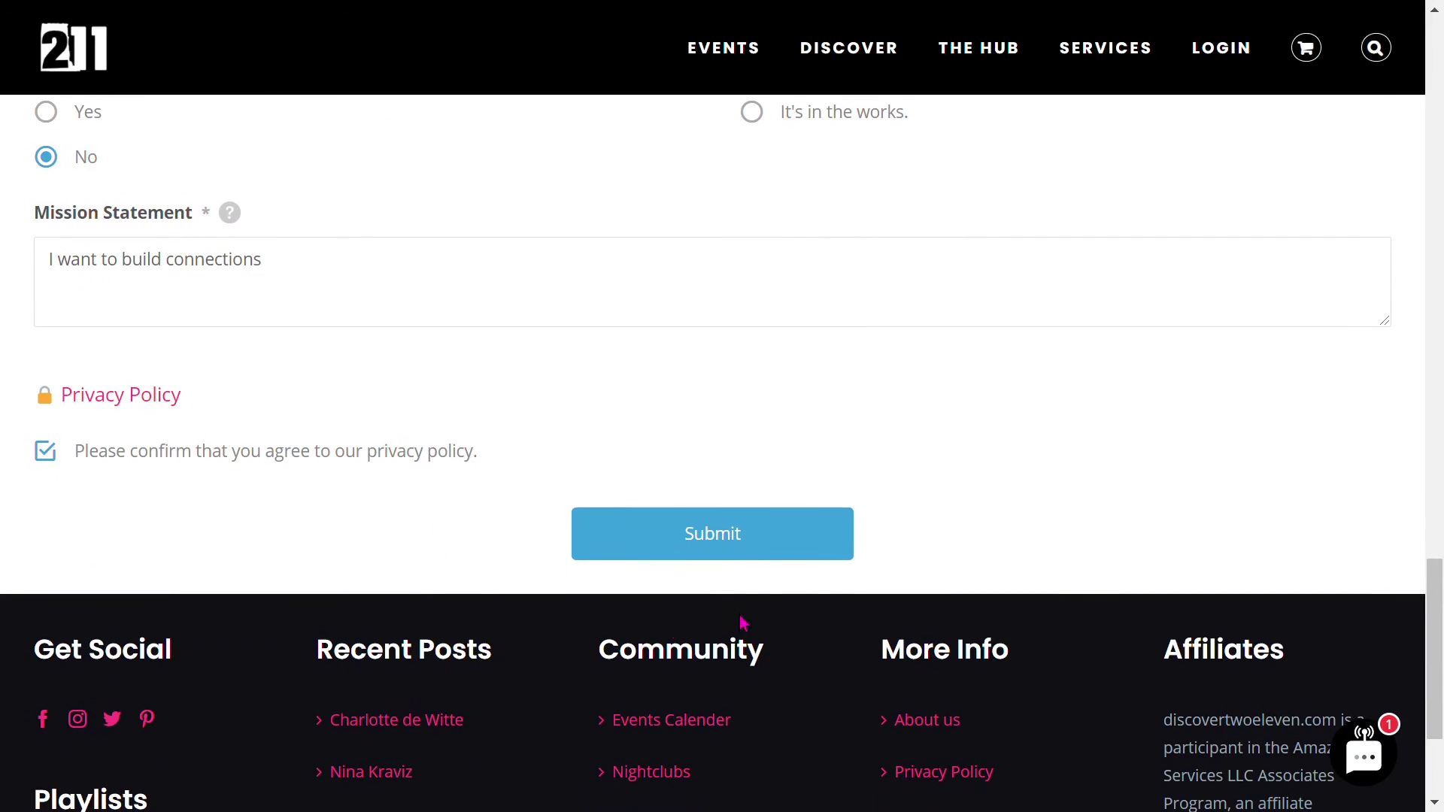
scroll(722, 550, up, 3)
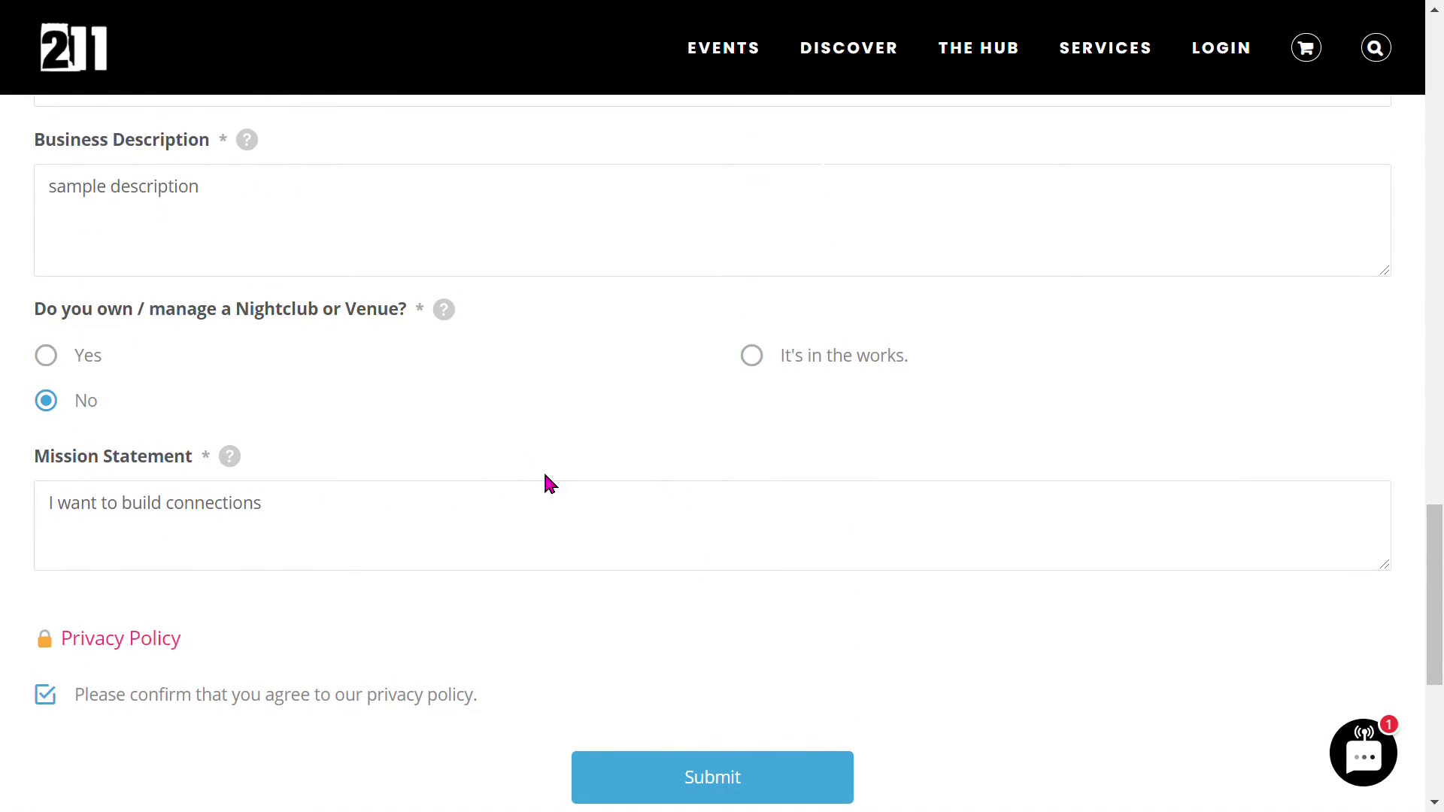
scroll(571, 496, up, 5)
scroll(645, 517, up, 8)
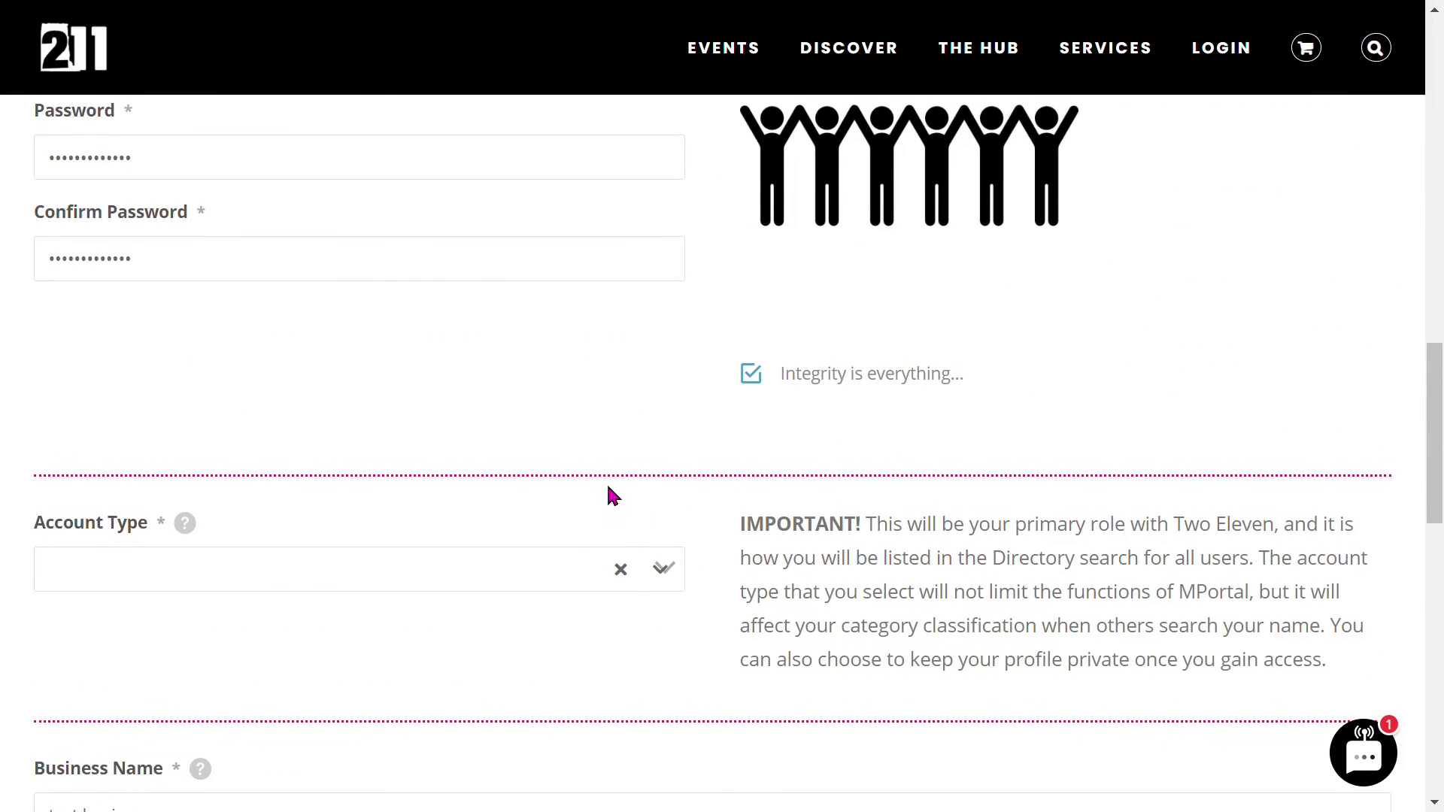
scroll(576, 473, up, 5)
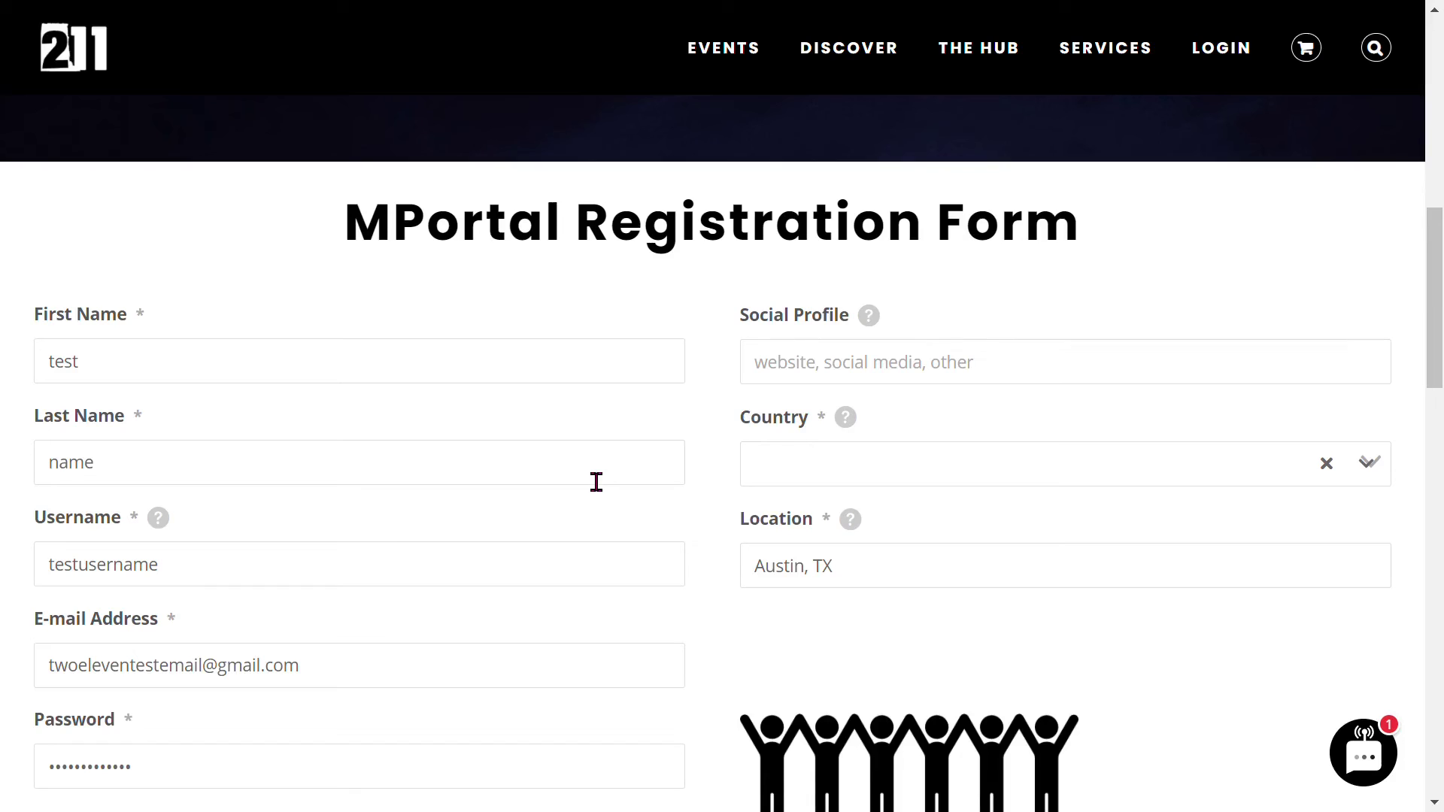
scroll(596, 482, down, 10)
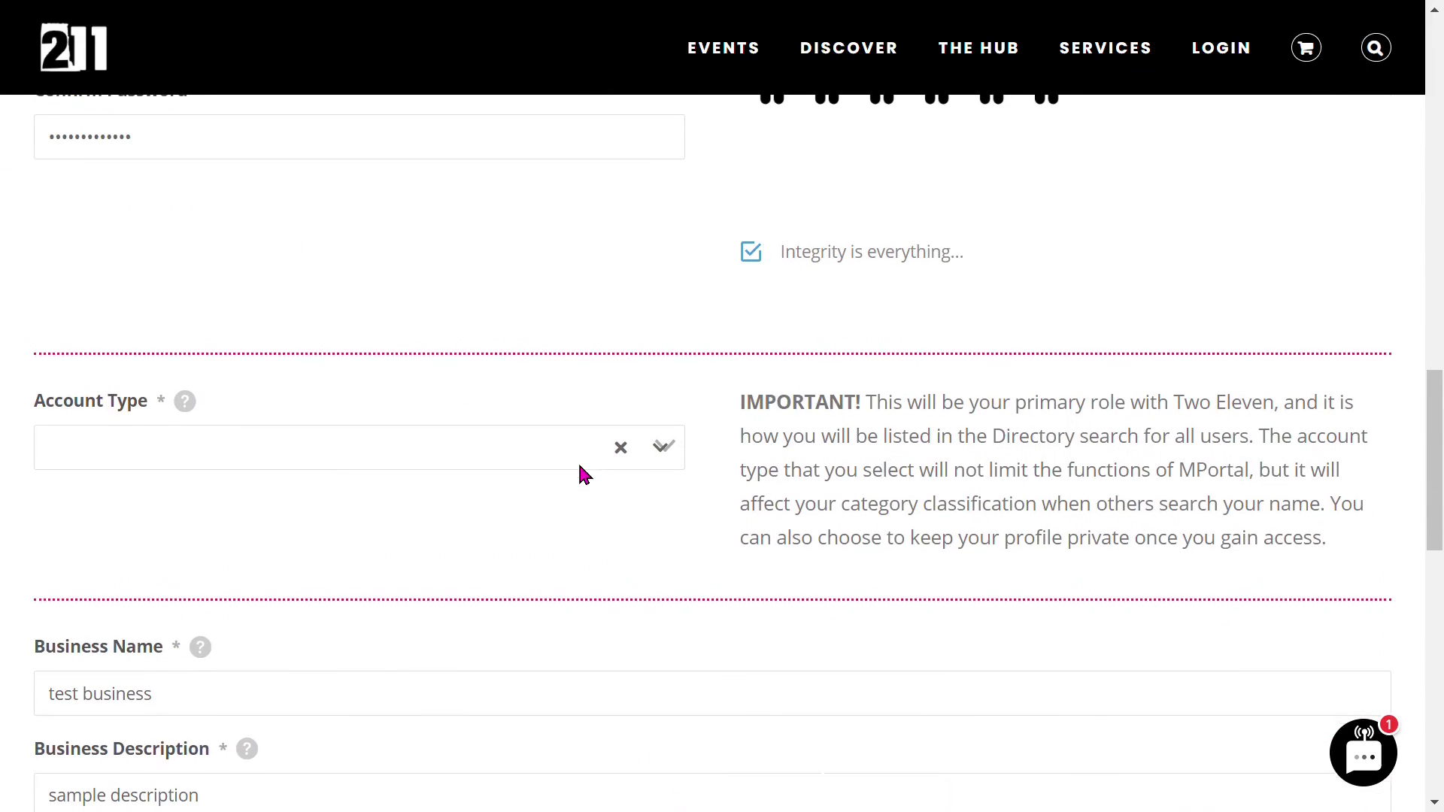
scroll(584, 474, up, 3)
scroll(632, 553, down, 3)
scroll(625, 561, down, 10)
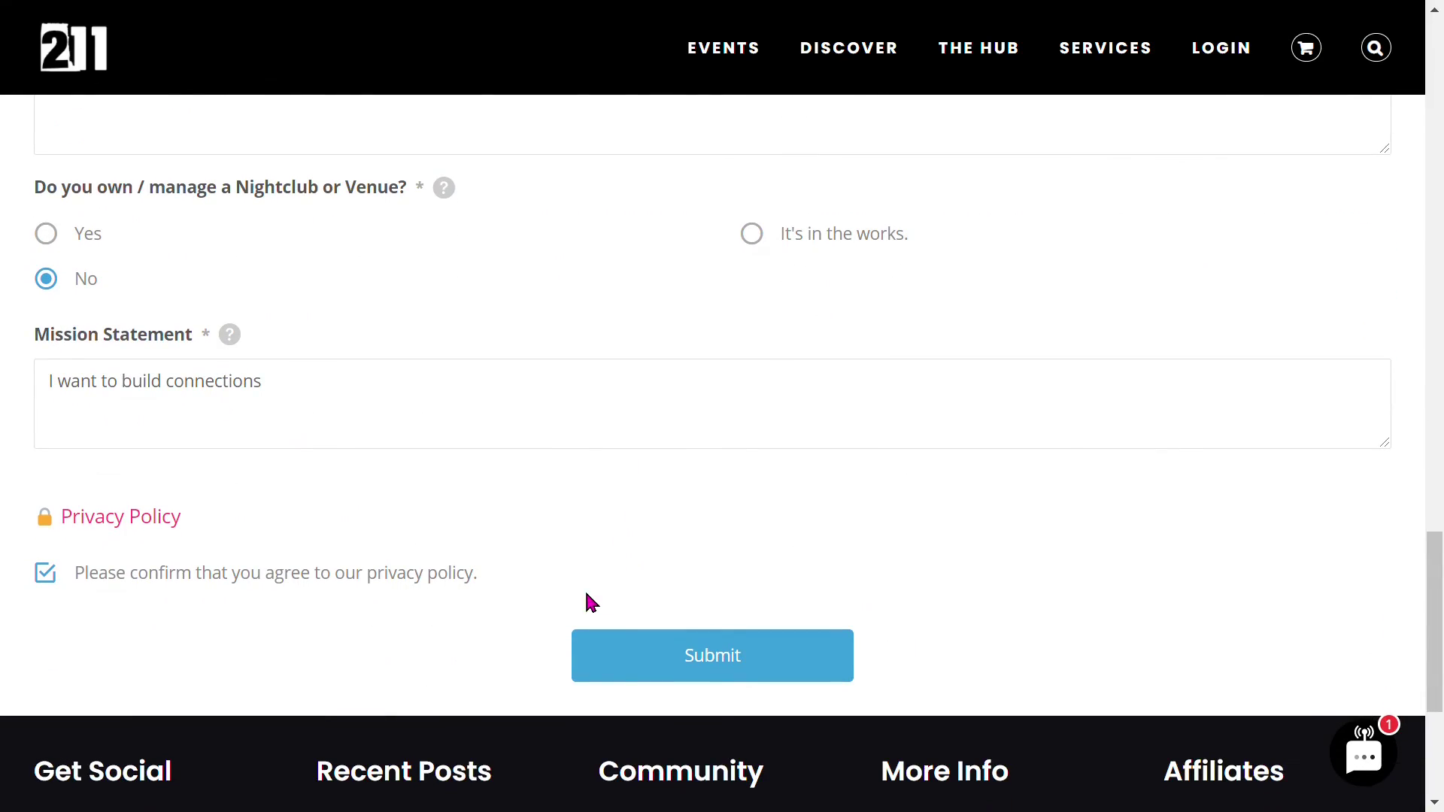
- Submit the completed registration form to get the thank-you confirmation
click(727, 670)
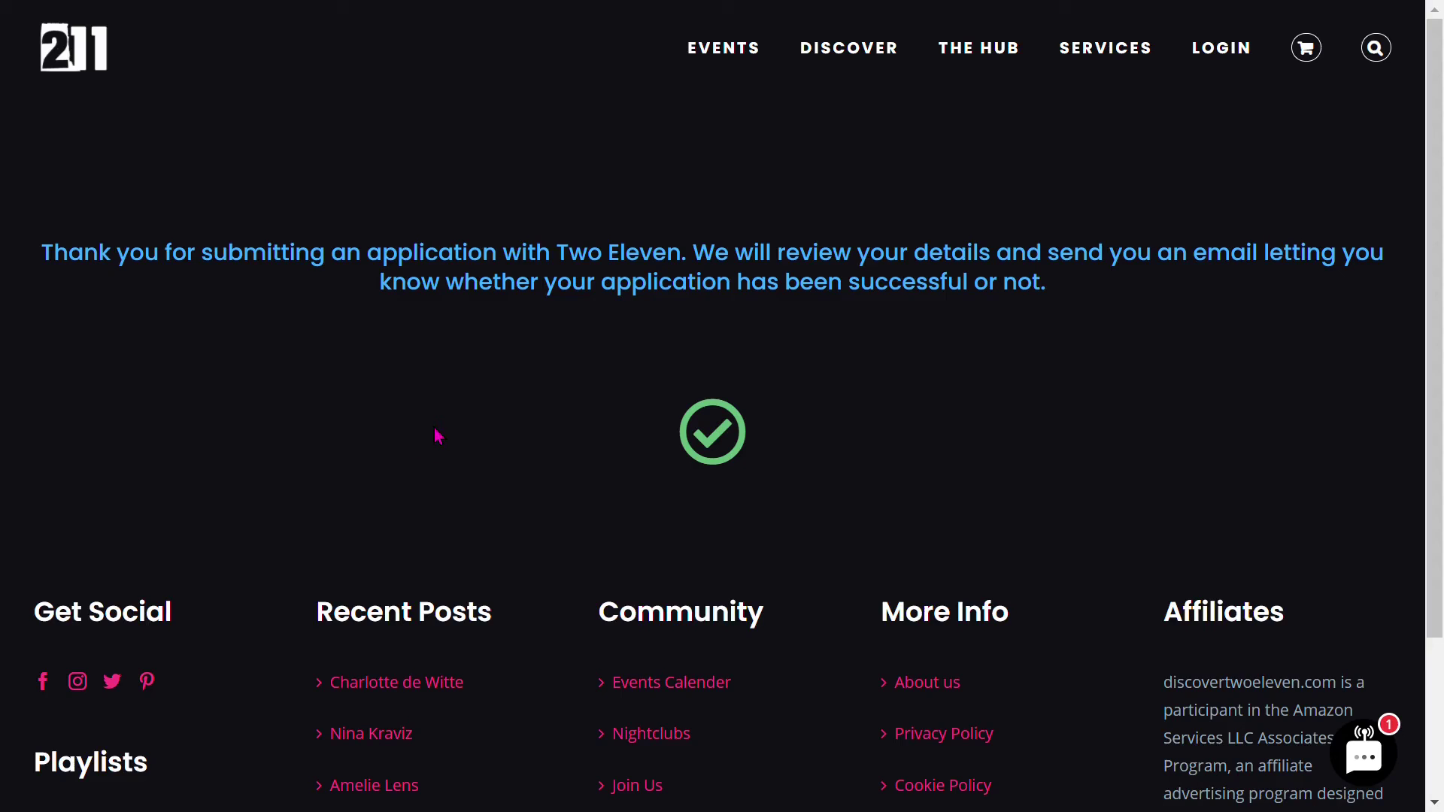
- Open the About us page from the footer's More Info links
click(928, 684)
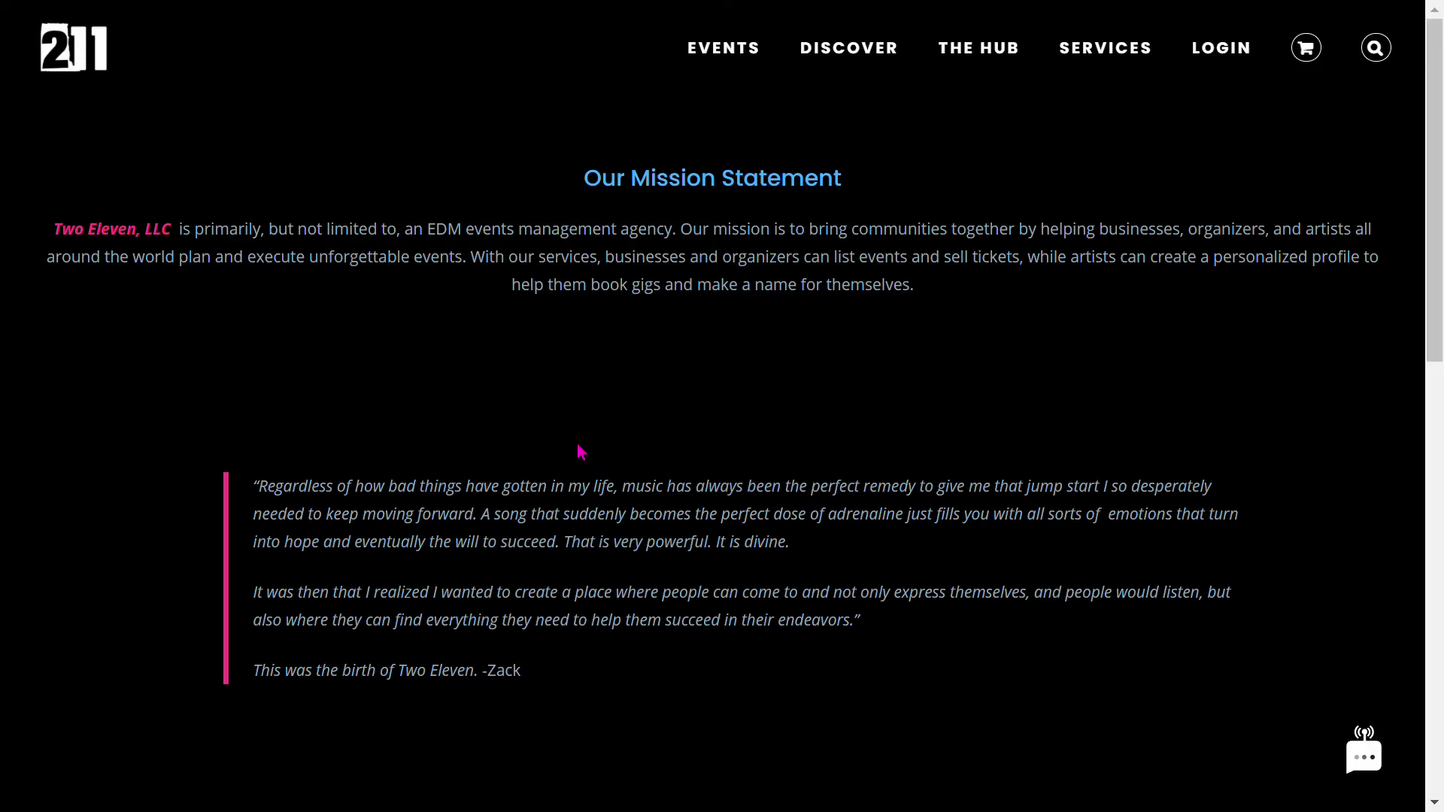